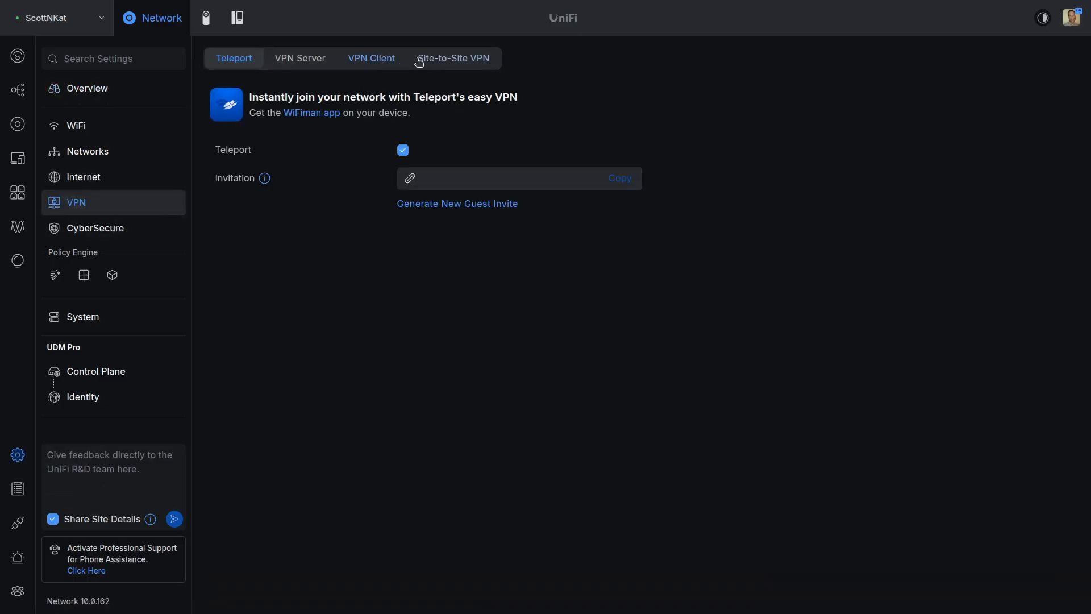
Step: Create a WireGuard VPN server named Test with manual host address 192.168.200.1/24
{"action": "left_click", "coordinate": [301, 60]}
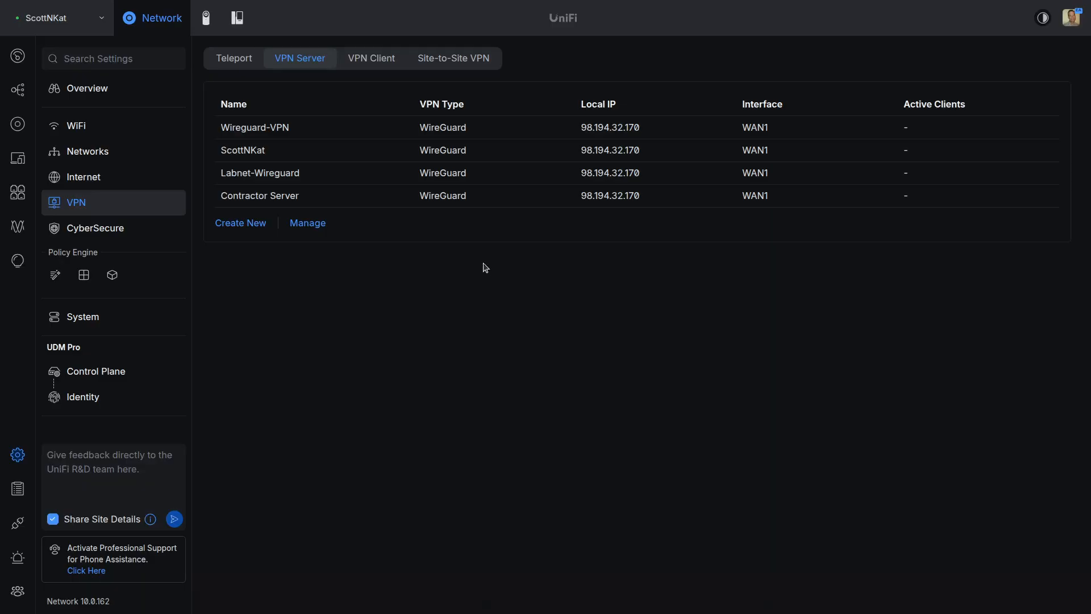
{"action": "left_click", "coordinate": [254, 223]}
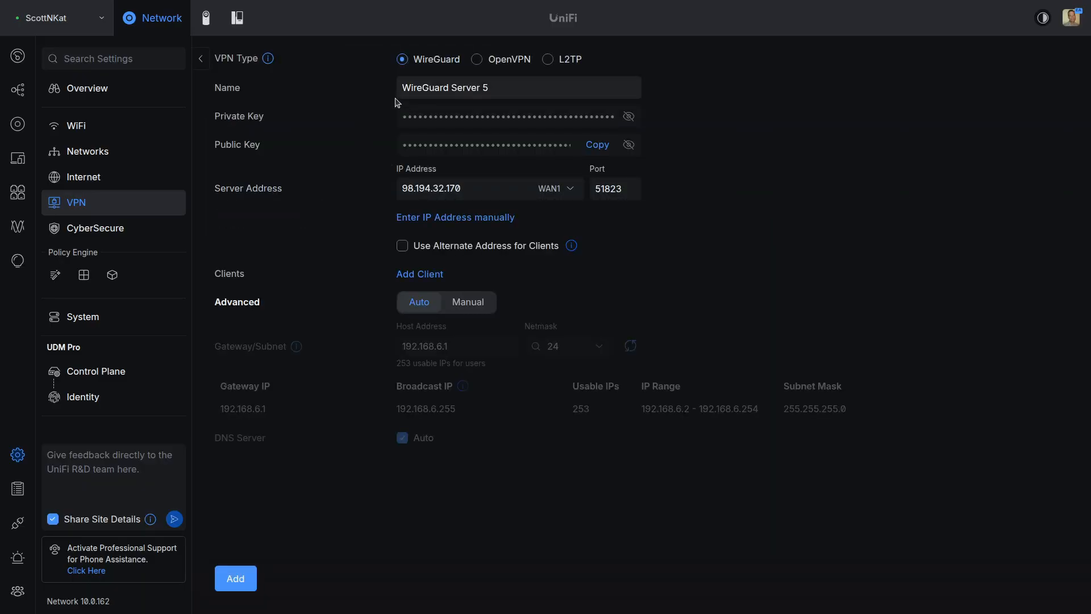
{"action": "left_click_drag", "start_coordinate": [506, 88], "coordinate": [390, 93]}
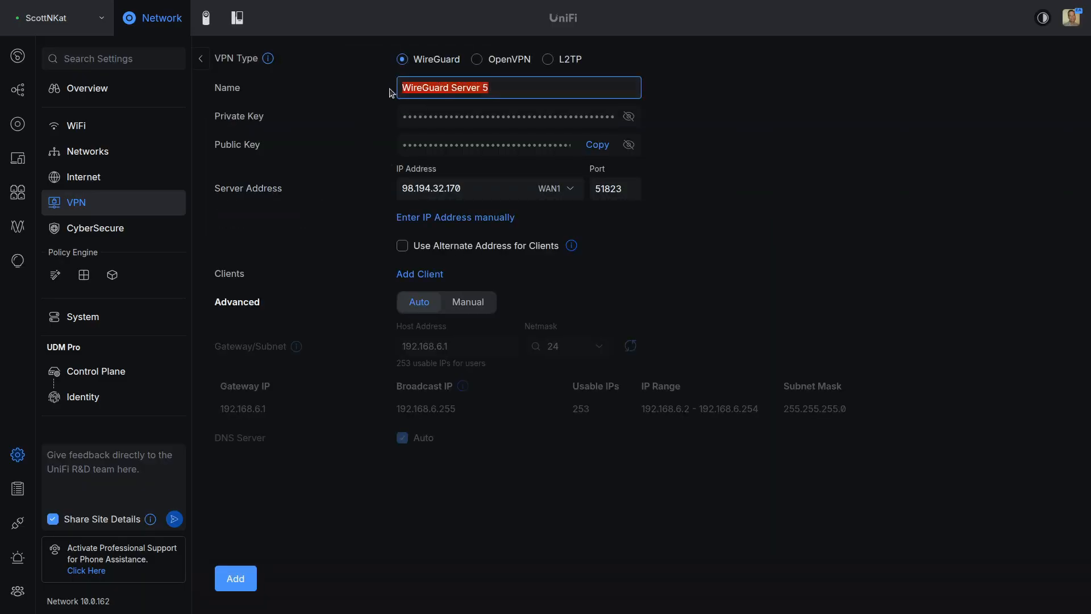
{"action": "type", "text": "Test"}
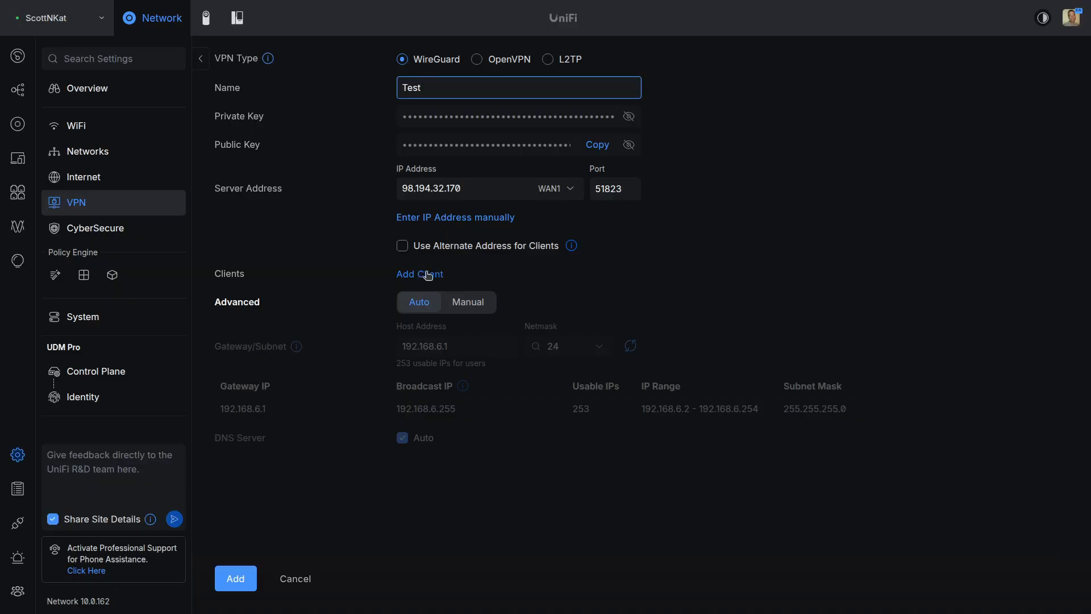
{"action": "left_click", "coordinate": [465, 302]}
{"action": "left_click", "coordinate": [440, 348]}
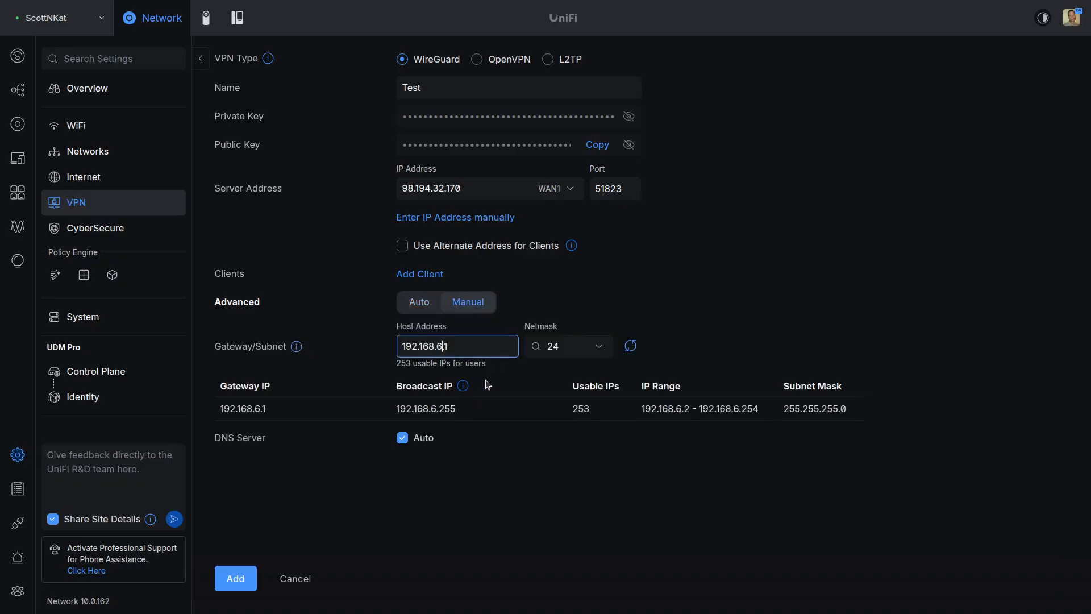
{"action": "key", "text": "BackSpace"}
{"action": "type", "text": "200"}
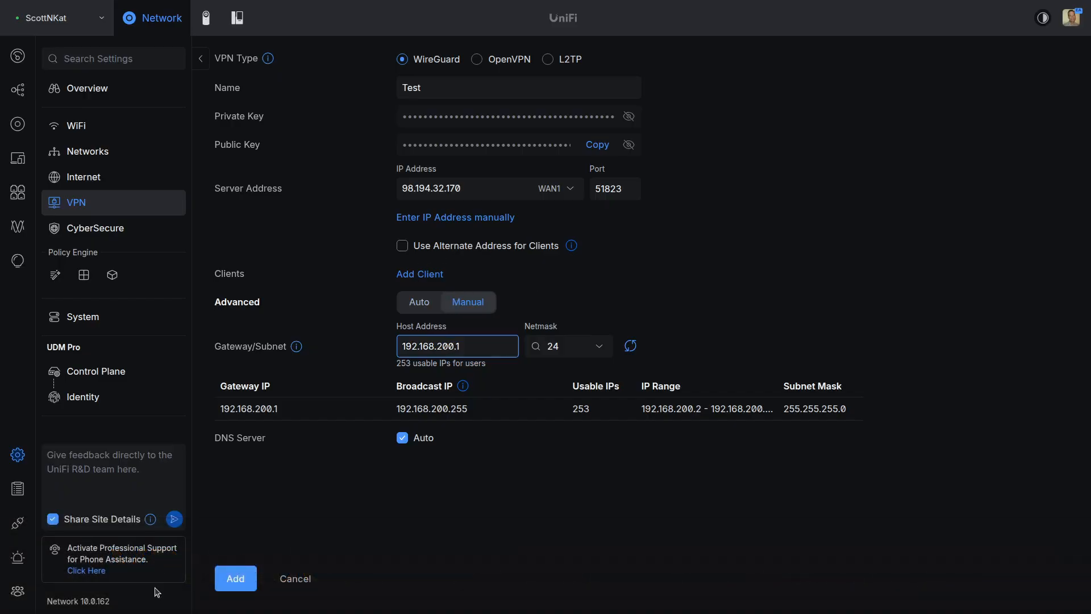
{"action": "left_click", "coordinate": [233, 578]}
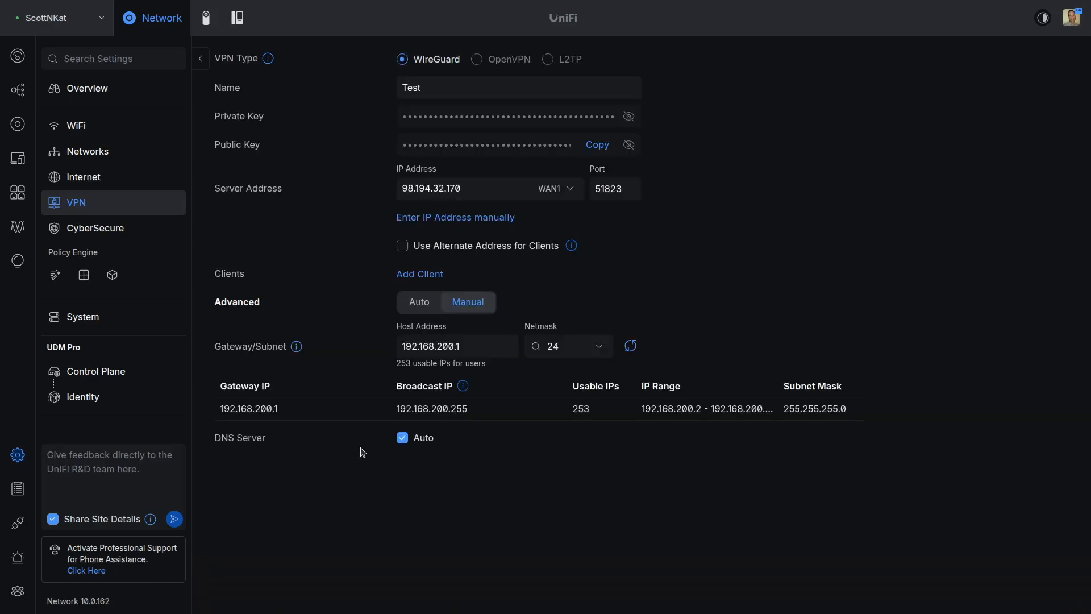
Step: Add a renamed client at 192.168.200.2 to Test, save its .conf file to Downloads, and apply
{"action": "left_click", "coordinate": [434, 277]}
{"action": "left_click_drag", "start_coordinate": [474, 212], "coordinate": [410, 214]}
{"action": "type", "text": "scott"}
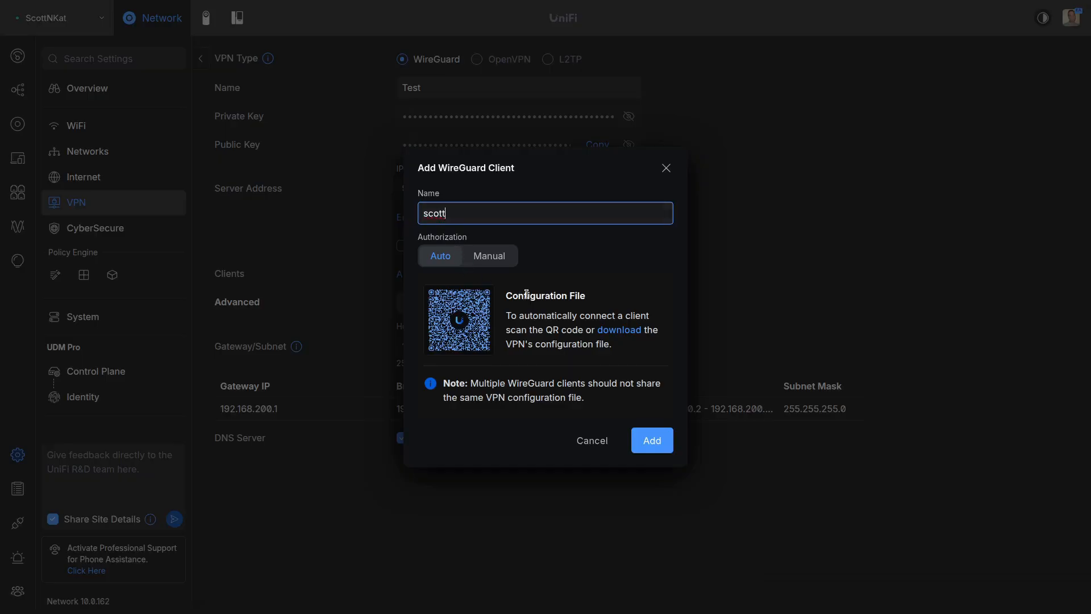
{"action": "left_click", "coordinate": [626, 333]}
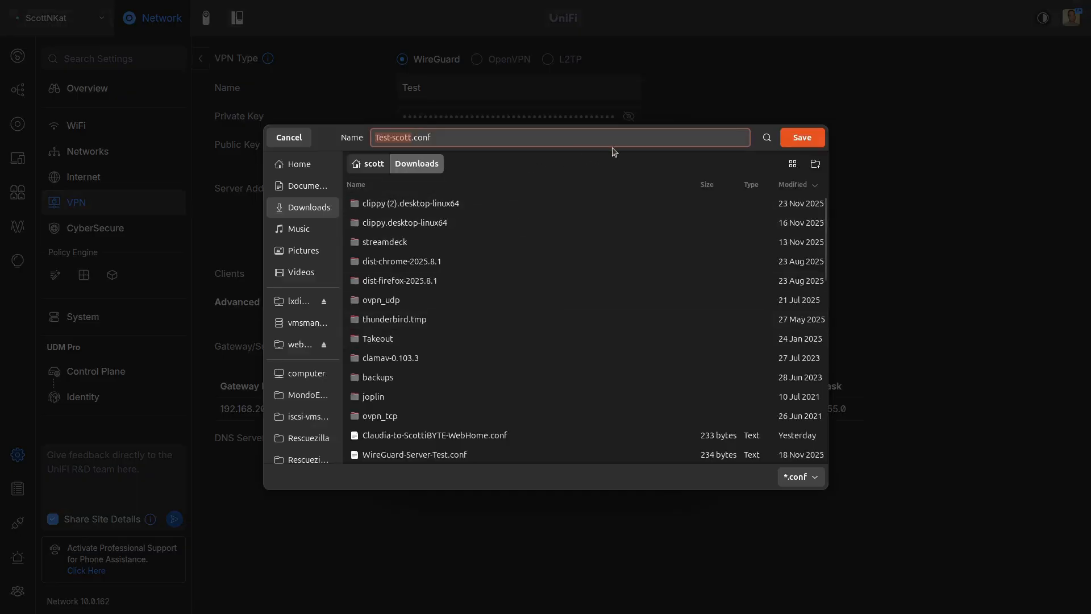
{"action": "left_click", "coordinate": [800, 138]}
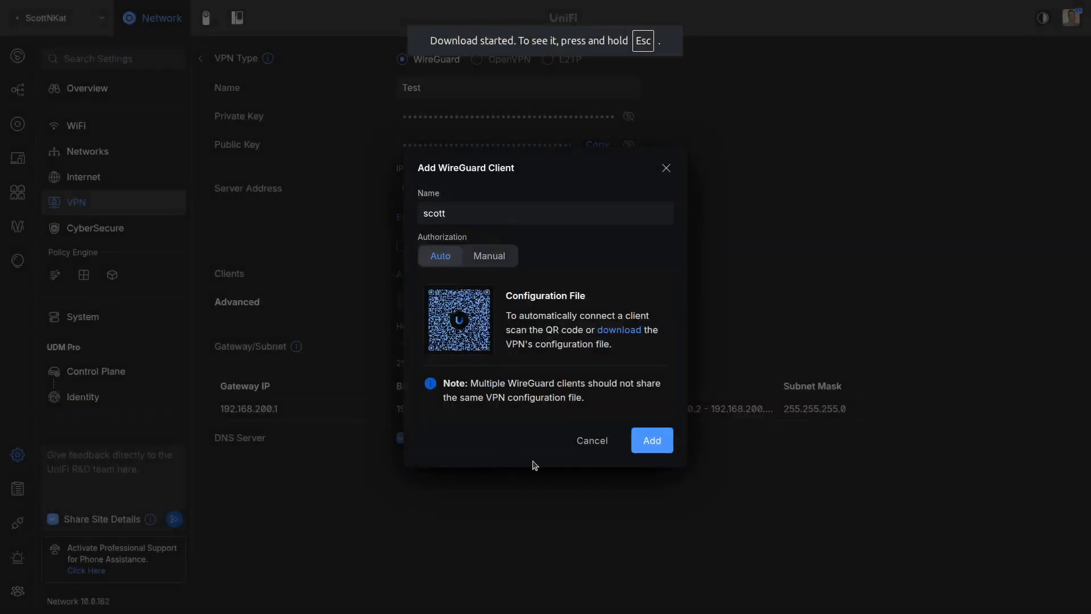
{"action": "left_click", "coordinate": [659, 442]}
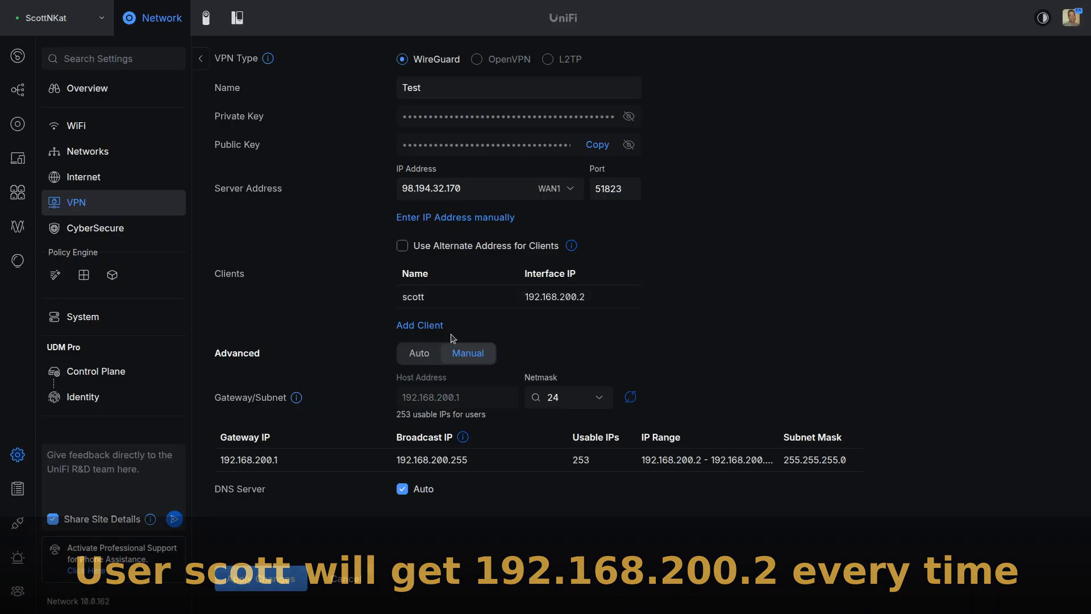
{"action": "left_click", "coordinate": [268, 574]}
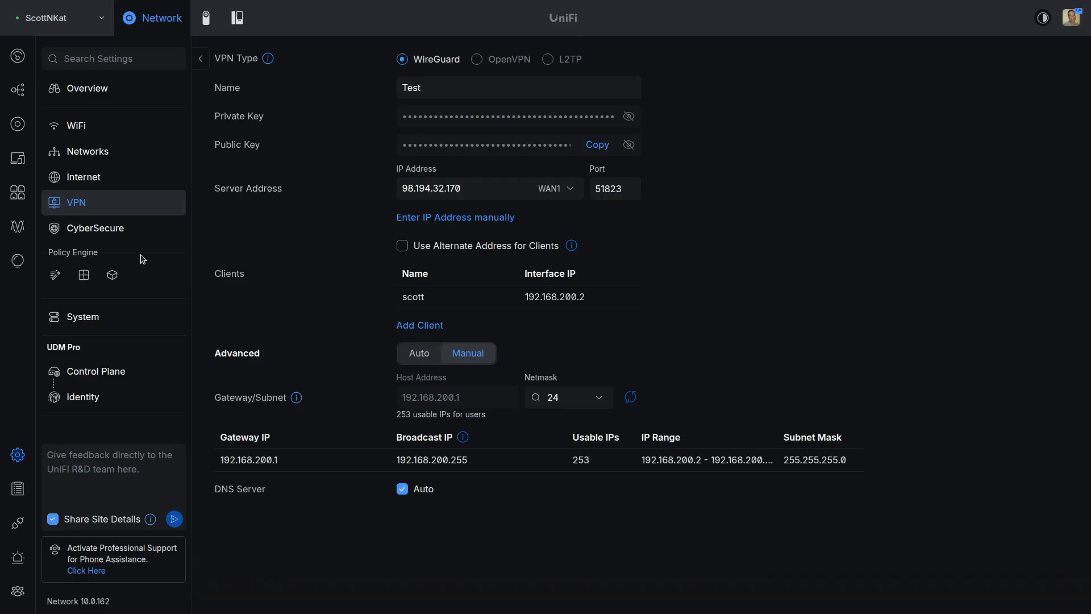
Step: Confirm Test is listed among the VPN servers, then go to the Networks settings
{"action": "left_click", "coordinate": [75, 210]}
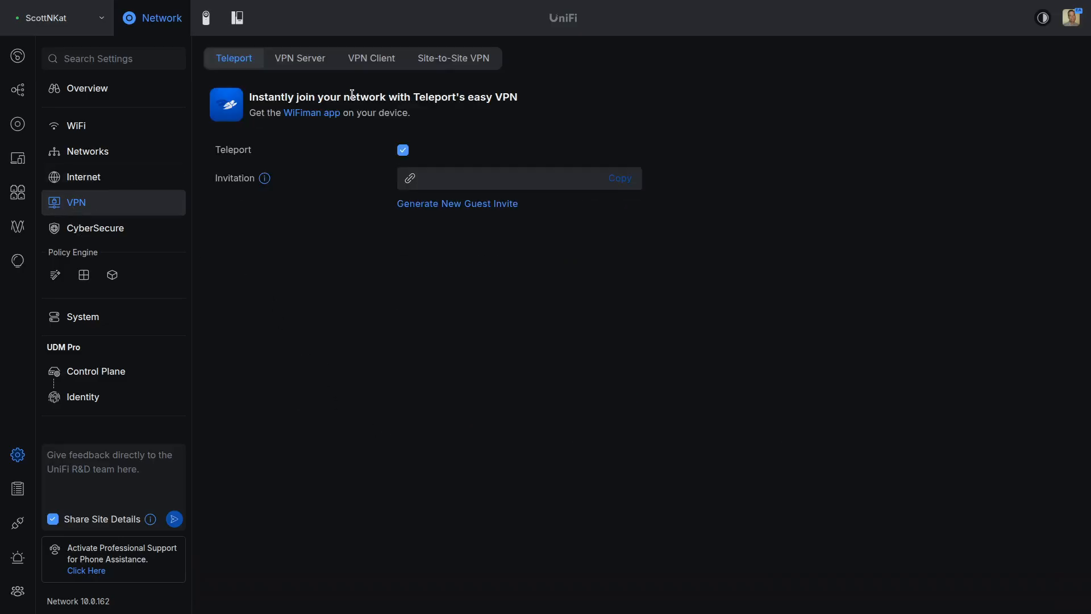
{"action": "left_click", "coordinate": [305, 63]}
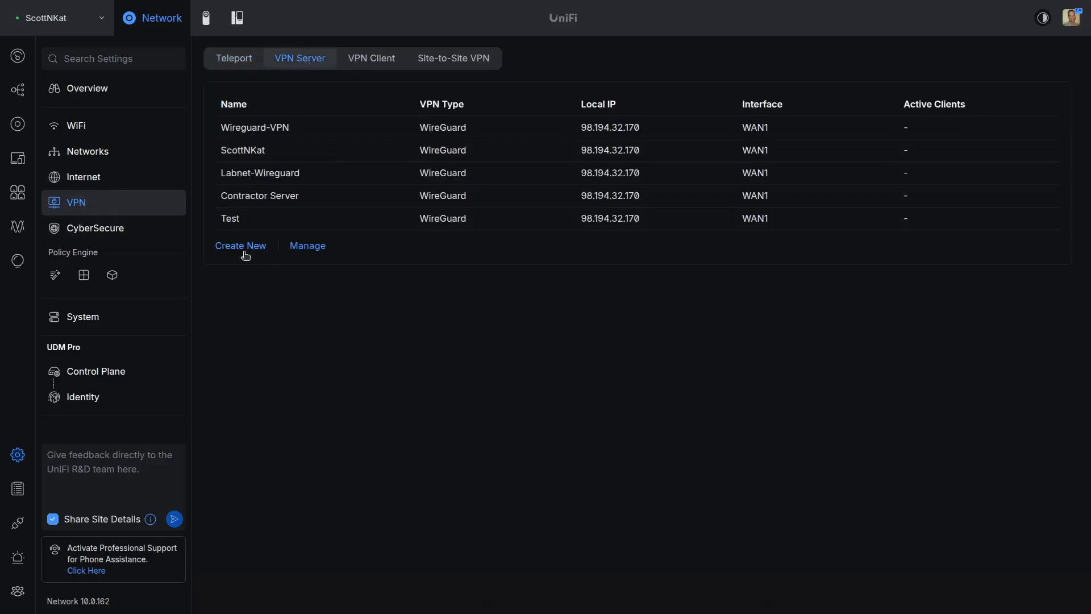
{"action": "left_click", "coordinate": [238, 221]}
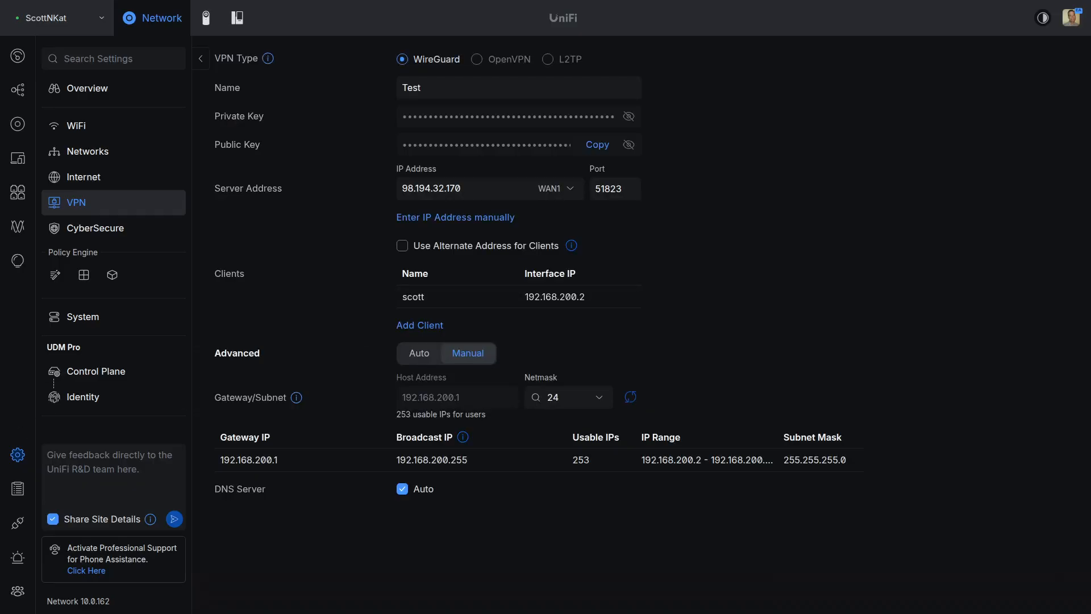
{"action": "left_click", "coordinate": [79, 152]}
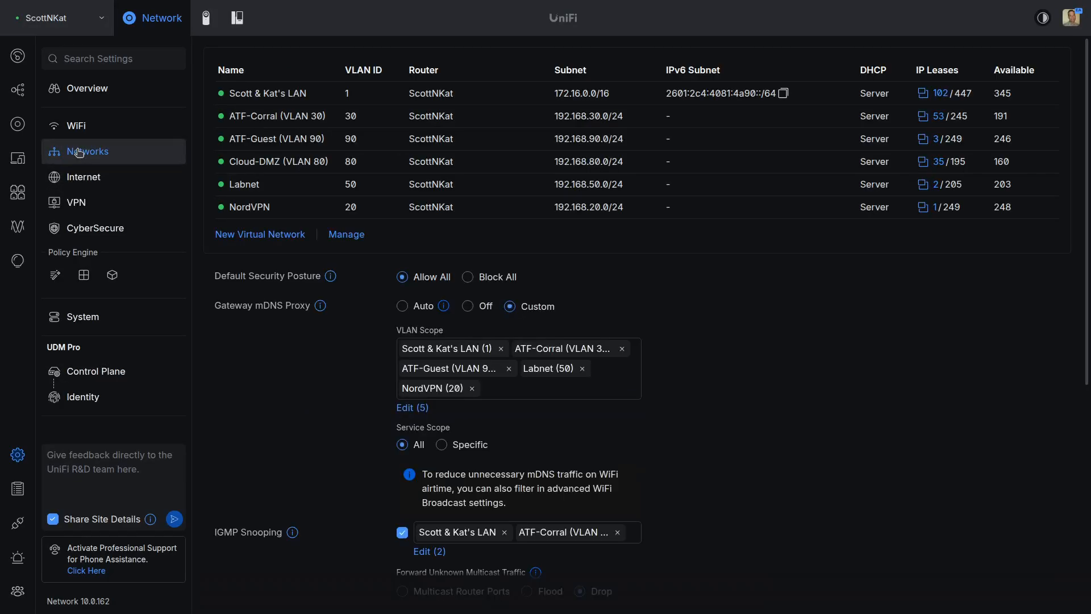
Step: Create virtual network Test-VPN with IPv4 gateway 192.168.100.1 (subnet 192.168.100.0/24)
{"action": "left_click", "coordinate": [266, 235]}
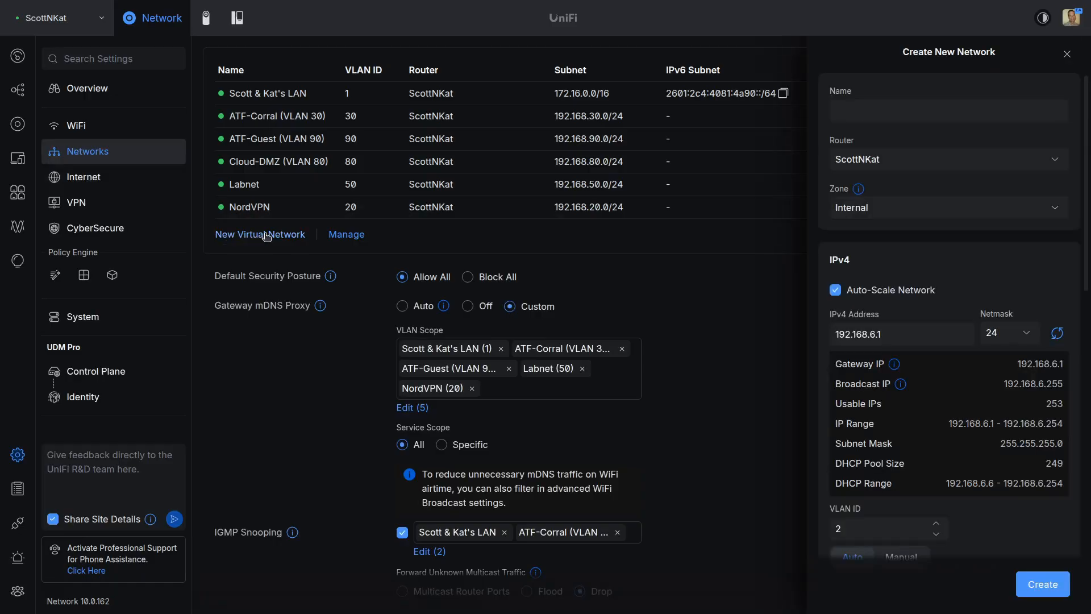
{"action": "left_click", "coordinate": [868, 111]}
{"action": "type", "text": "Test"}
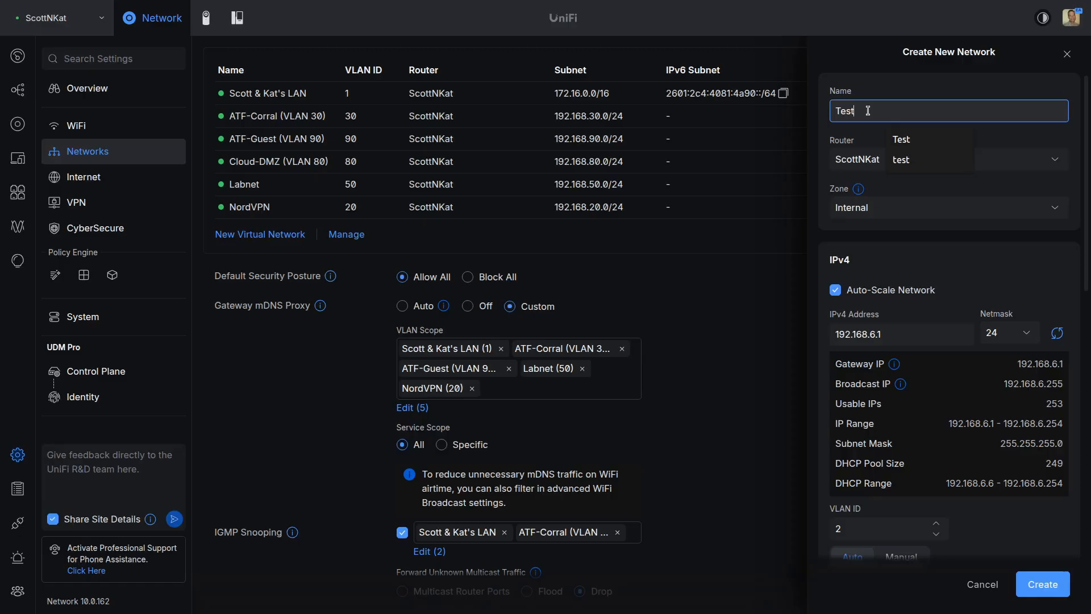
{"action": "type", "text": "-VPN"}
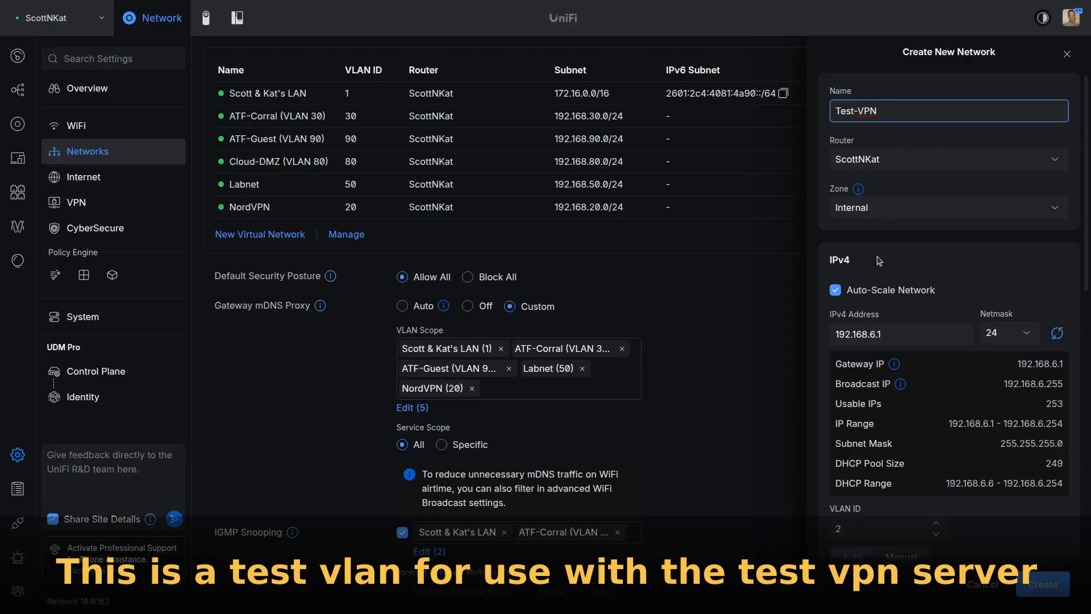
{"action": "left_click", "coordinate": [868, 335]}
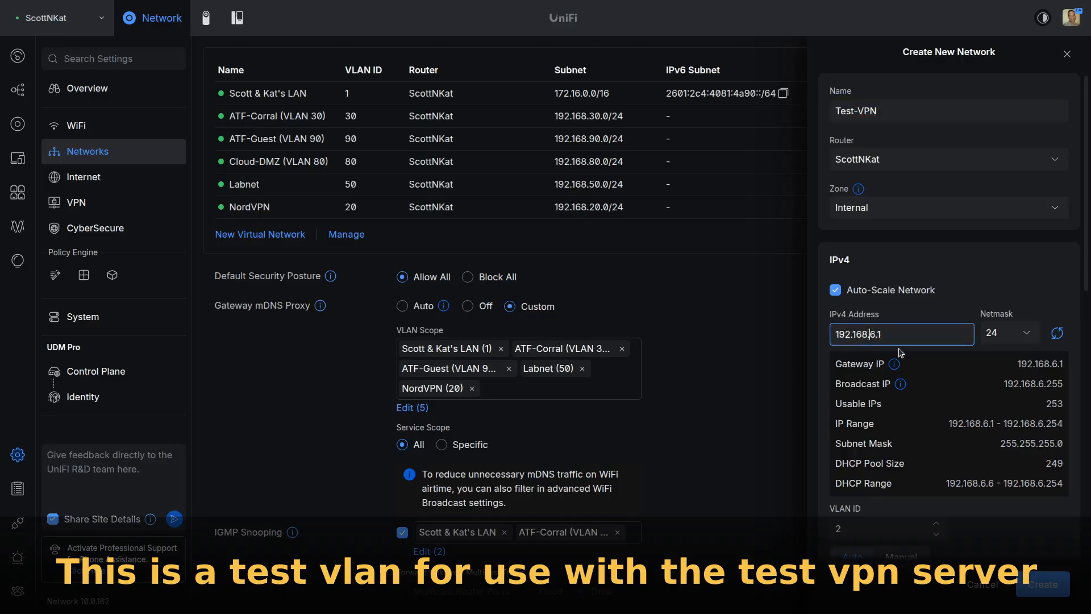
{"action": "key", "text": "BackSpace"}
{"action": "type", "text": "100"}
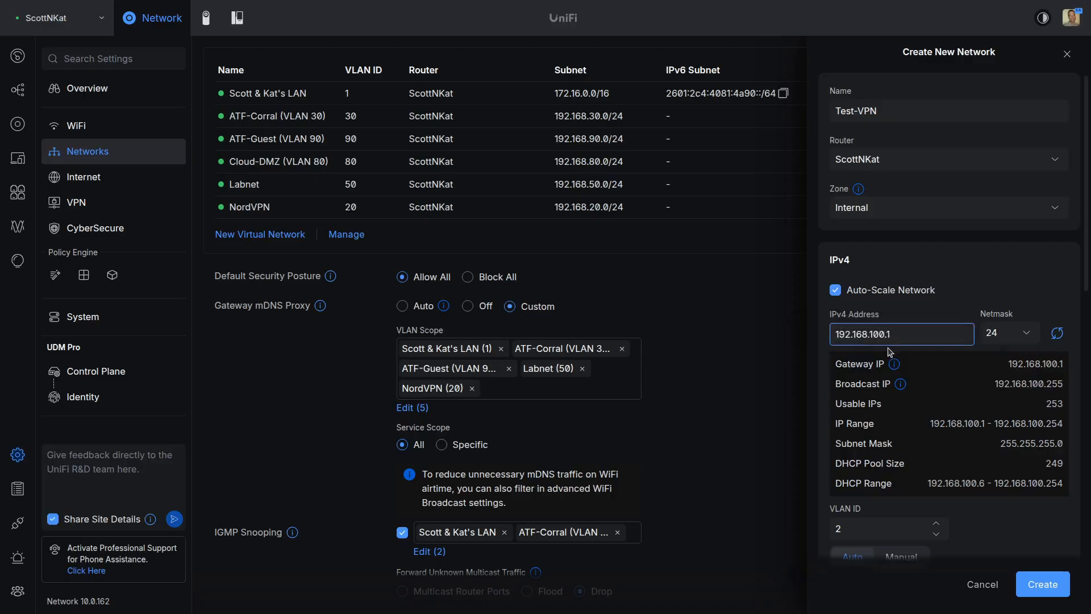
{"action": "left_click", "coordinate": [1060, 586]}
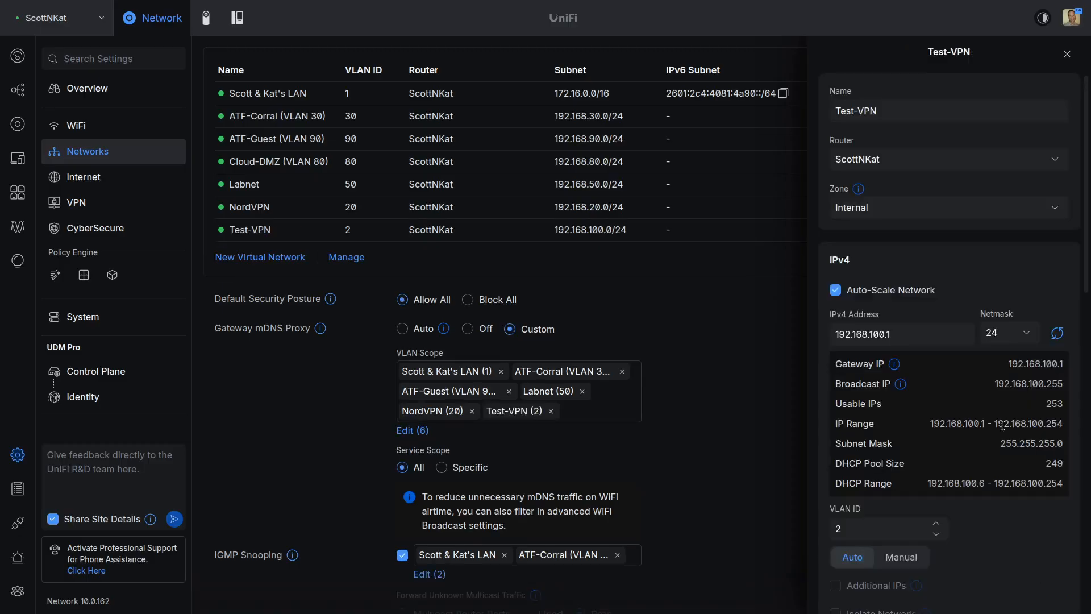
{"action": "left_click", "coordinate": [1067, 54]}
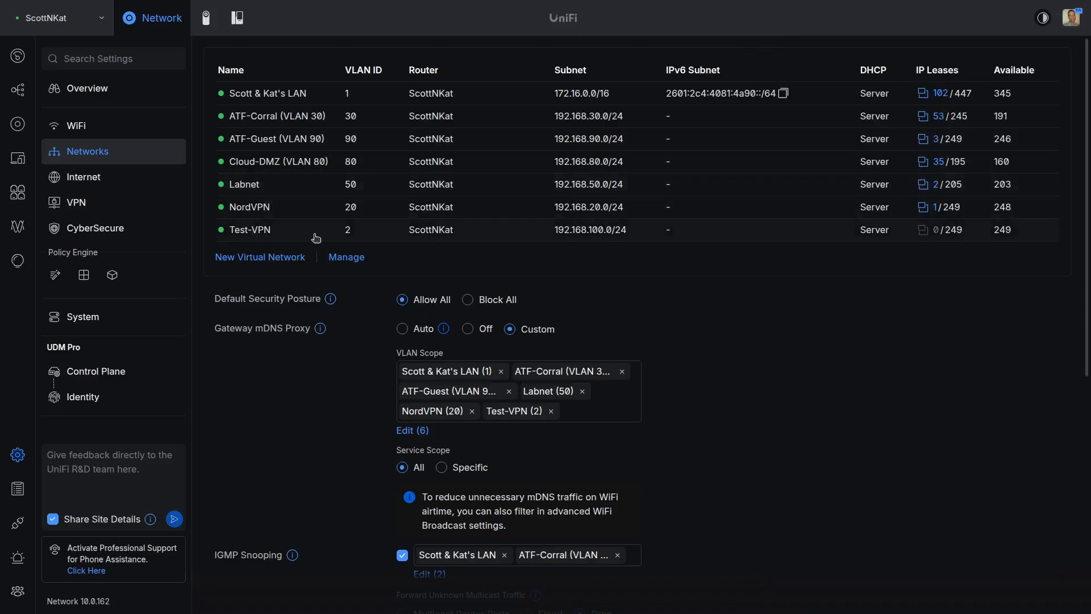
Step: Change Test-VPN's VLAN ID from 2 to 100 and apply the change
{"action": "left_click", "coordinate": [264, 236]}
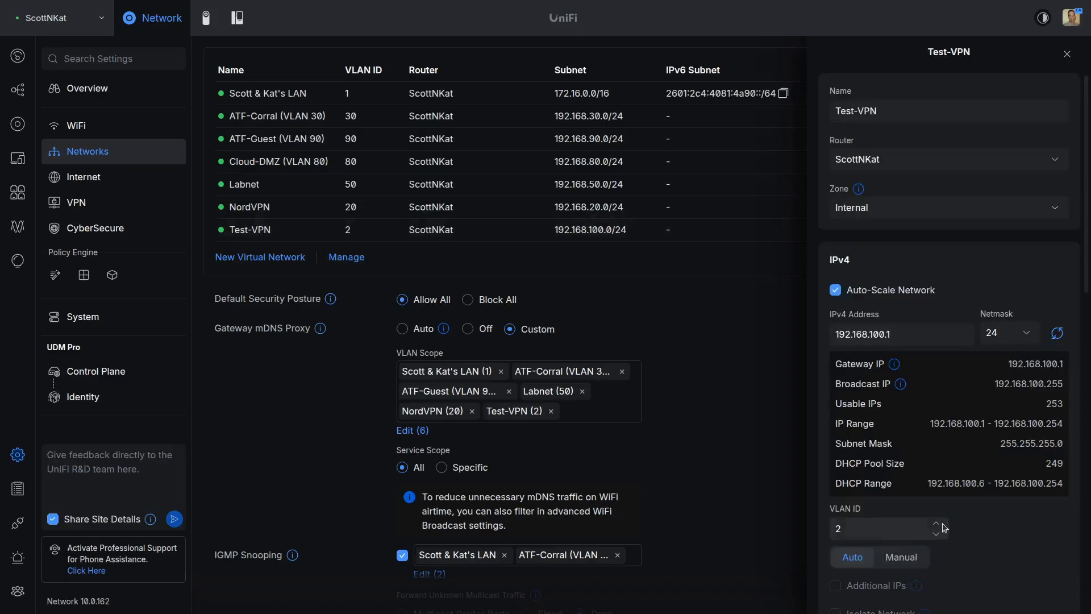
{"action": "left_click", "coordinate": [850, 531]}
{"action": "left_click_drag", "start_coordinate": [851, 530], "coordinate": [828, 530]}
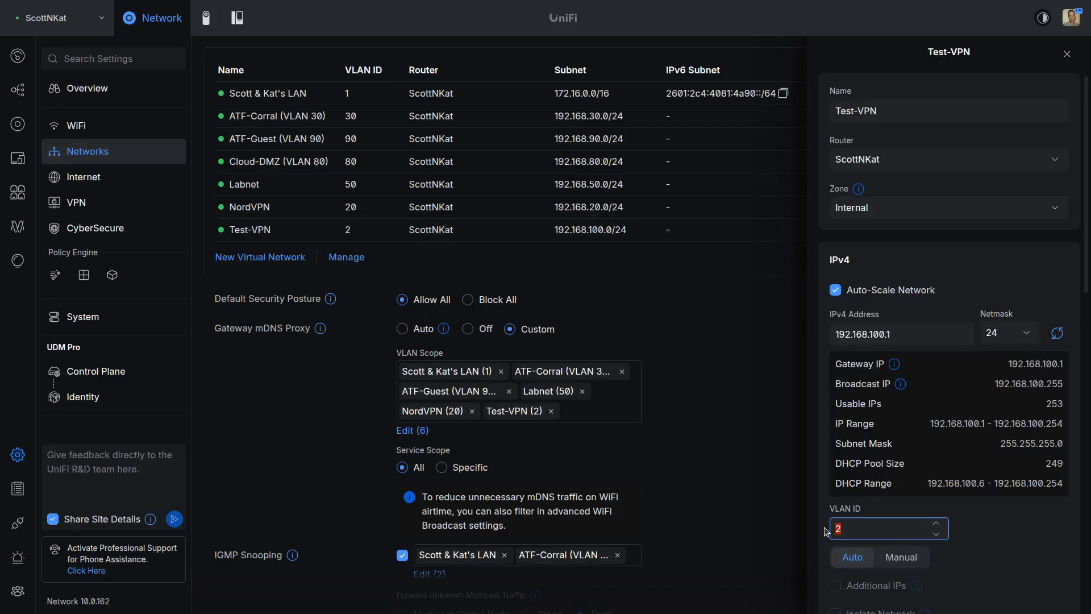
{"action": "type", "text": "100"}
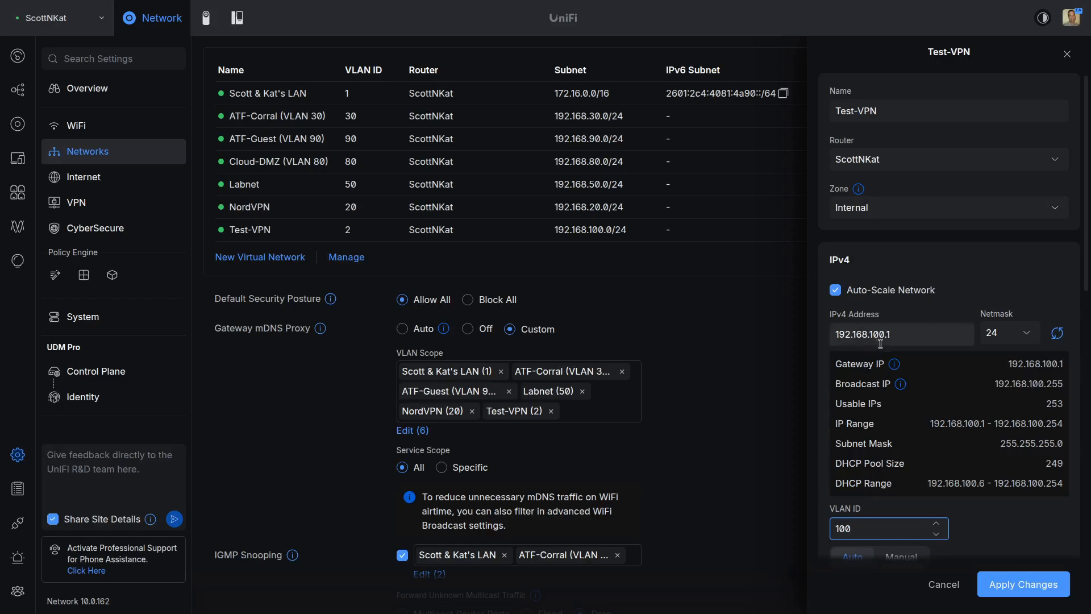
{"action": "left_click", "coordinate": [1019, 584]}
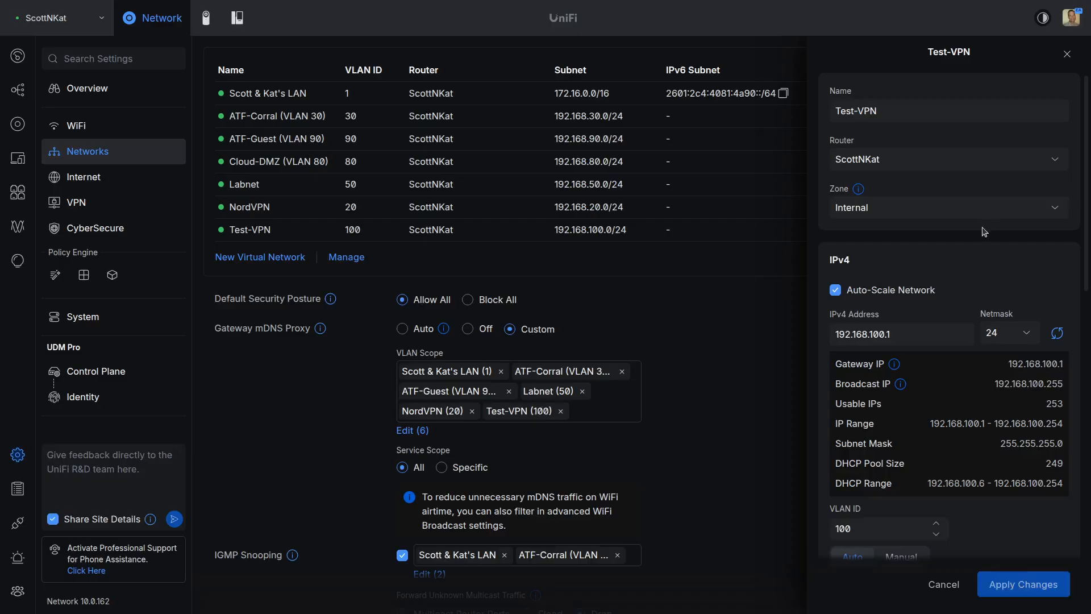
{"action": "left_click", "coordinate": [1068, 55]}
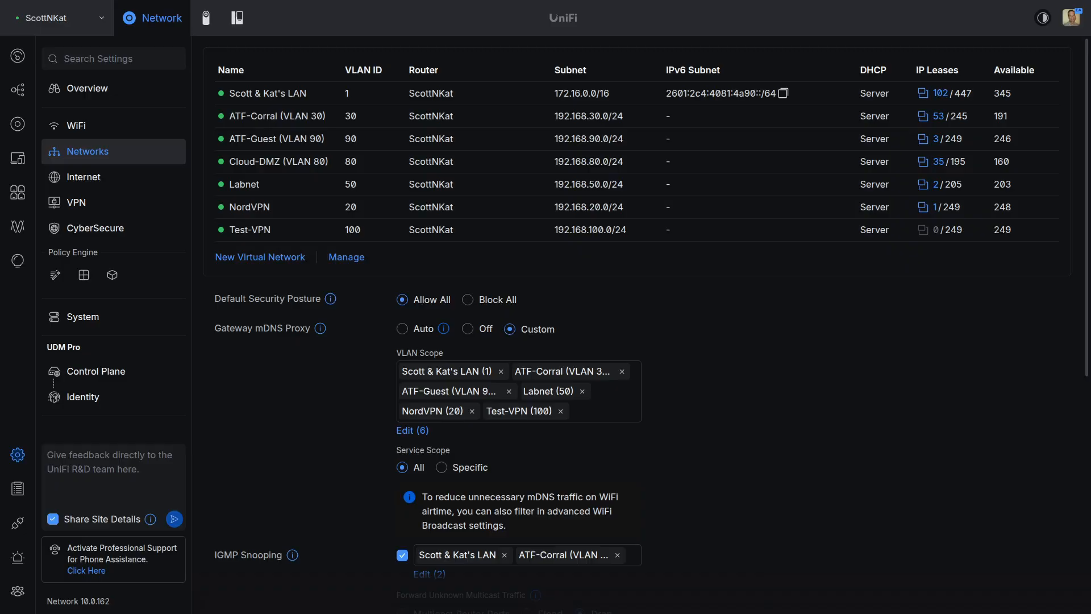
Step: Read the test server's 192.168.100.182 address in Terminal's ifconfig output, then return to UniFi Networks
{"action": "key", "text": "alt+Tab"}
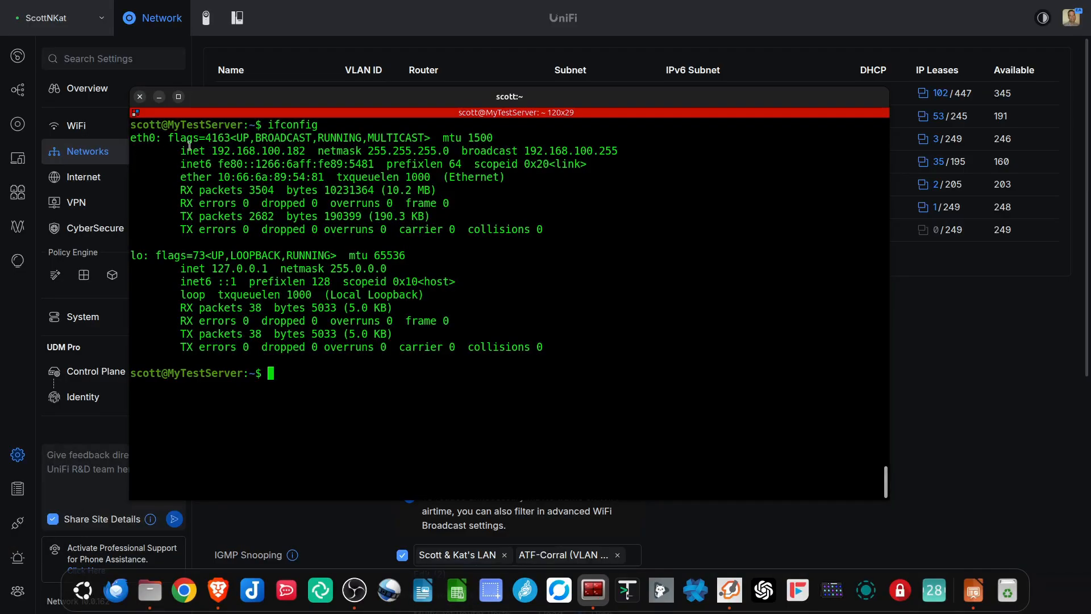
{"action": "left_click_drag", "start_coordinate": [211, 151], "coordinate": [308, 156]}
{"action": "left_click", "coordinate": [310, 154]}
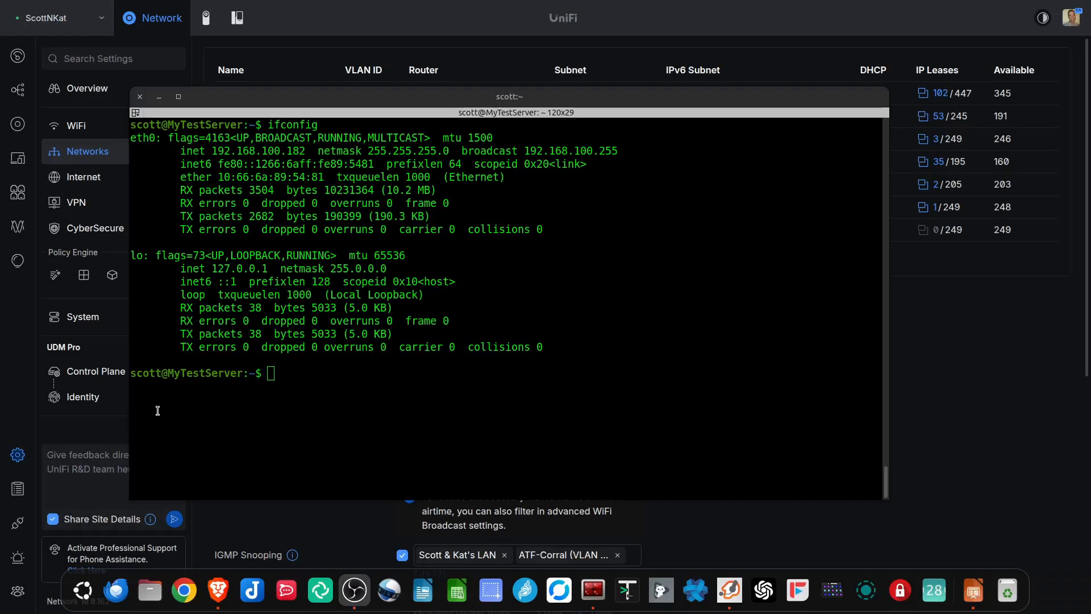
{"action": "left_click", "coordinate": [960, 401]}
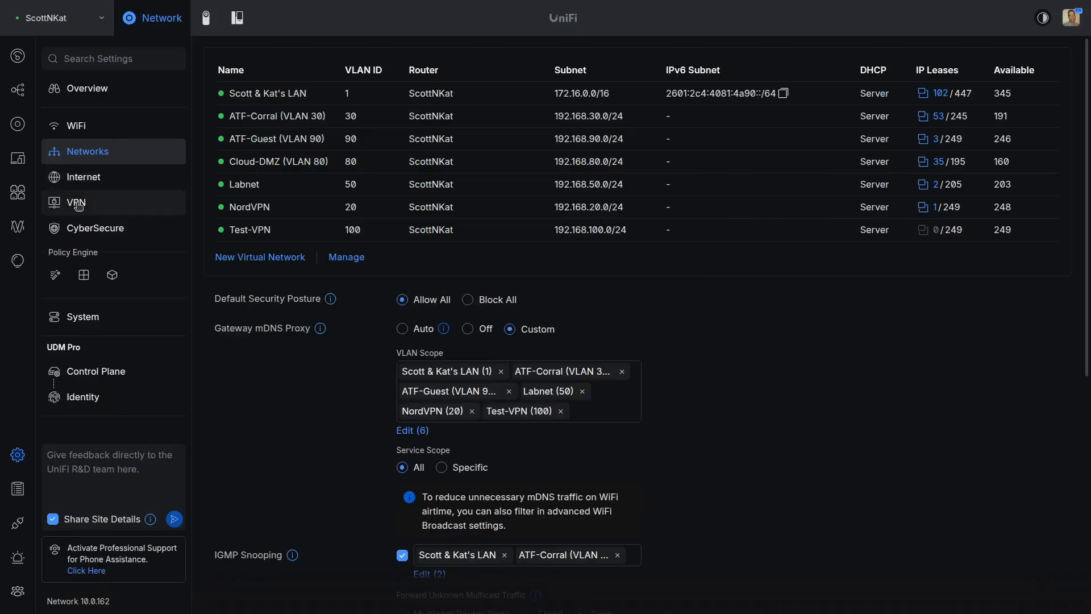
Step: Add a firewall zone named Test under the Policy Engine zones
{"action": "left_click", "coordinate": [83, 276]}
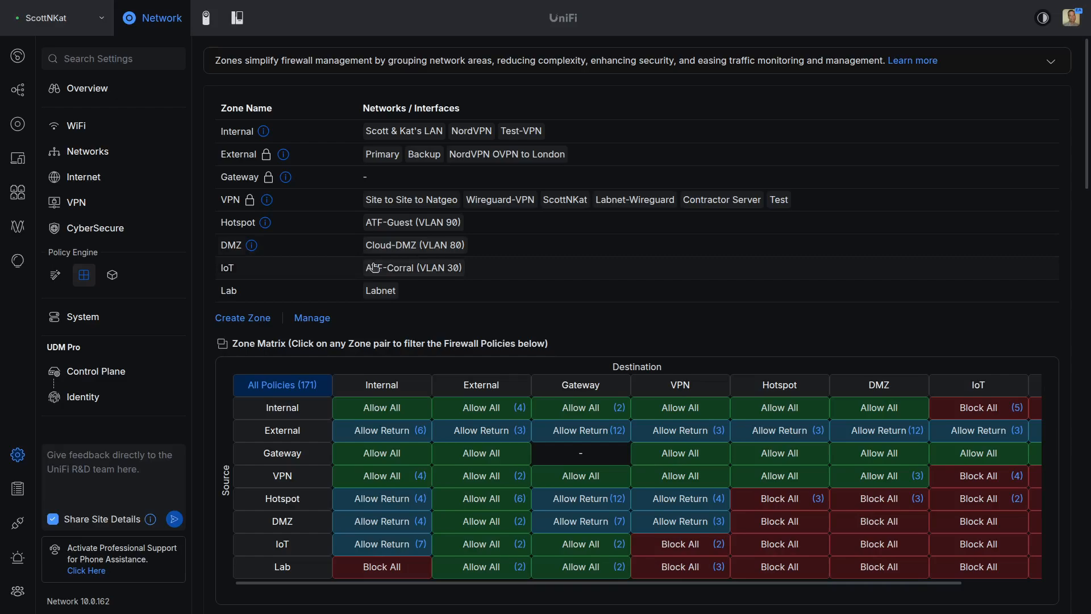
{"action": "scroll", "coordinate": [374, 268], "scroll_direction": "down", "scroll_amount": 1}
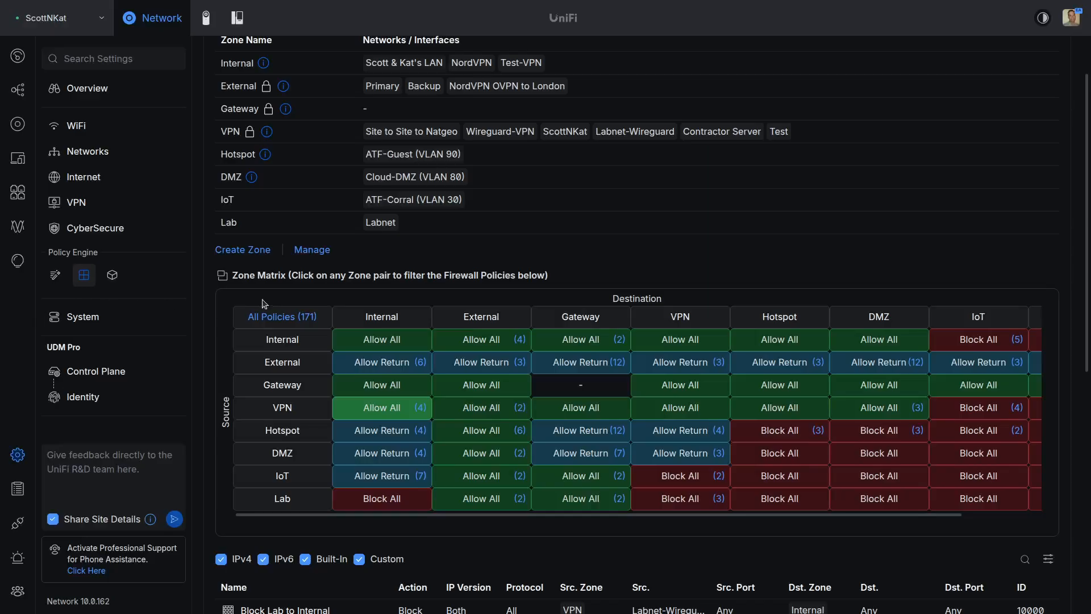
{"action": "left_click", "coordinate": [253, 251]}
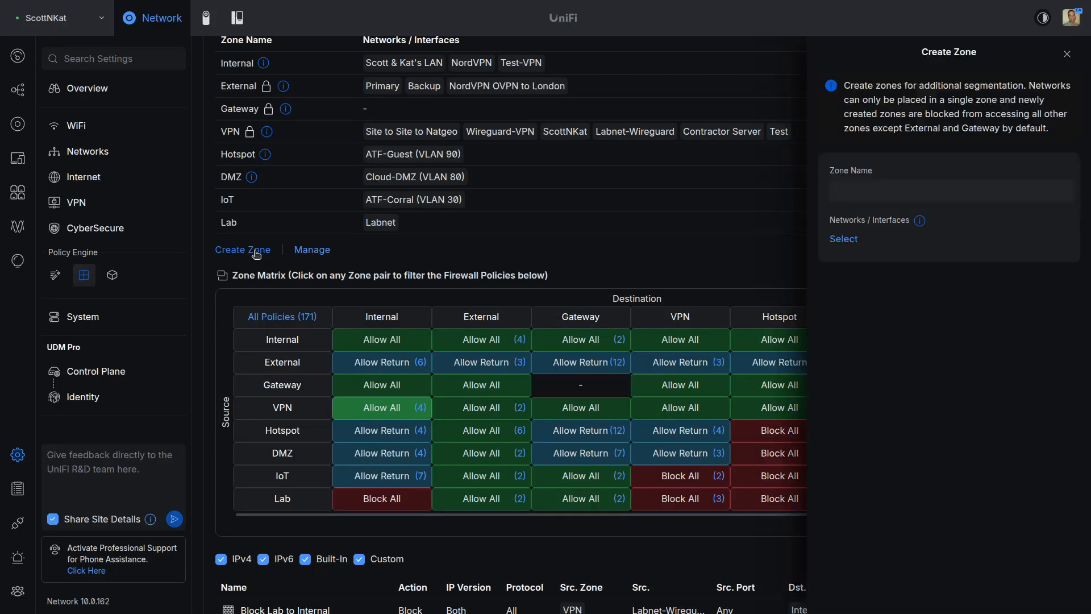
{"action": "left_click", "coordinate": [859, 193]}
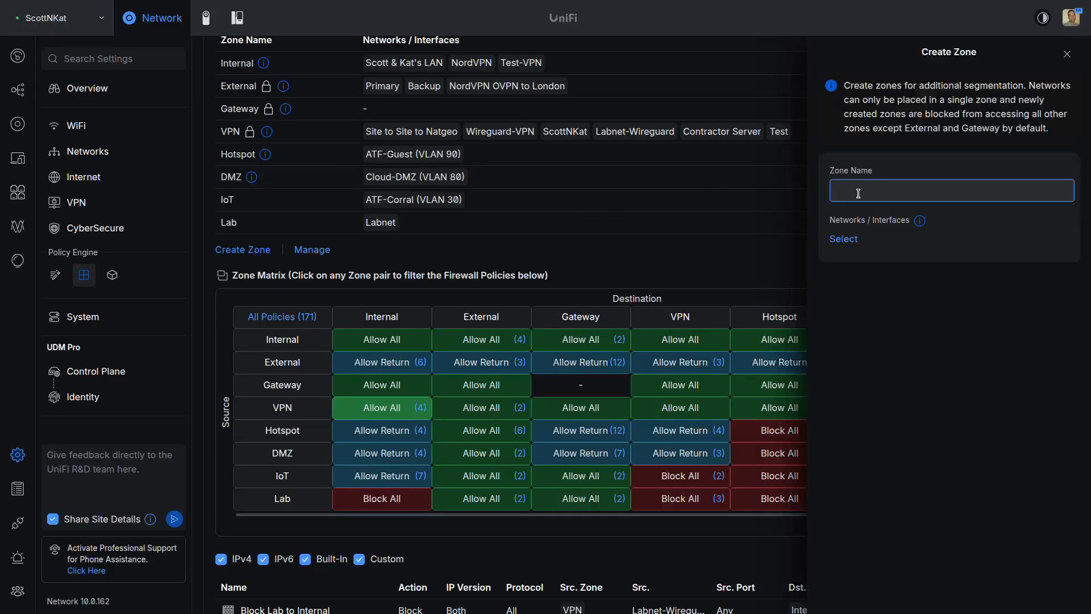
{"action": "type", "text": "Test"}
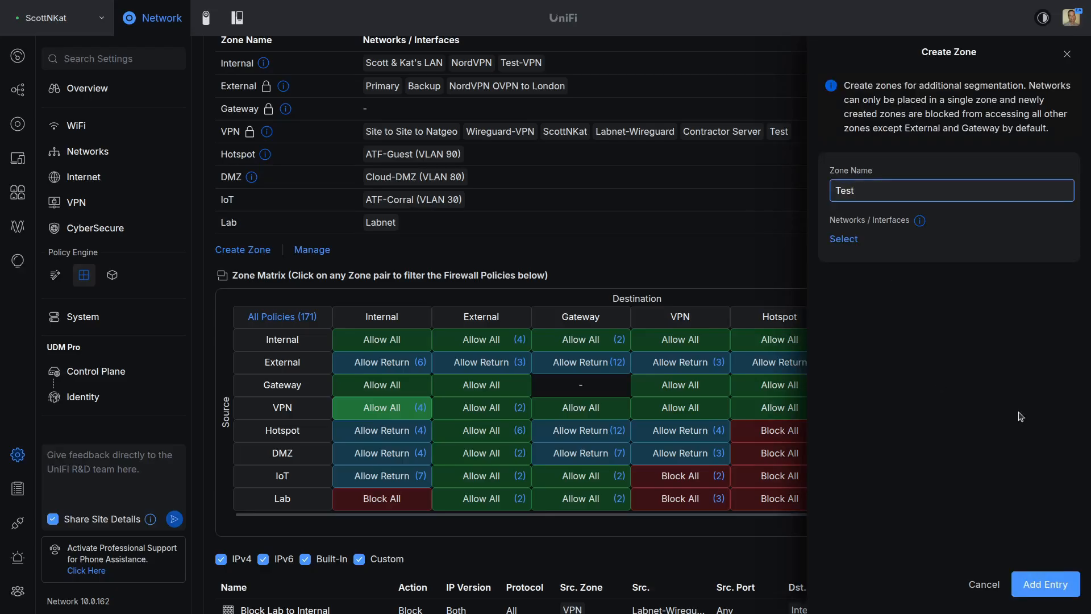
{"action": "left_click", "coordinate": [1075, 580]}
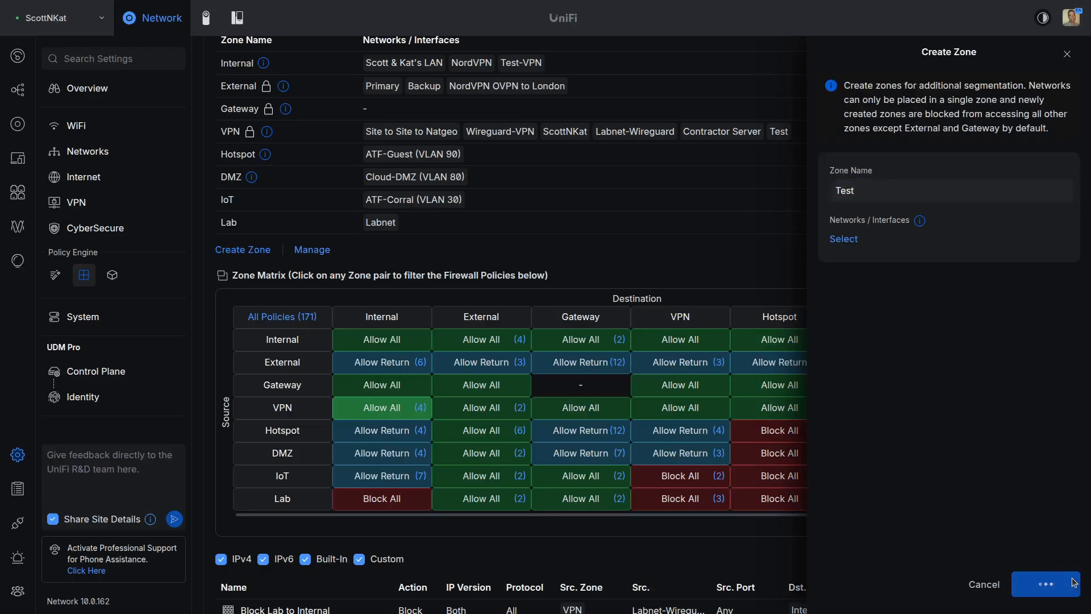
Step: Assign the Test-VPN network to the Test zone and confirm the move
{"action": "left_click", "coordinate": [1068, 54]}
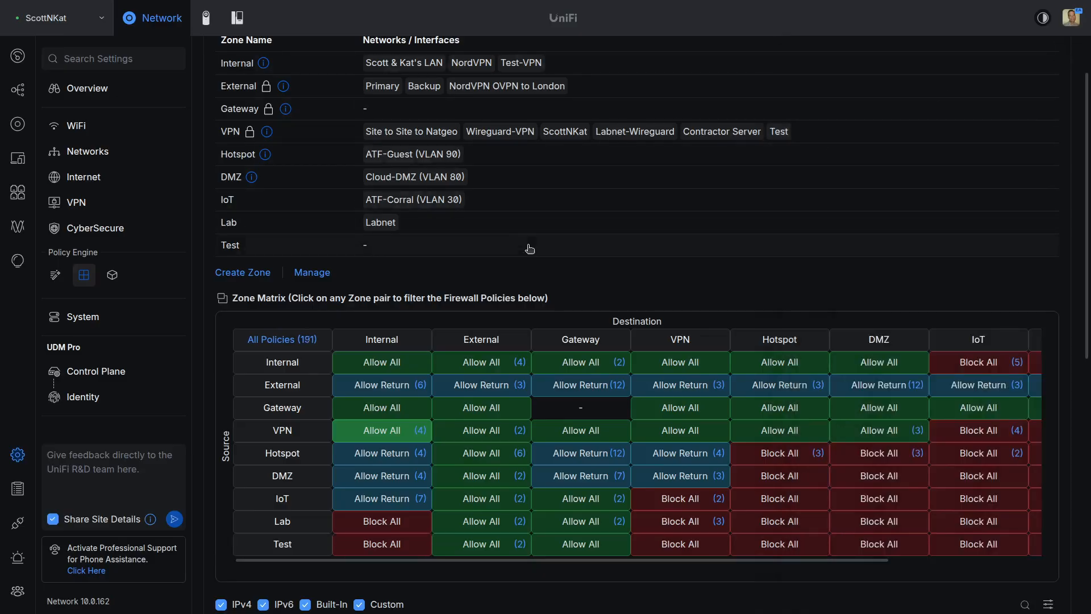
{"action": "left_click", "coordinate": [231, 247]}
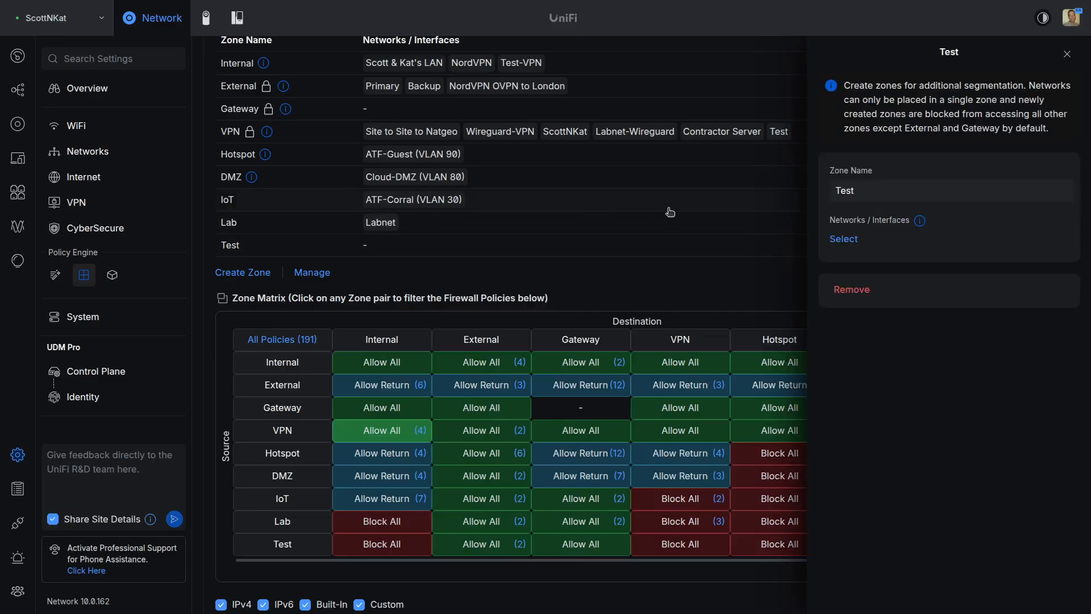
{"action": "left_click", "coordinate": [859, 242]}
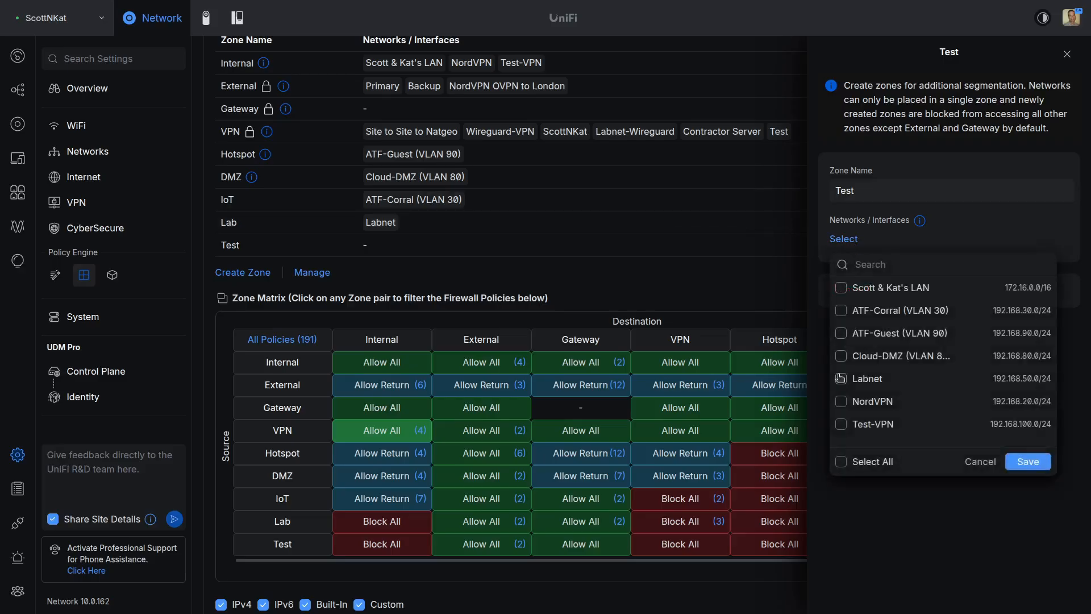
{"action": "left_click", "coordinate": [846, 425]}
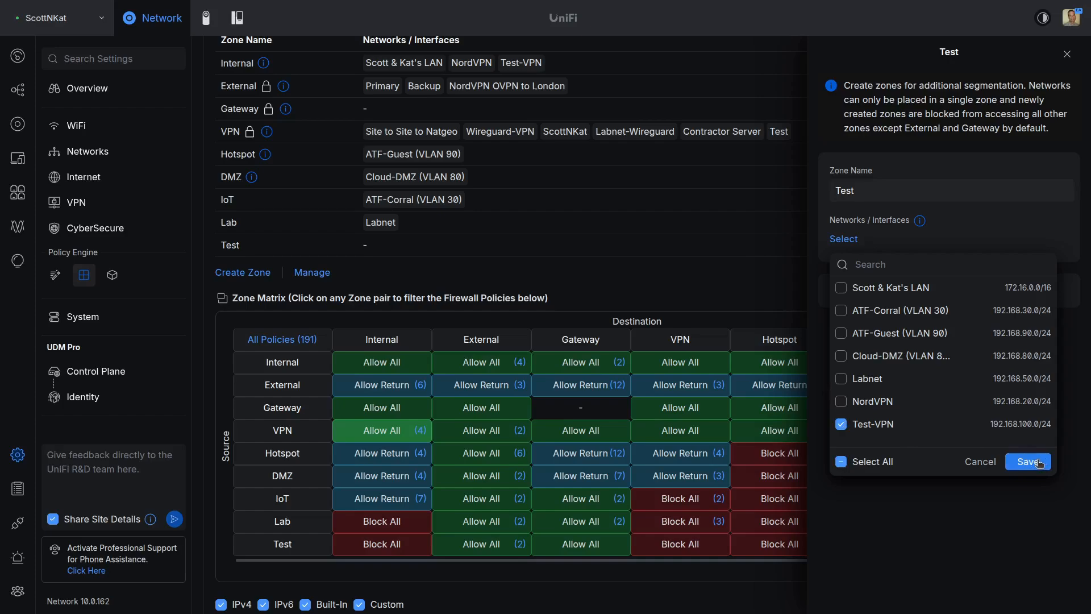
{"action": "left_click", "coordinate": [1038, 463]}
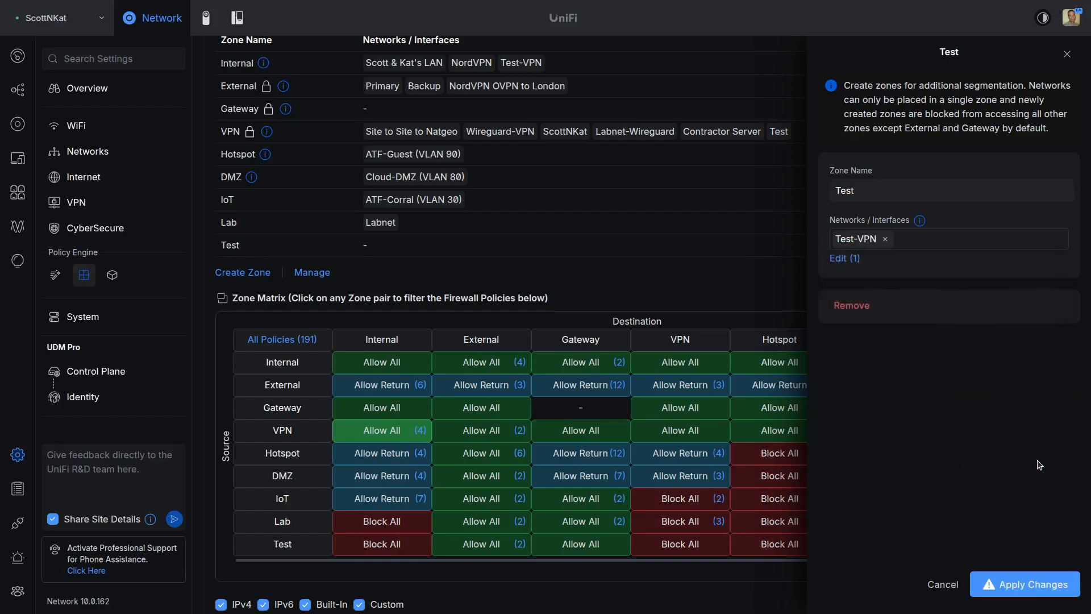
{"action": "left_click", "coordinate": [1035, 589]}
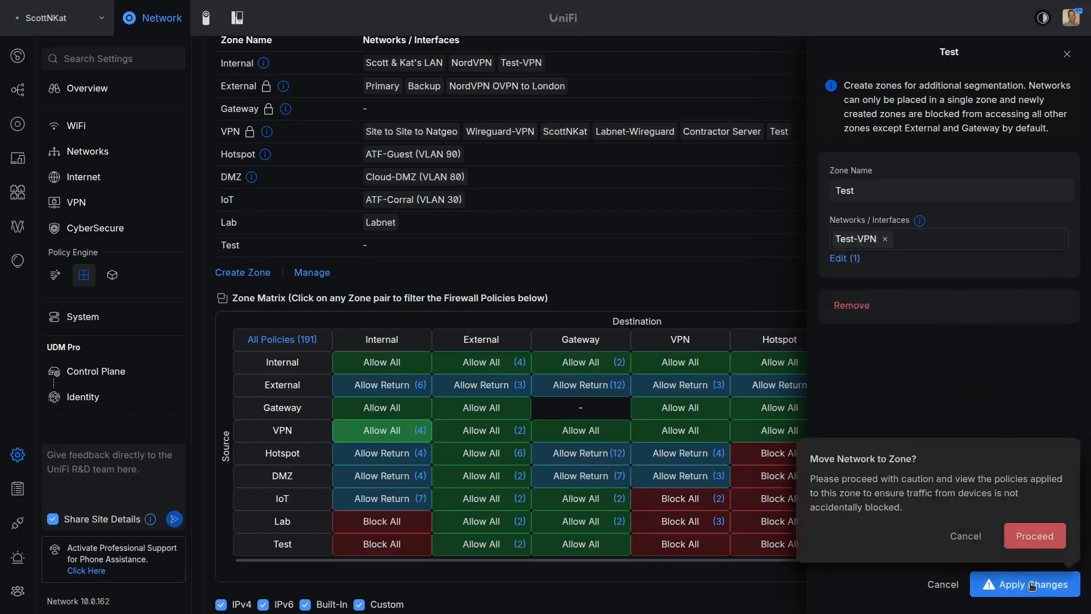
{"action": "left_click", "coordinate": [1041, 536]}
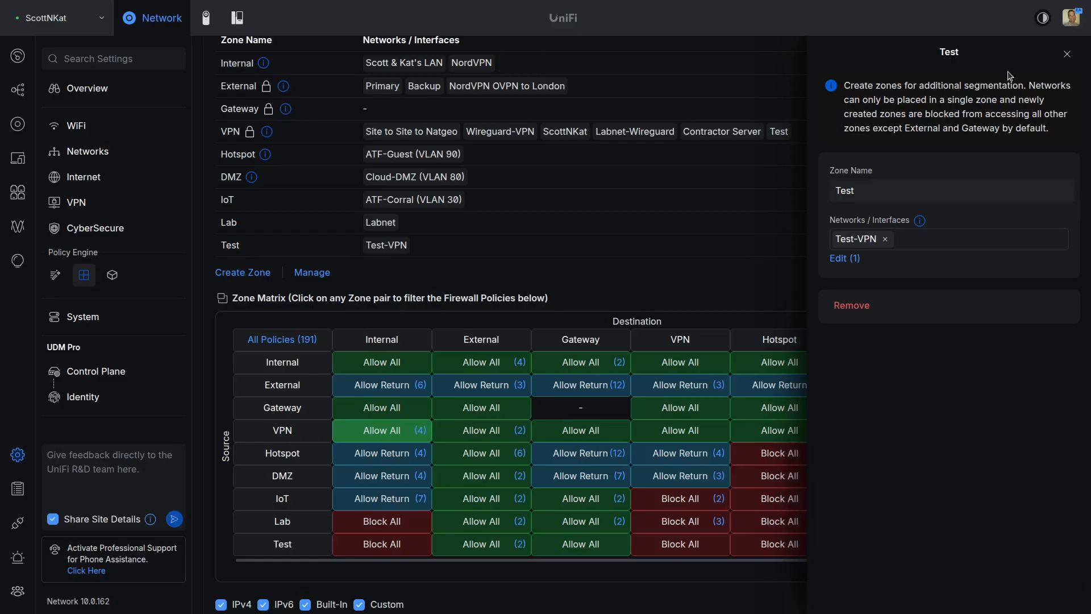
{"action": "left_click", "coordinate": [1067, 53]}
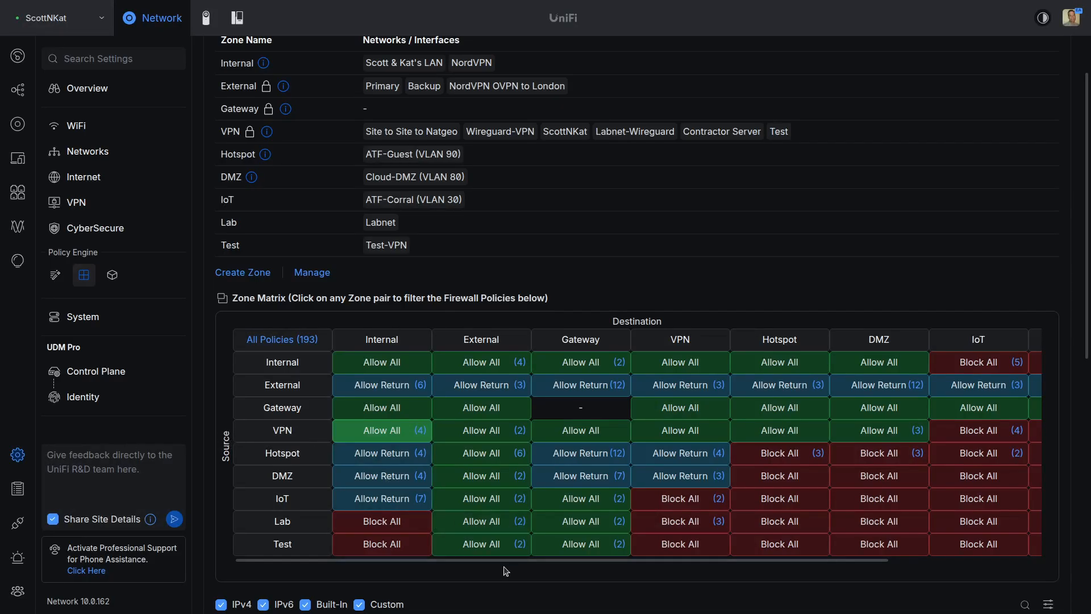
Step: Filter the policy list to the VPN → Test Block All zone pair
{"action": "left_click_drag", "start_coordinate": [514, 564], "coordinate": [651, 567]}
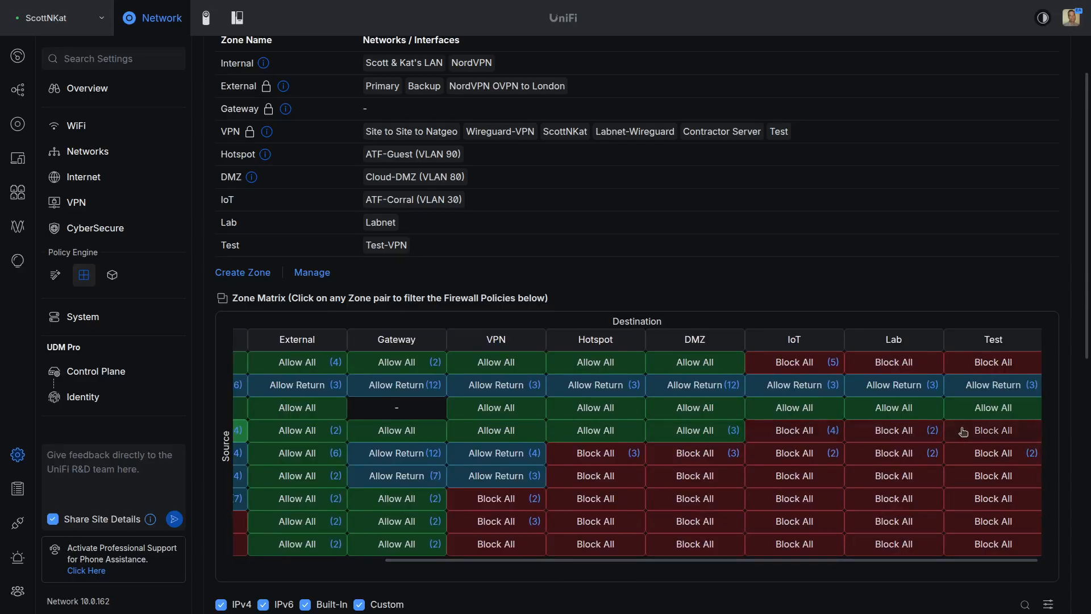
{"action": "left_click", "coordinate": [986, 433]}
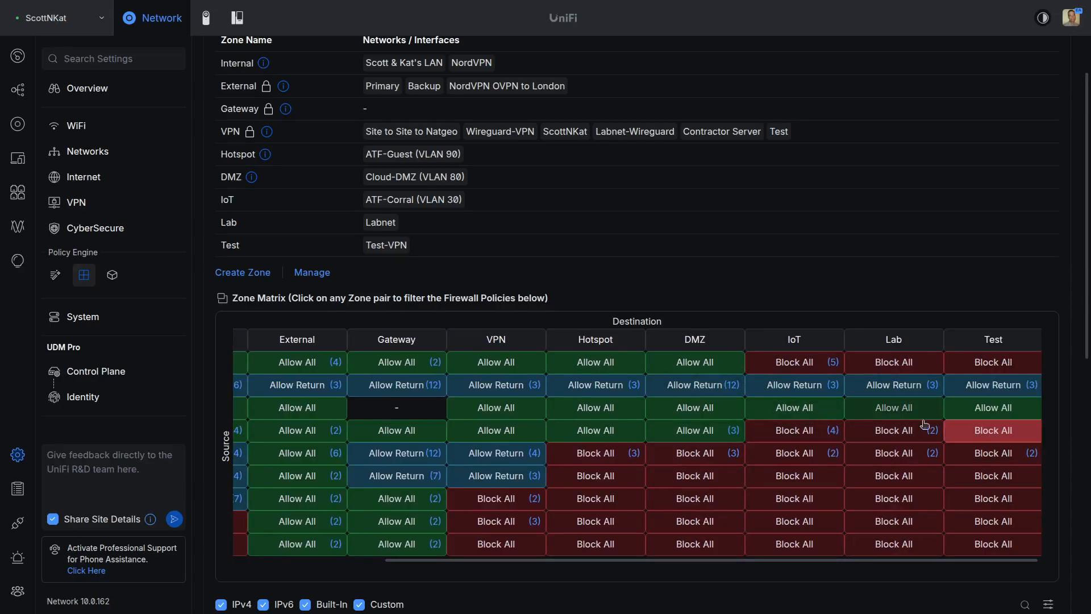
{"action": "scroll", "coordinate": [888, 495], "scroll_direction": "down", "scroll_amount": 3}
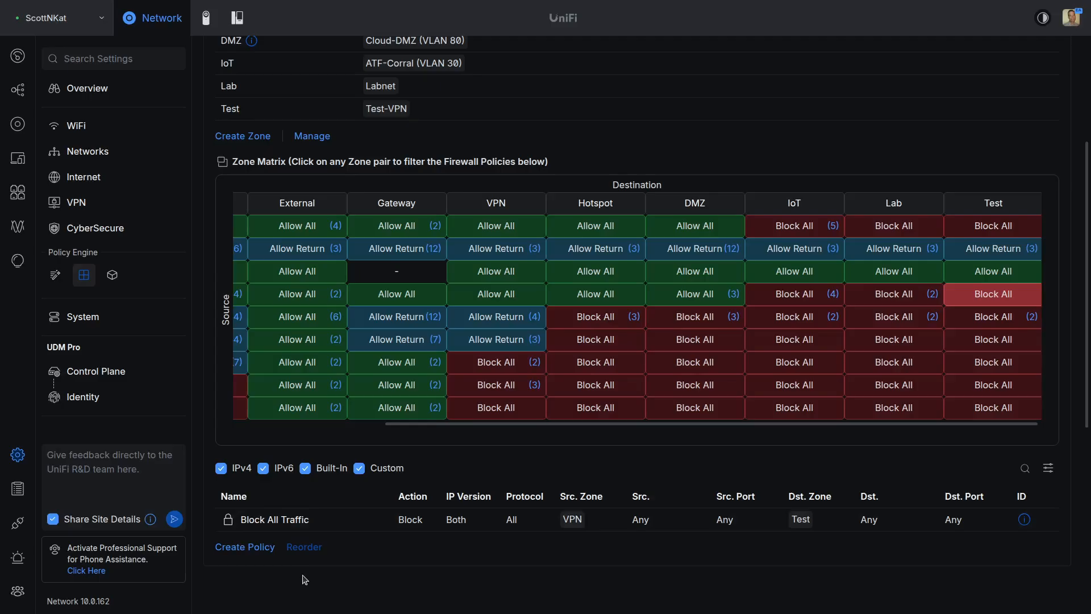
Step: Start a new VPN-to-Test policy and begin naming it Allow Test VPN User Access to Test VLAN
{"action": "left_click", "coordinate": [257, 549]}
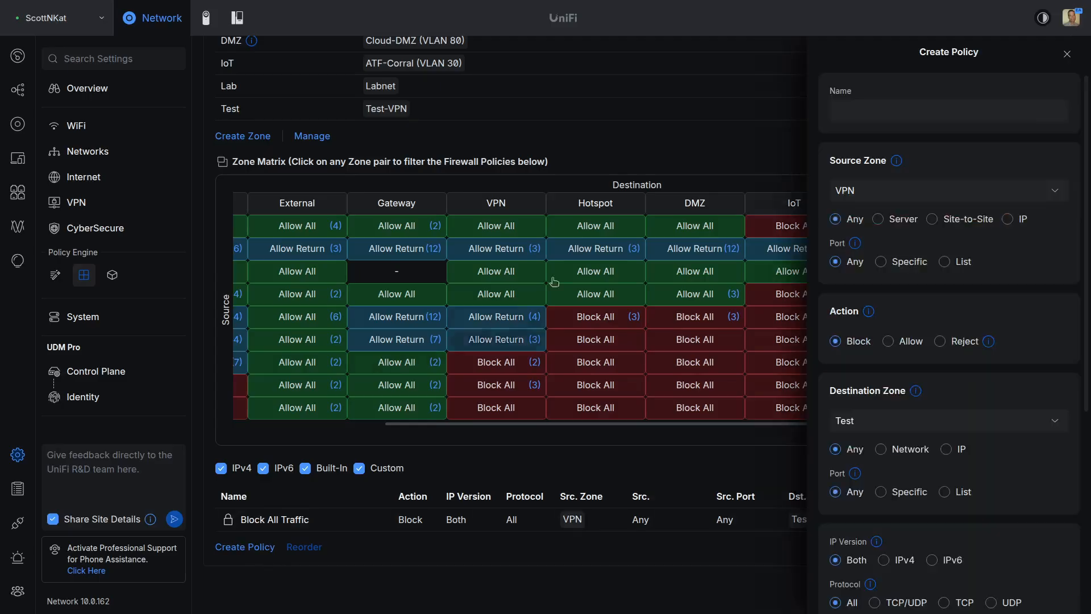
{"action": "left_click", "coordinate": [853, 115]}
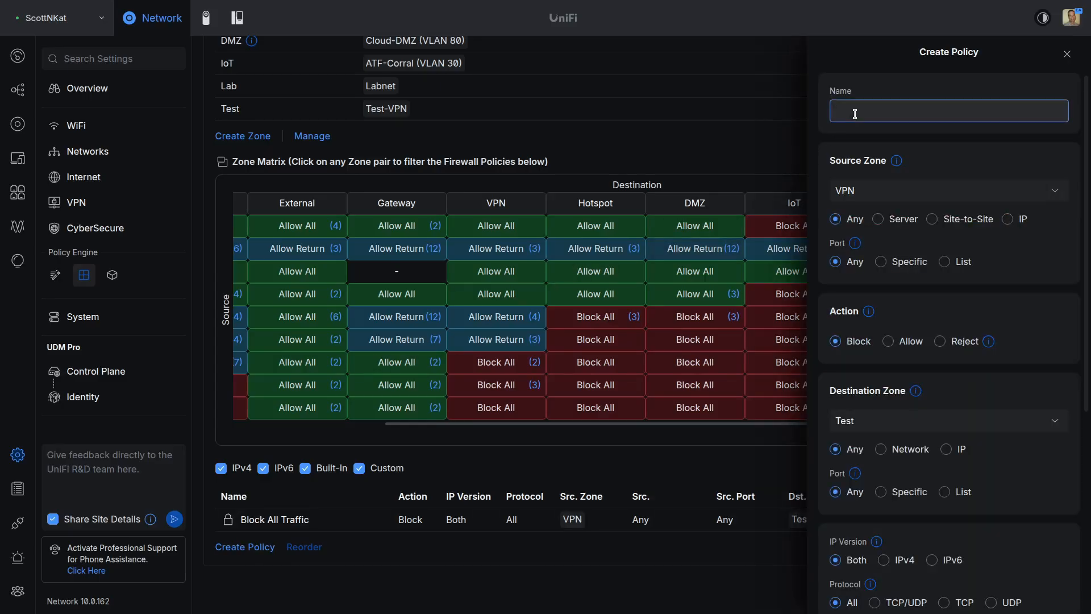
{"action": "type", "text": "A"}
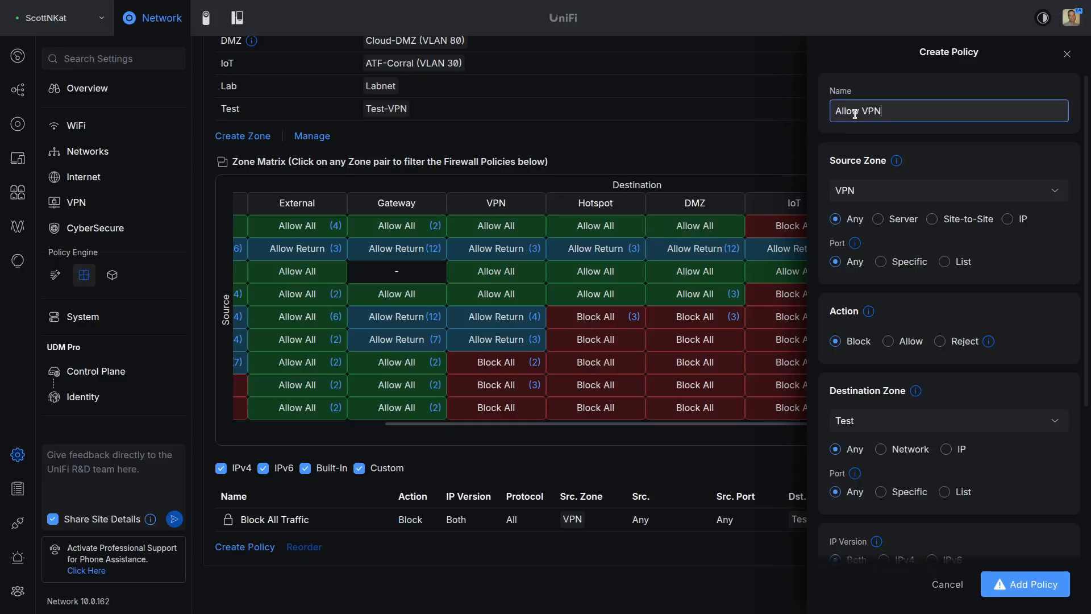
{"action": "type", "text": "llow Test"}
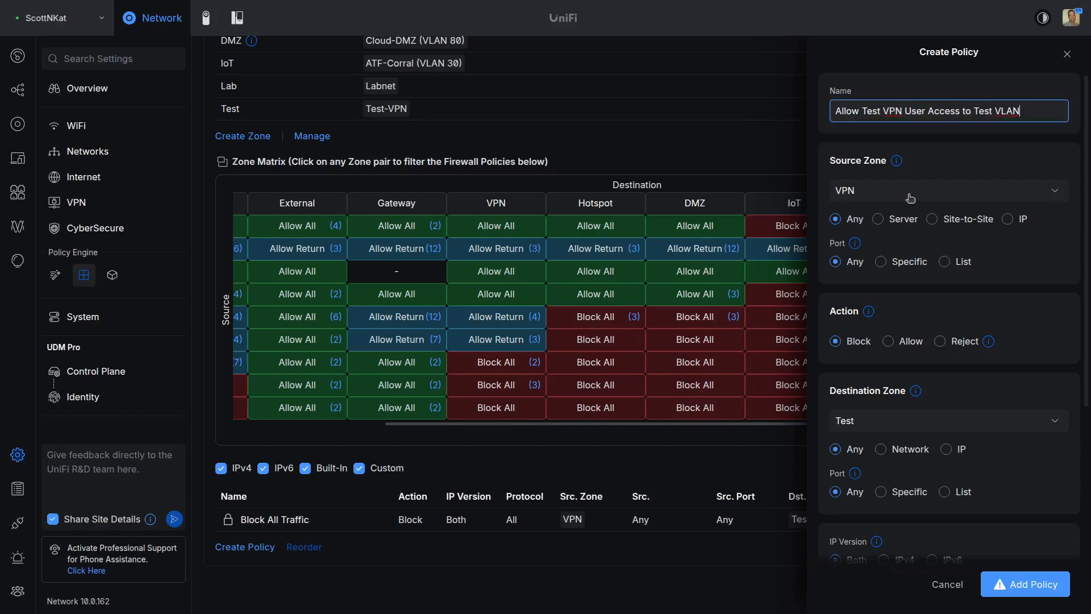
Step: Set the policy source to the Test VPN server and its action to Allow
{"action": "left_click", "coordinate": [883, 220]}
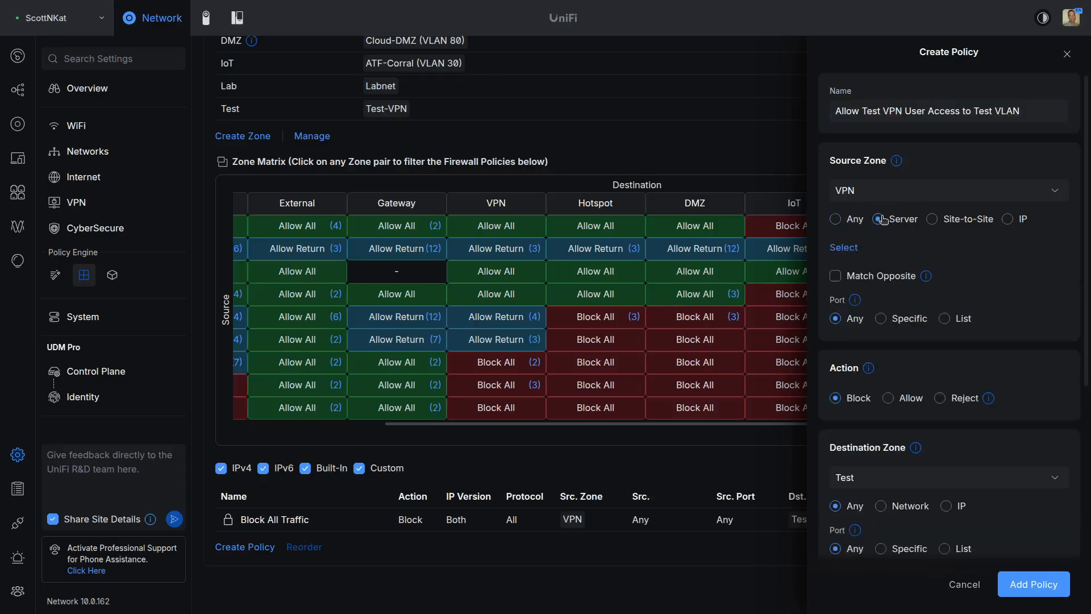
{"action": "left_click", "coordinate": [849, 248]}
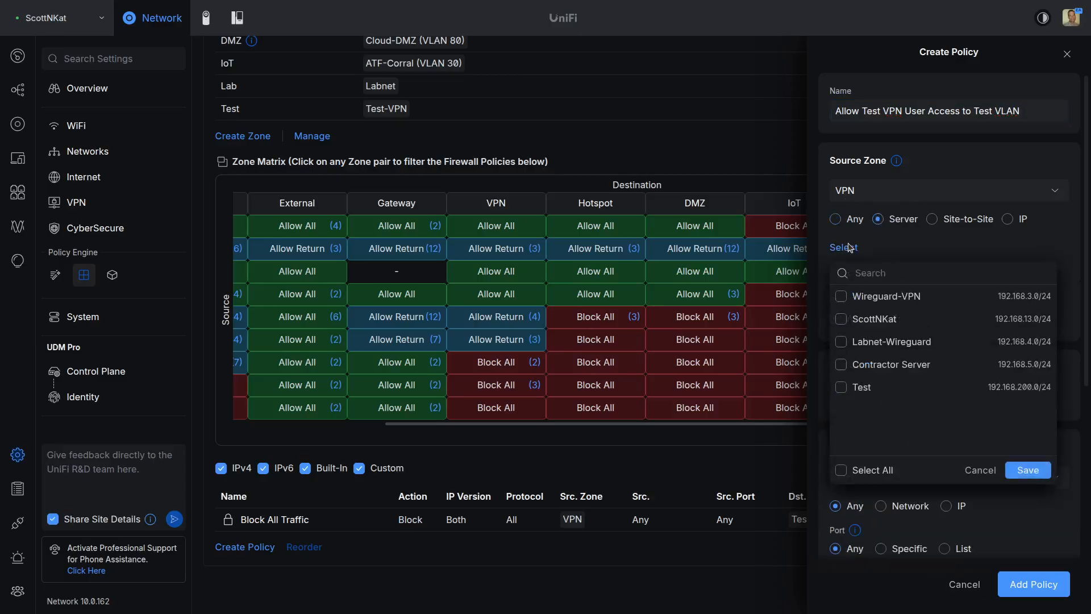
{"action": "left_click", "coordinate": [842, 389]}
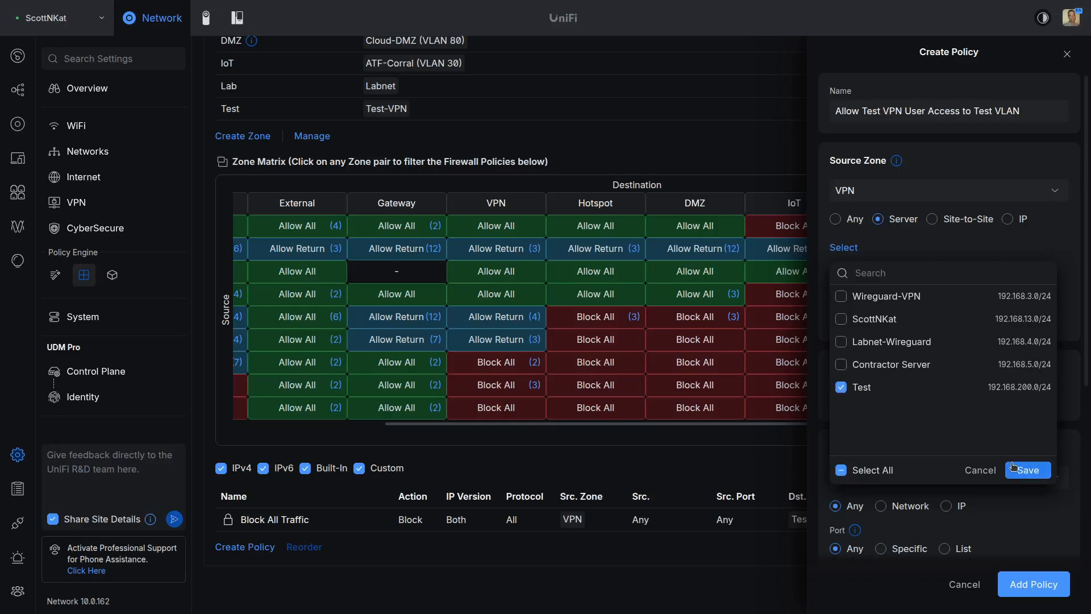
{"action": "left_click", "coordinate": [1015, 468]}
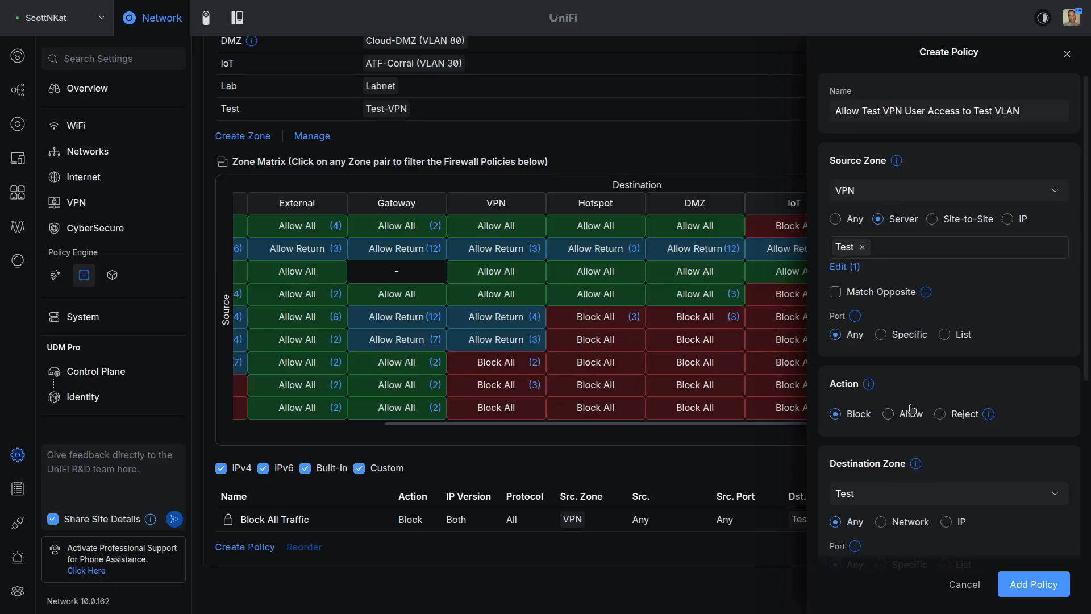
{"action": "left_click", "coordinate": [890, 416]}
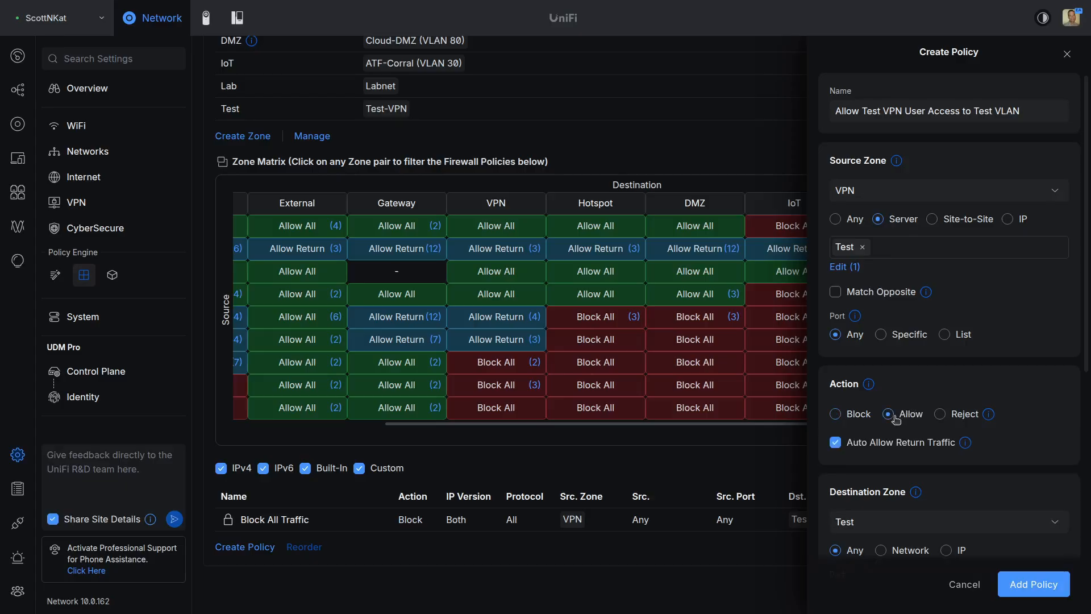
Step: Limit the destination to the Test-VPN network and save the allow policy
{"action": "scroll", "coordinate": [893, 419], "scroll_direction": "down", "scroll_amount": 3}
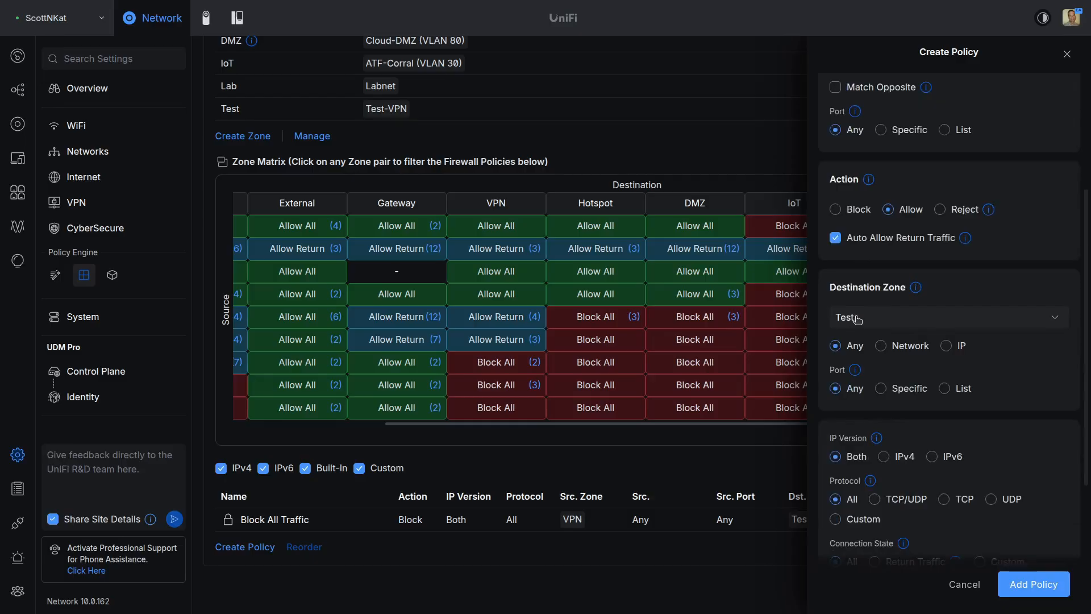
{"action": "left_click", "coordinate": [885, 345]}
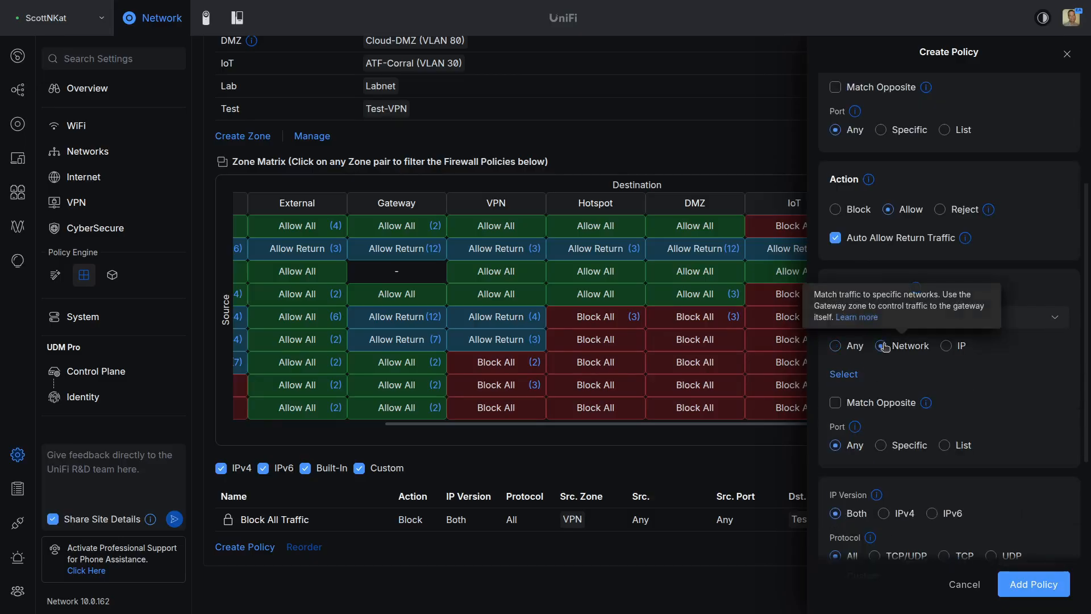
{"action": "left_click", "coordinate": [853, 376]}
{"action": "left_click", "coordinate": [841, 173]}
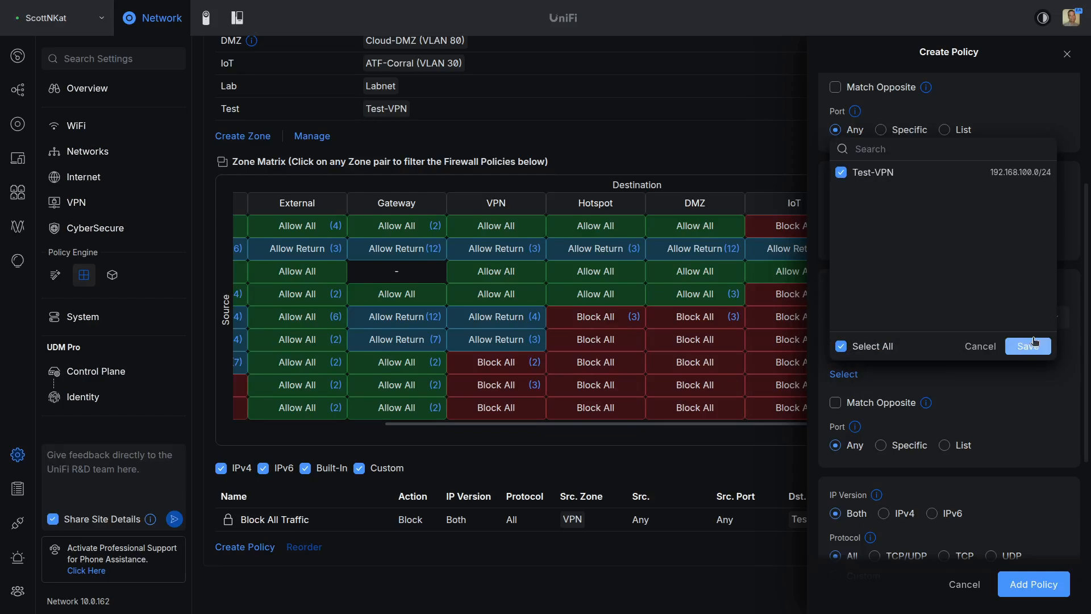
{"action": "left_click", "coordinate": [1028, 346]}
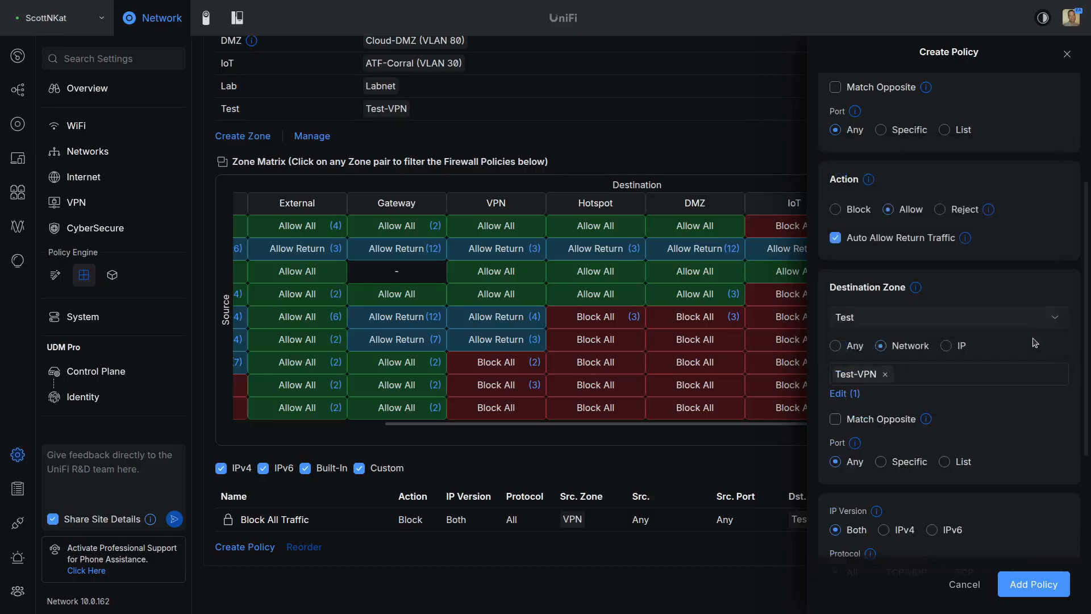
{"action": "left_click", "coordinate": [1042, 582]}
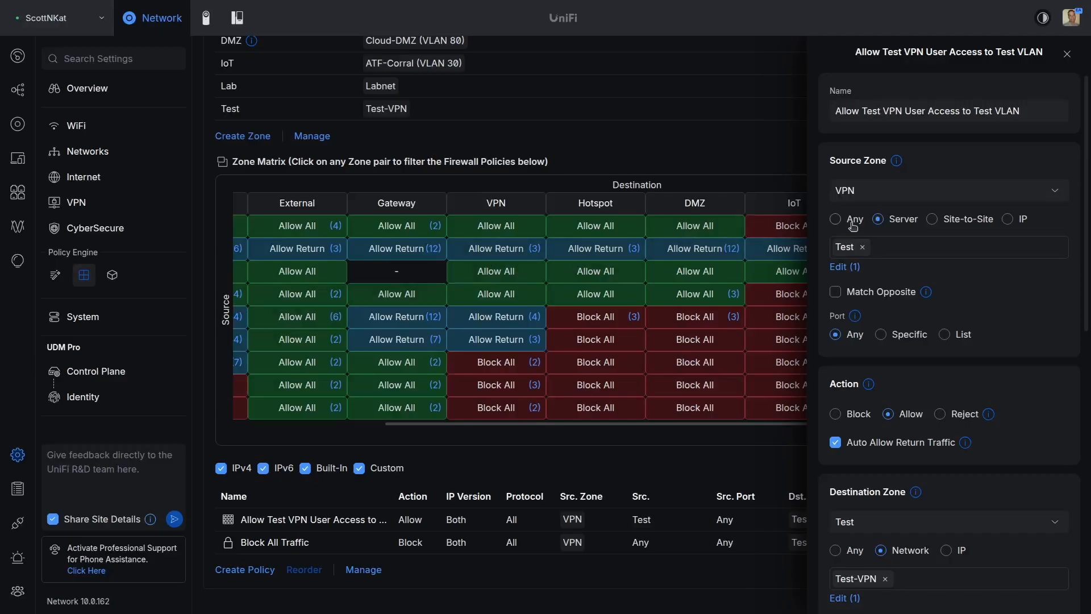
Step: Discard a trial IP-based source change and close the allow policy's details unchanged
{"action": "left_click", "coordinate": [1009, 220]}
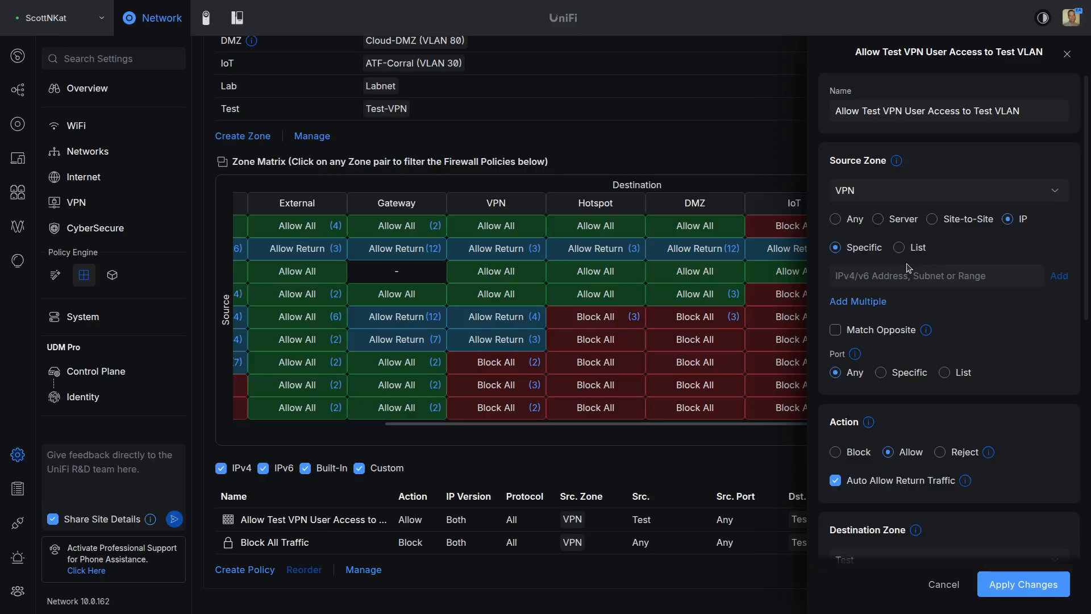
{"action": "left_click", "coordinate": [954, 586]}
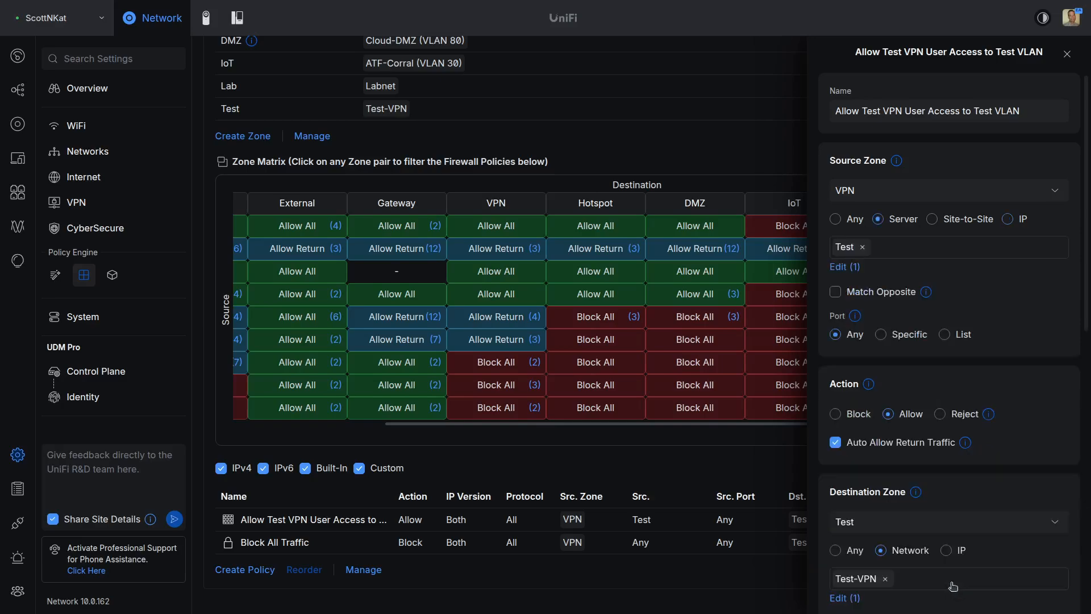
{"action": "left_click", "coordinate": [1066, 55]}
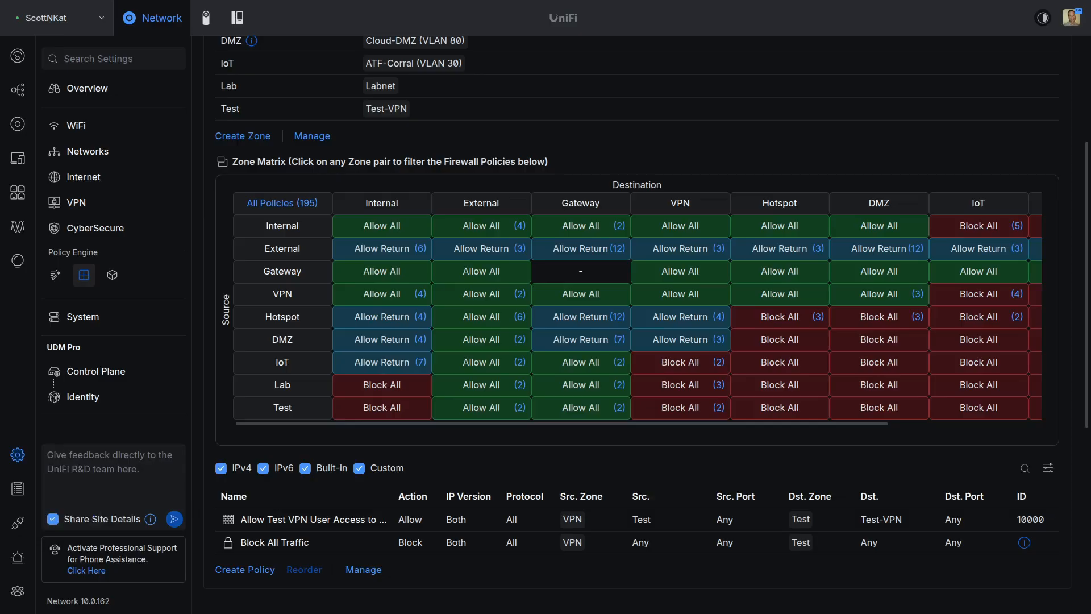
Step: Create a new firewall policy named 'Block Test VPN Server from Main LAN'
{"action": "left_click", "coordinate": [258, 572]}
{"action": "left_click", "coordinate": [881, 108]}
{"action": "type", "text": "Block Te"}
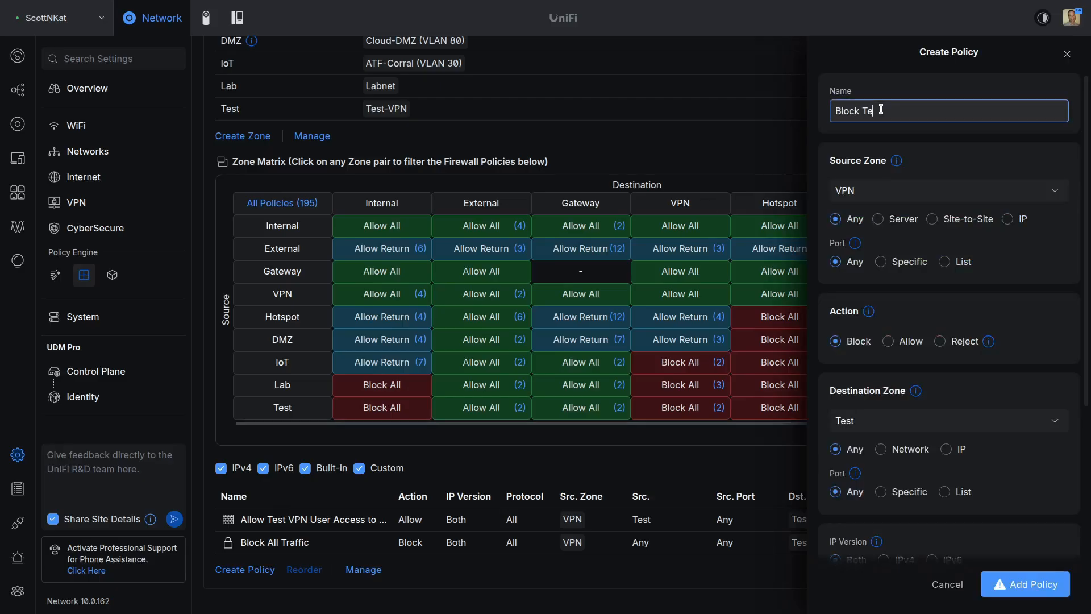
{"action": "type", "text": "st VPN Server from Main LANB"}
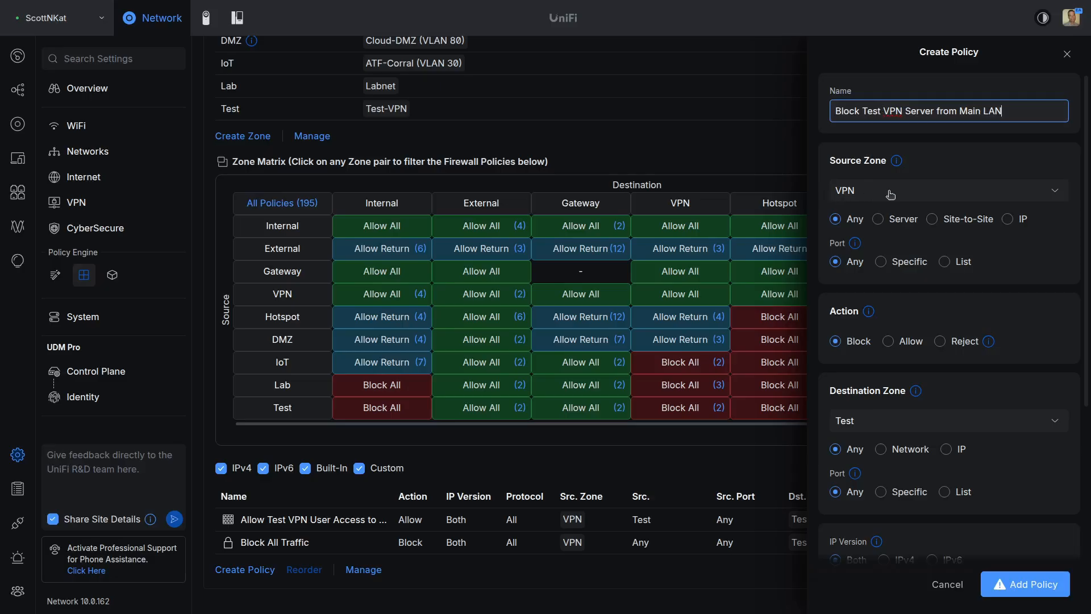
Step: Set the source to the Test VPN server and destination zone to Internal, then save
{"action": "left_click", "coordinate": [879, 219]}
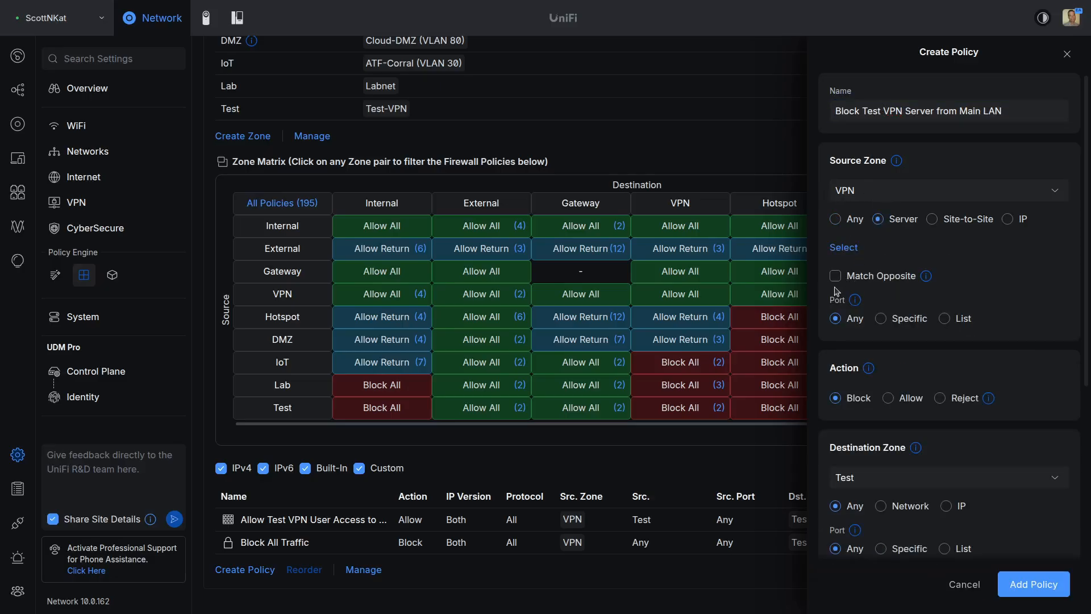
{"action": "left_click", "coordinate": [852, 252]}
{"action": "left_click", "coordinate": [841, 388]}
{"action": "left_click", "coordinate": [1023, 471]}
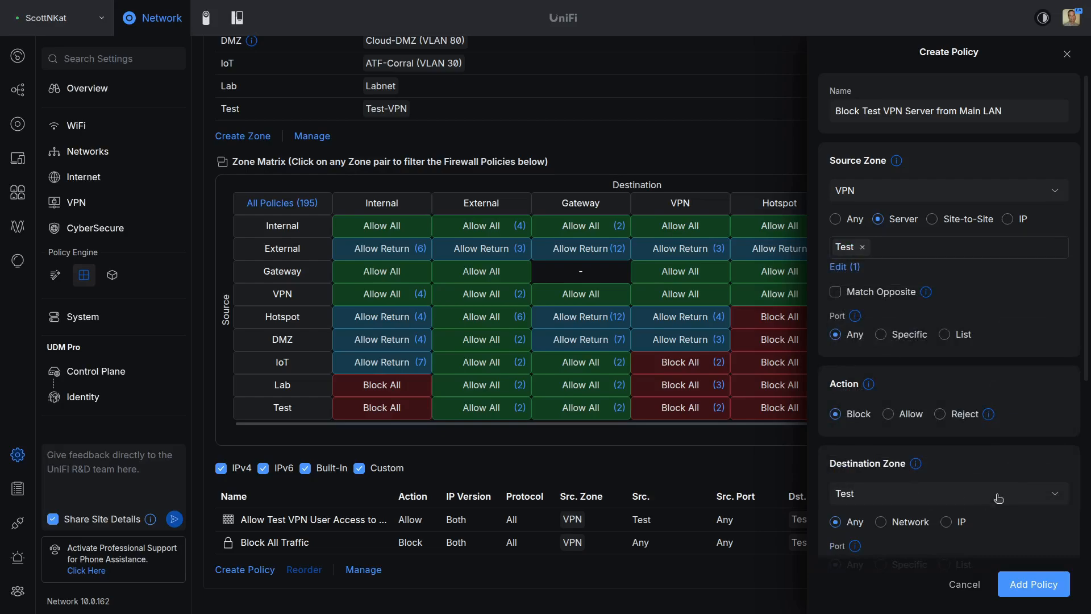
{"action": "left_click", "coordinate": [1054, 495]}
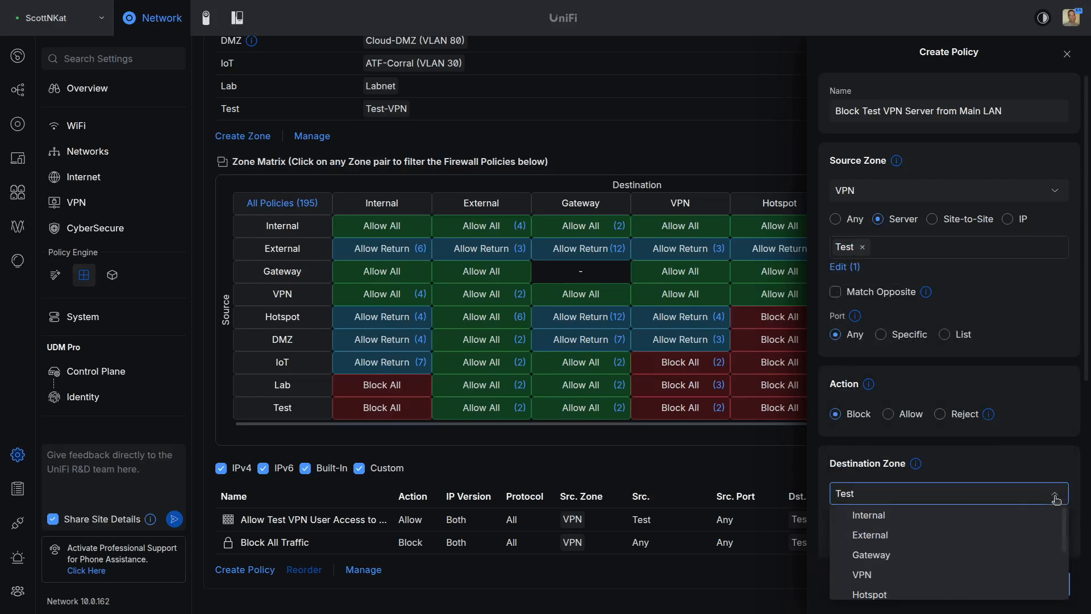
{"action": "left_click", "coordinate": [931, 521]}
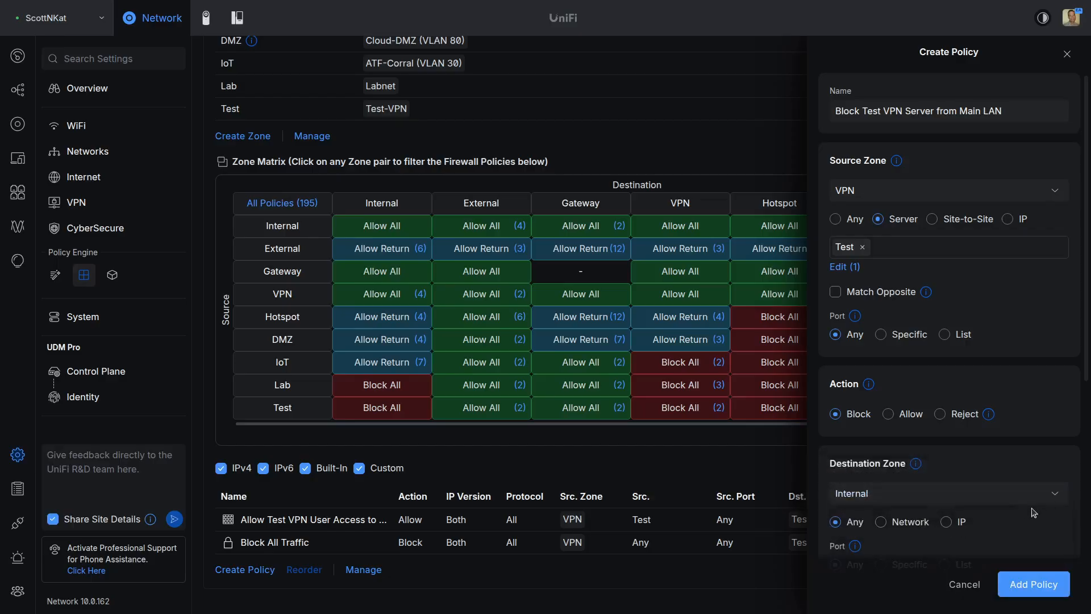
{"action": "left_click", "coordinate": [1038, 583]}
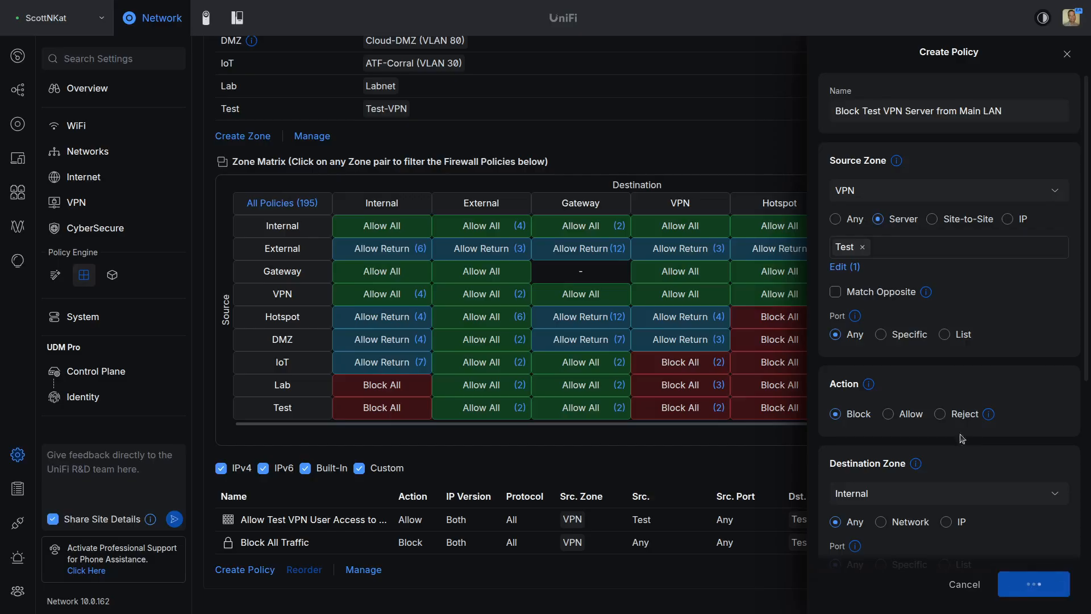
Step: Close the policy details and filter the Zone Matrix to VPN-to-Internal policies
{"action": "left_click", "coordinate": [1069, 55]}
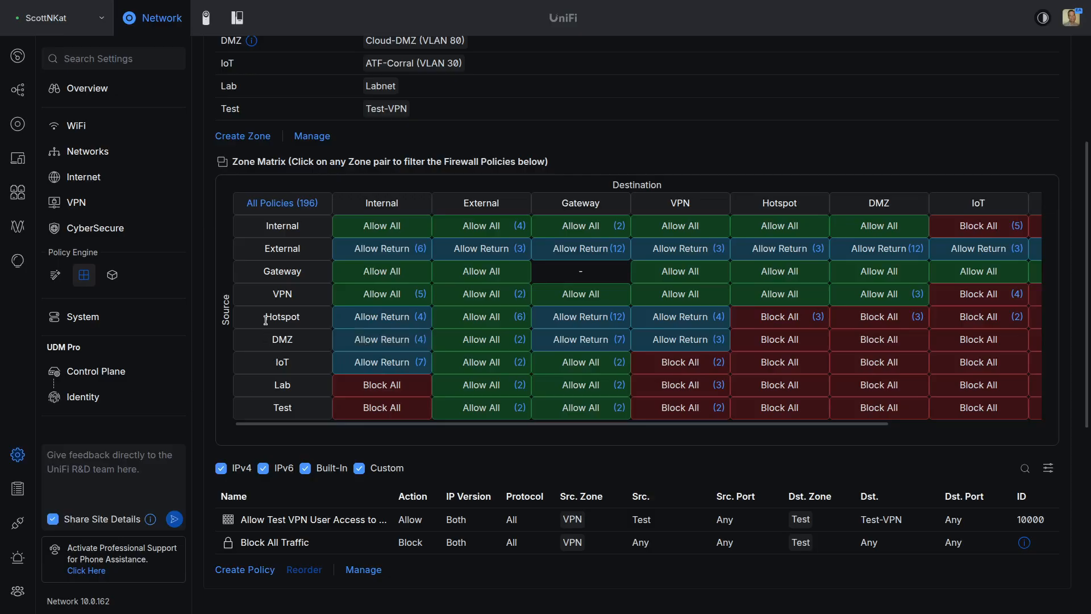
{"action": "left_click", "coordinate": [381, 295]}
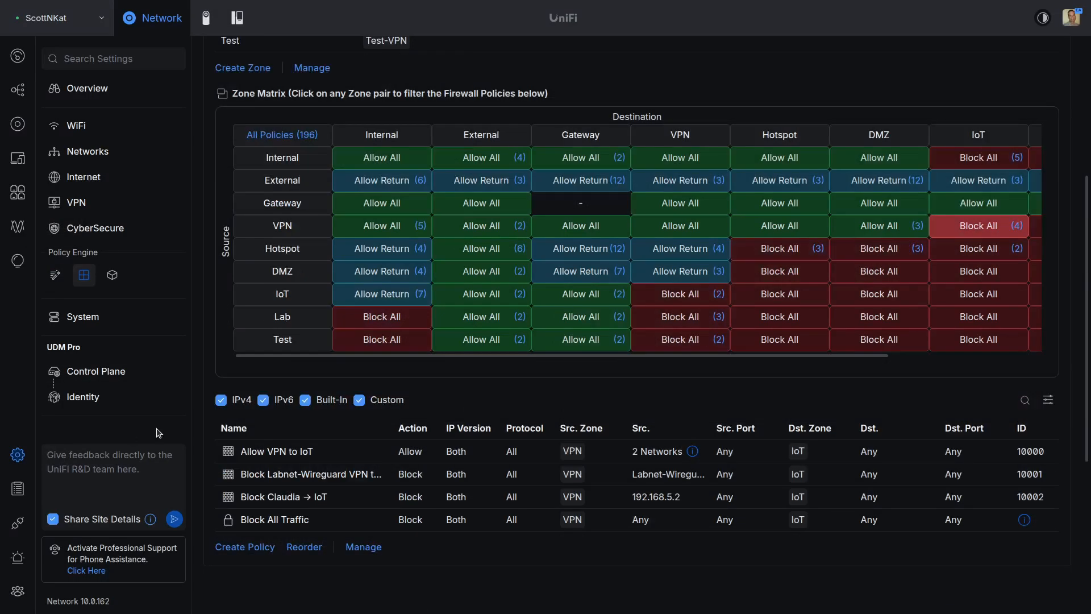
Step: Start a new VPN-to-IoT policy named 'Block VPN Server Test to IoT'
{"action": "left_click", "coordinate": [255, 547]}
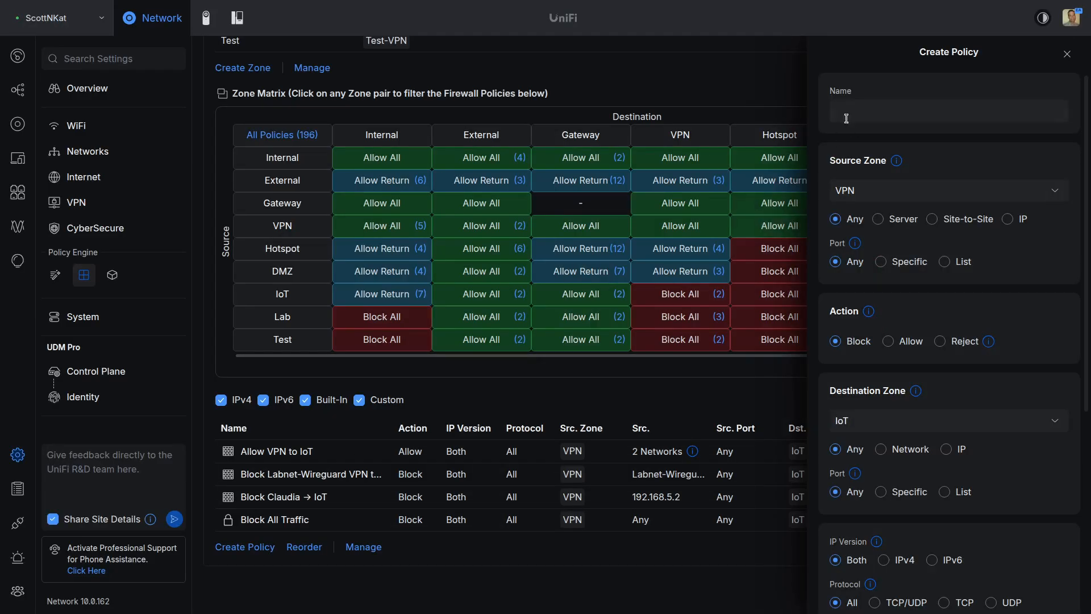
{"action": "left_click", "coordinate": [874, 108]}
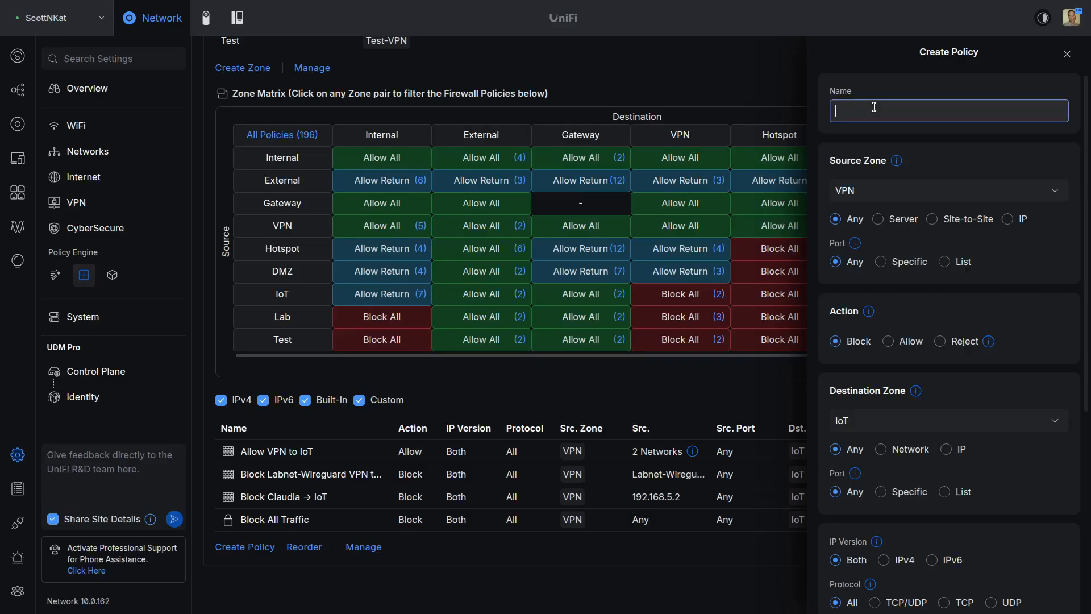
{"action": "type", "text": "Block"}
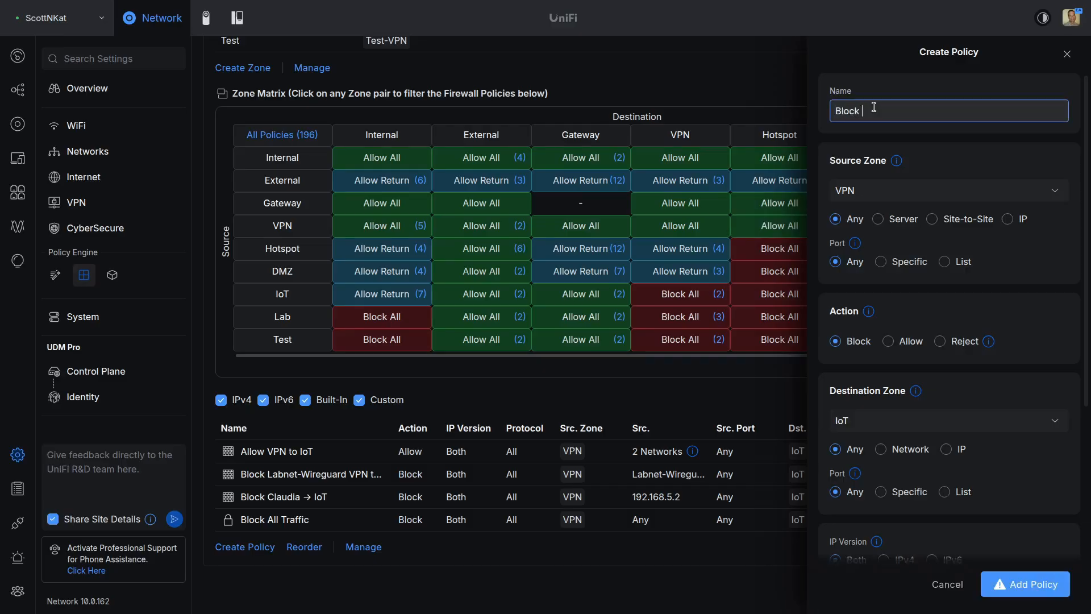
{"action": "type", "text": " VPN Server Test to IoT"}
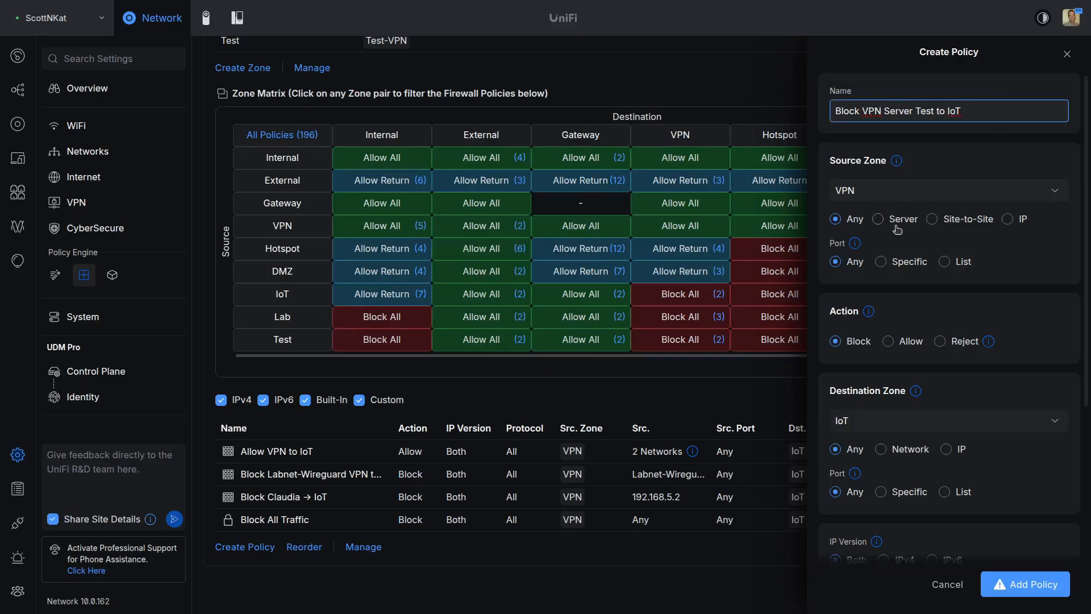
Step: Set its source to the Test VPN server, save the block policy, and close it
{"action": "left_click", "coordinate": [879, 219]}
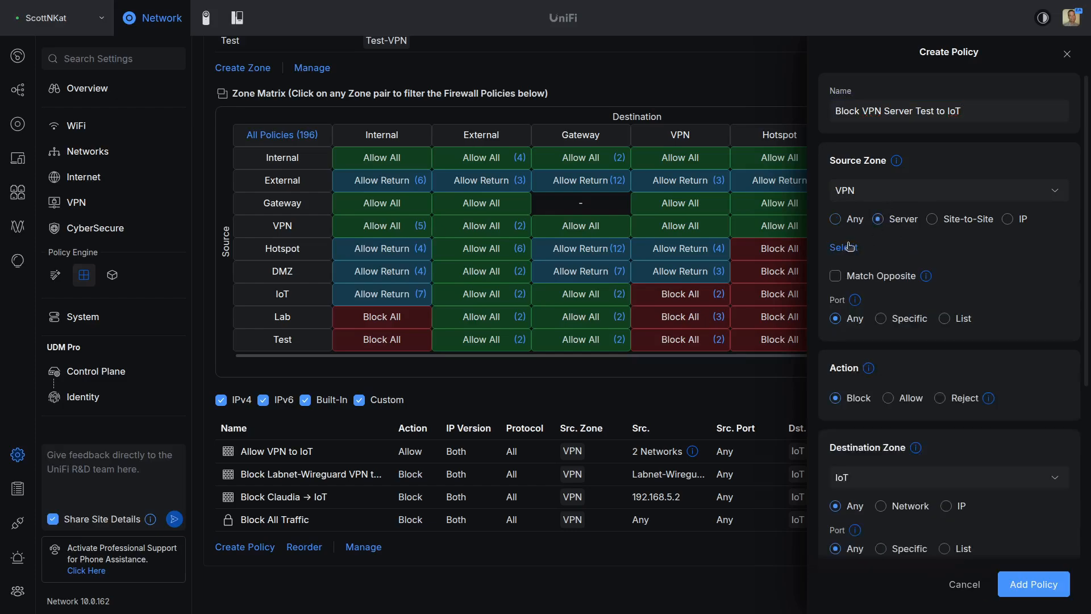
{"action": "left_click", "coordinate": [851, 247]}
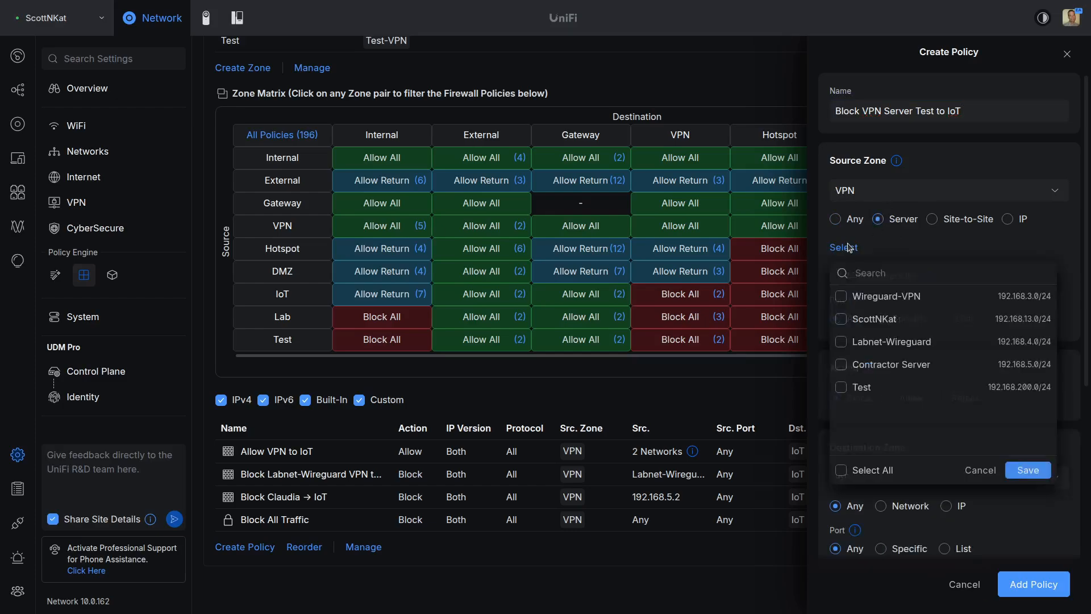
{"action": "left_click", "coordinate": [841, 387]}
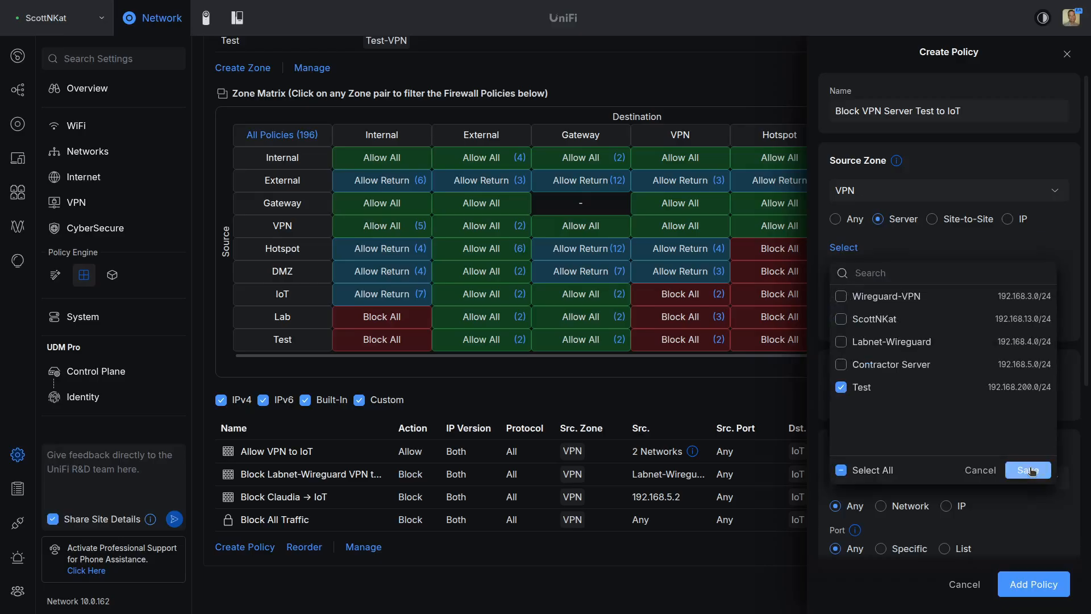
{"action": "left_click", "coordinate": [1025, 470]}
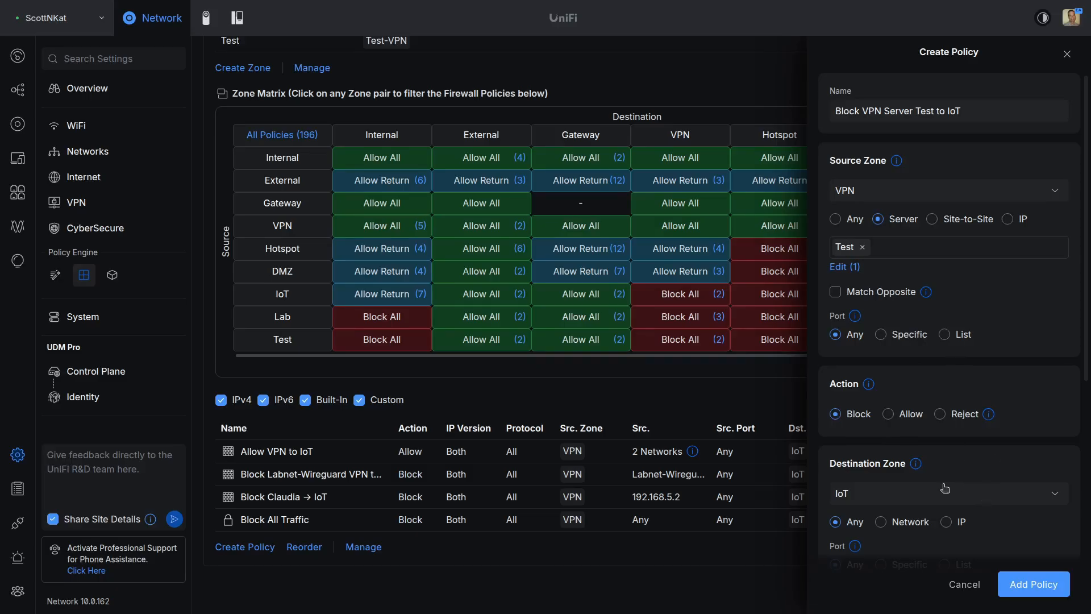
{"action": "left_click", "coordinate": [1036, 588]}
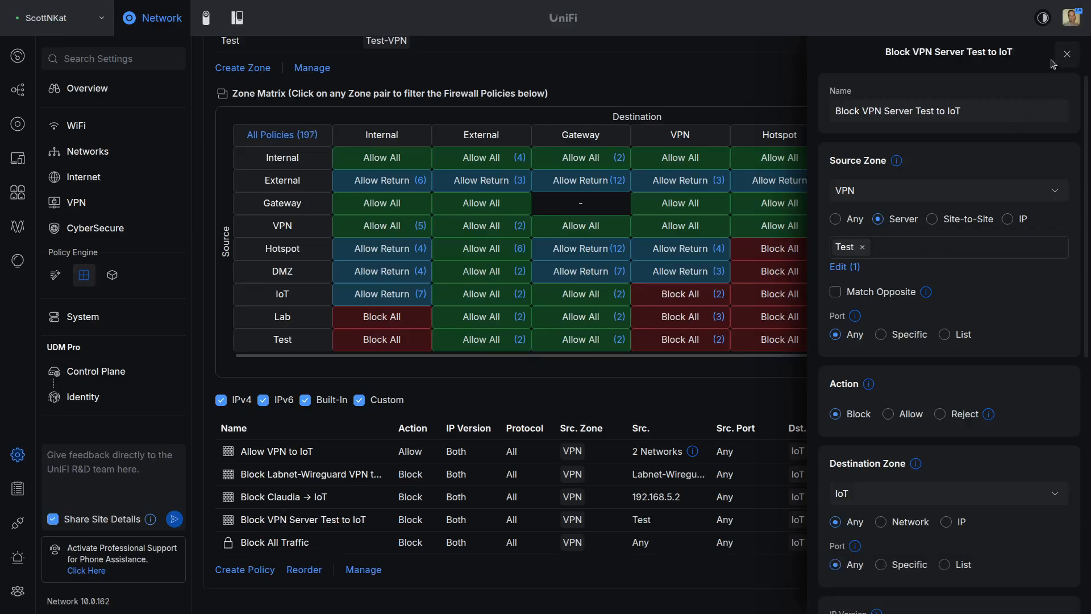
{"action": "left_click", "coordinate": [1077, 55]}
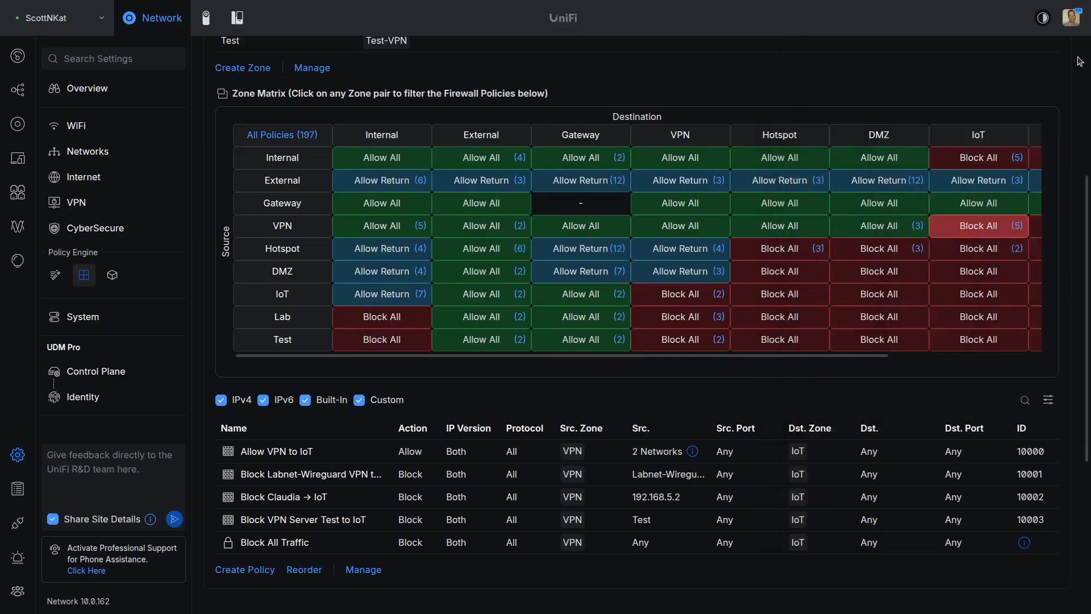
Step: Create a policy named 'Block Test VPN from DMZ' with the Test VPN server as source
{"action": "left_click", "coordinate": [246, 569]}
{"action": "left_click", "coordinate": [869, 110]}
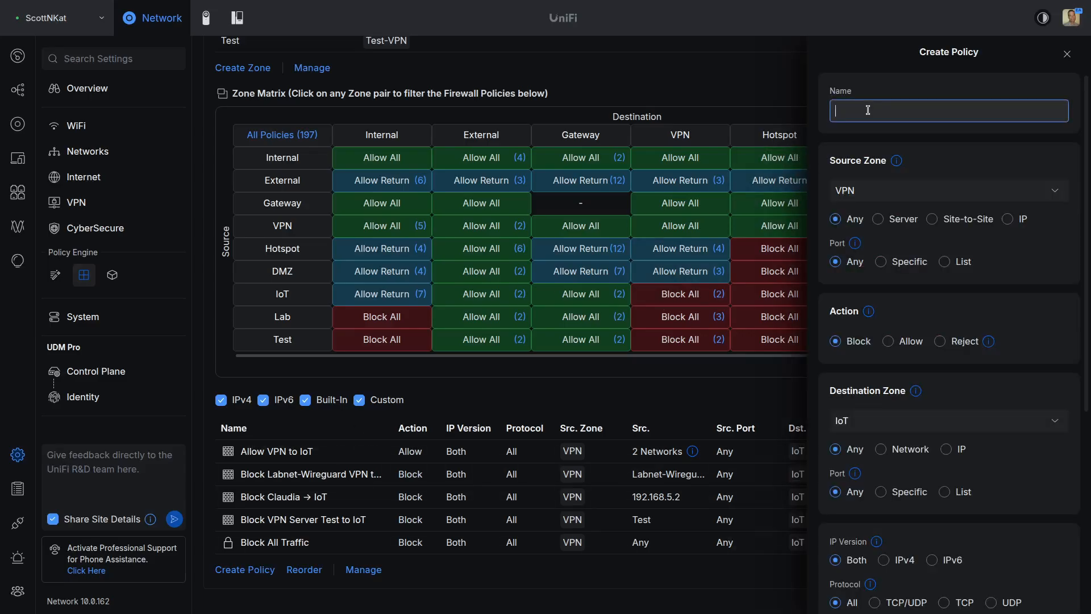
{"action": "type", "text": "Block Test VPO"}
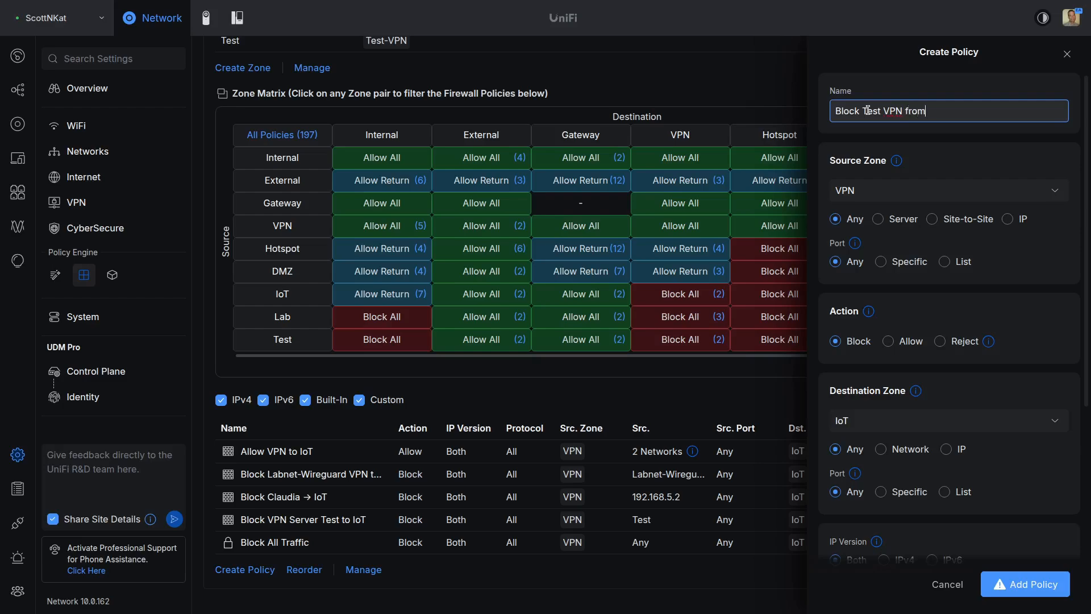
{"action": "type", "text": " from DMZ"}
{"action": "left_click", "coordinate": [880, 223]}
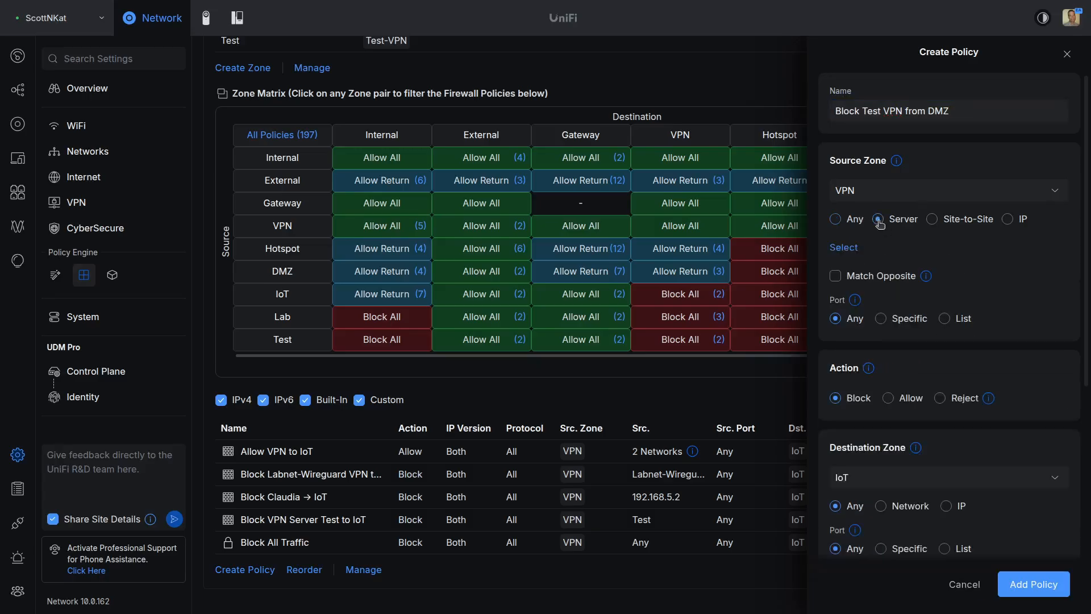
{"action": "left_click", "coordinate": [852, 251]}
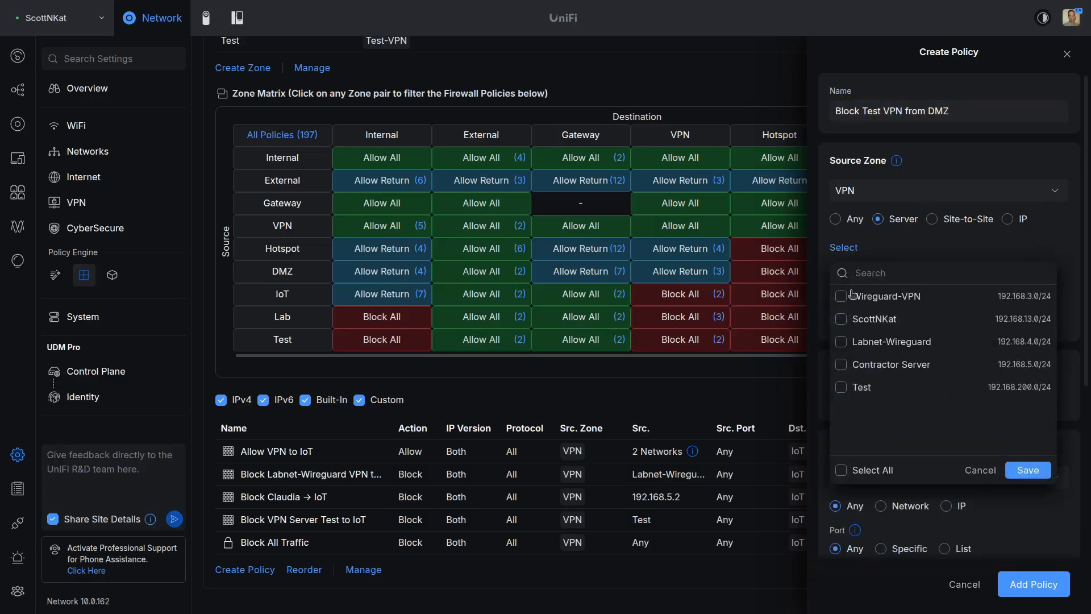
{"action": "left_click", "coordinate": [843, 390]}
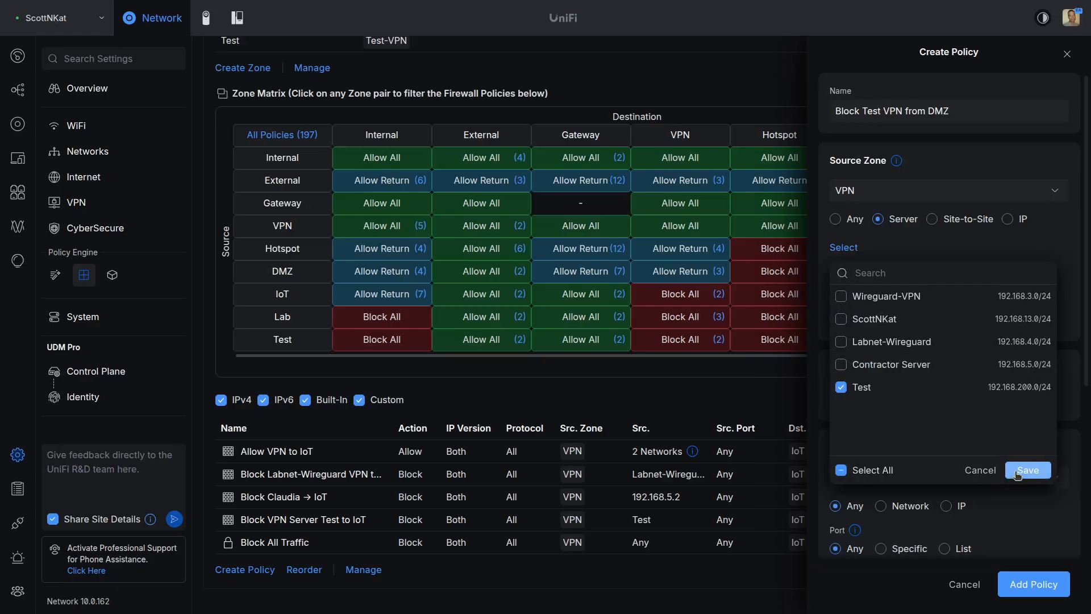
{"action": "left_click", "coordinate": [1024, 471]}
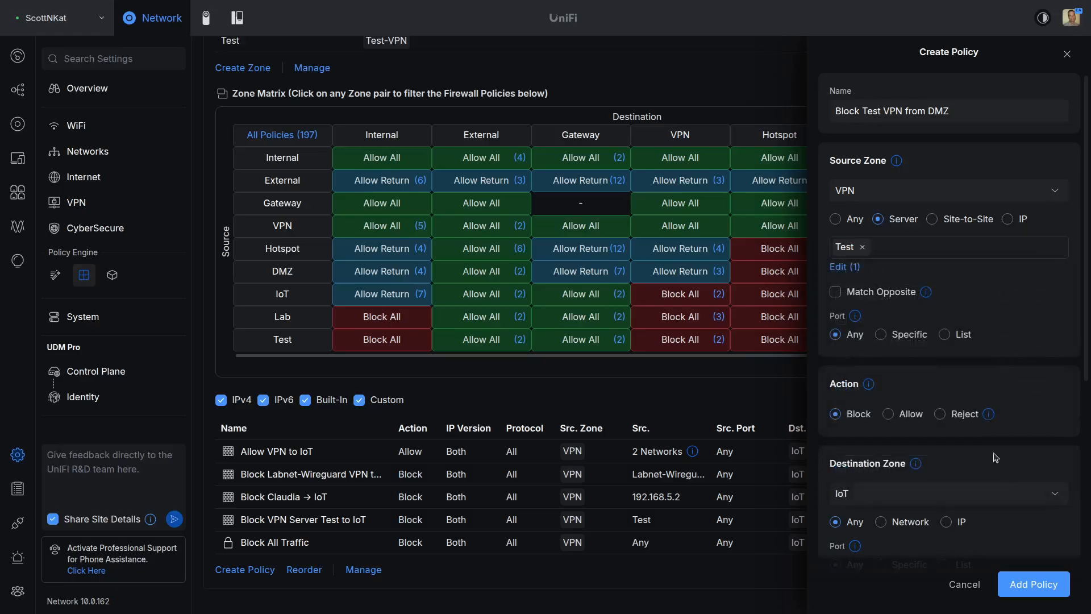
Step: Set the destination zone to DMZ, save the policy, and close its details
{"action": "left_click", "coordinate": [906, 490]}
{"action": "scroll", "coordinate": [902, 520], "scroll_direction": "down", "scroll_amount": 3}
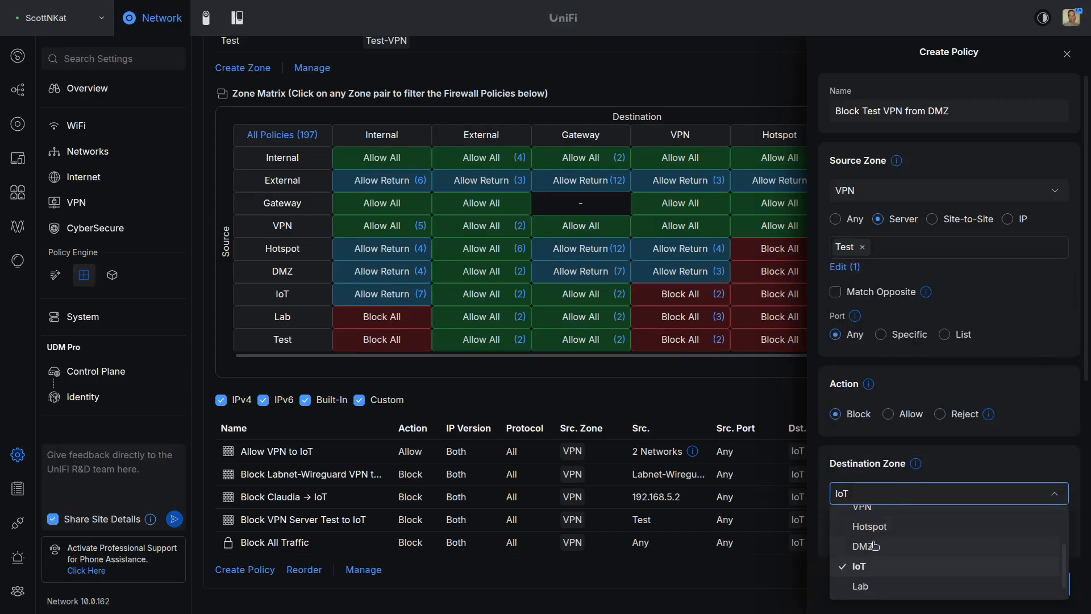
{"action": "left_click", "coordinate": [875, 548]}
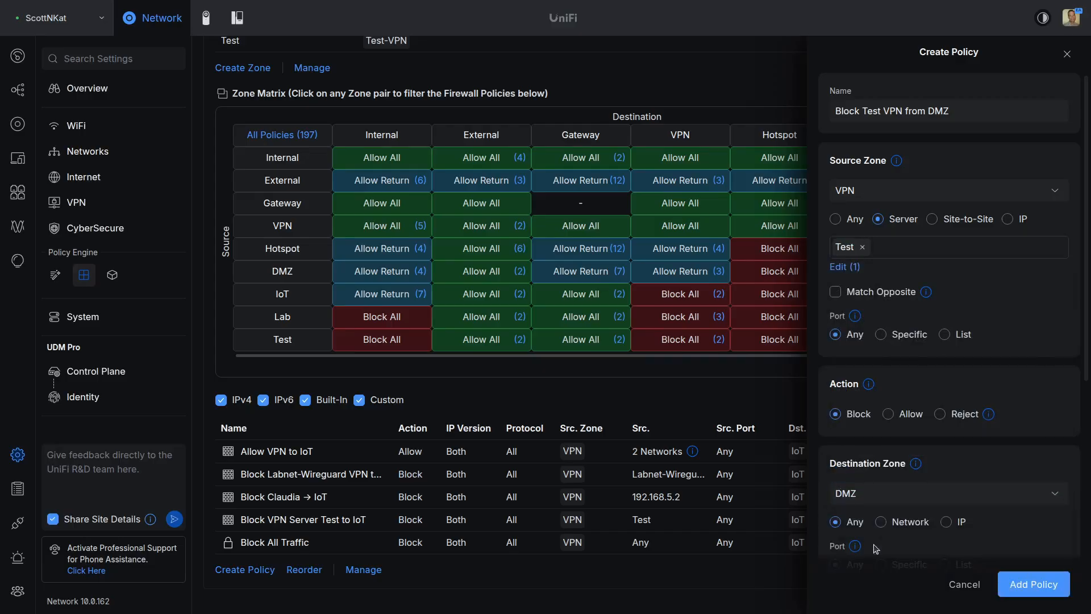
{"action": "left_click", "coordinate": [1044, 586]}
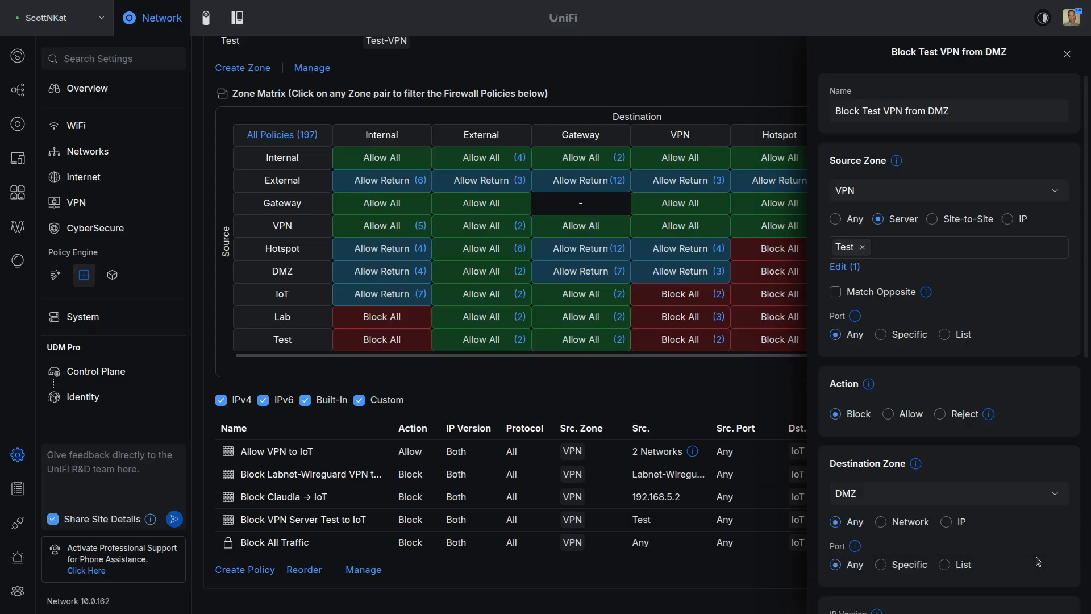
{"action": "left_click", "coordinate": [1068, 56]}
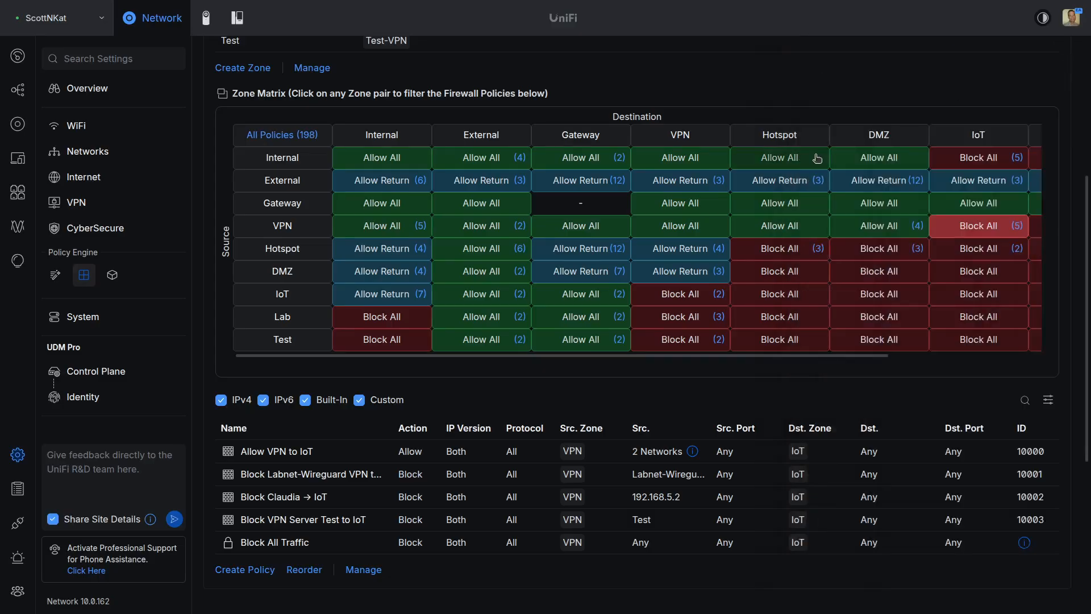
Step: Create a policy named 'Block Test VPN from Labnet' with the Test VPN server as source
{"action": "left_click", "coordinate": [245, 570]}
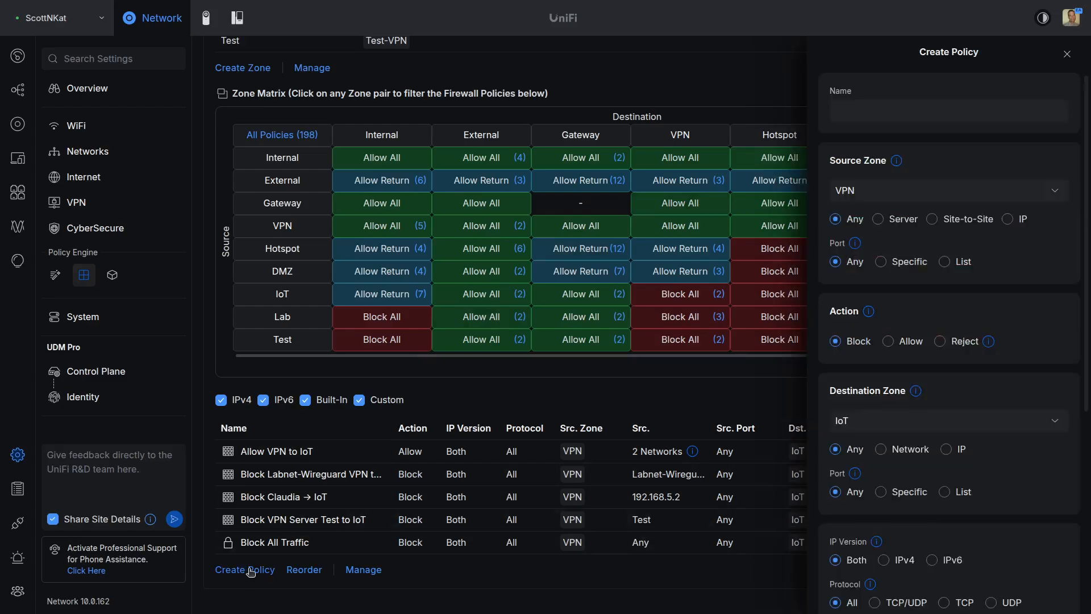
{"action": "left_click", "coordinate": [993, 110]}
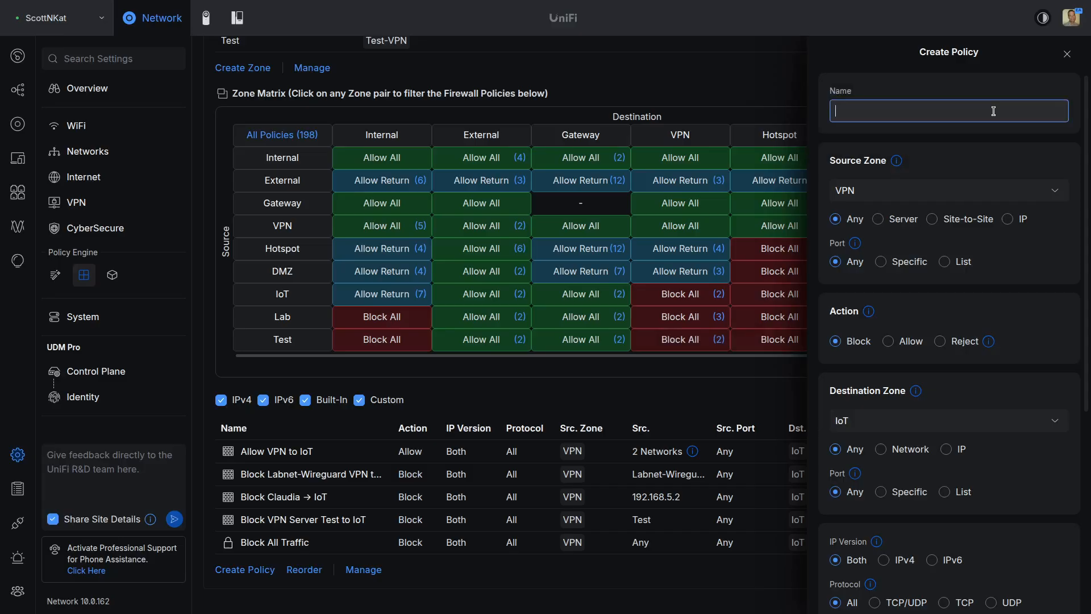
{"action": "type", "text": "Block Test VPN from Labnet"}
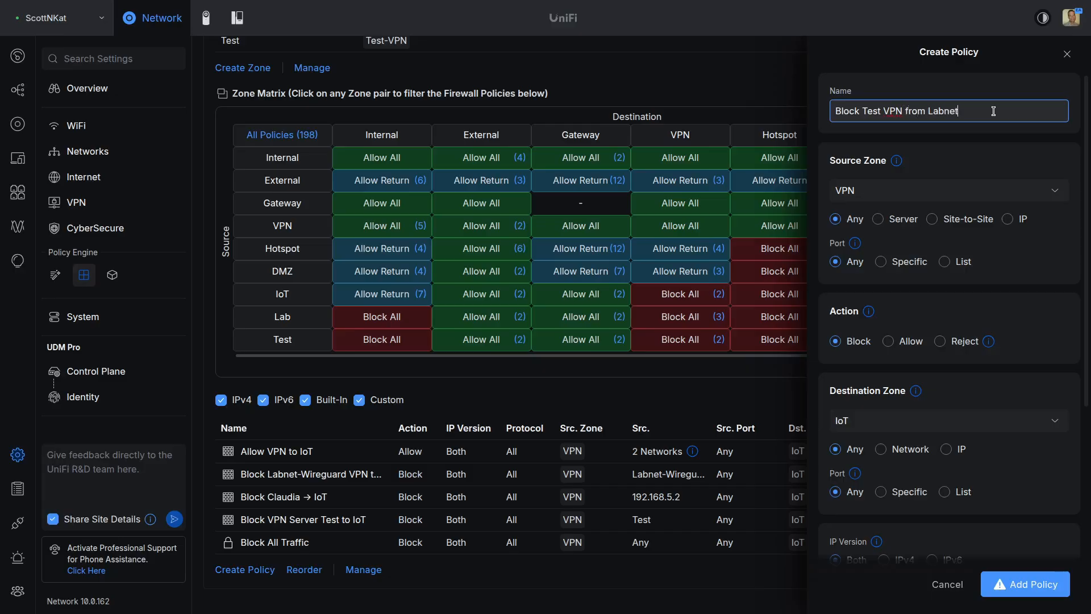
{"action": "left_click", "coordinate": [879, 219]}
{"action": "left_click", "coordinate": [850, 252]}
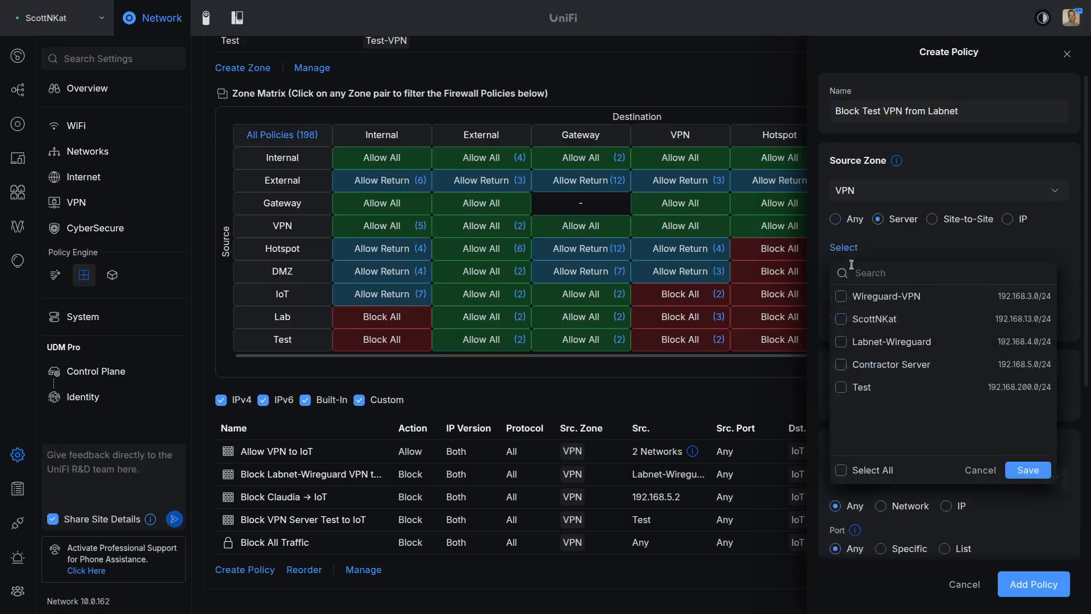
{"action": "left_click", "coordinate": [841, 388]}
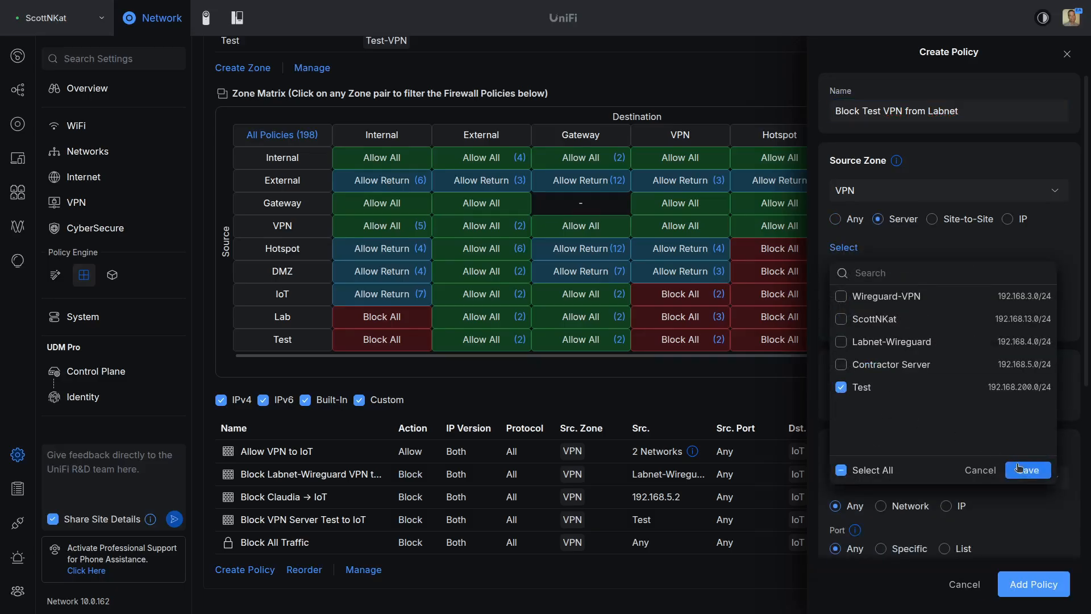
{"action": "left_click", "coordinate": [1018, 467]}
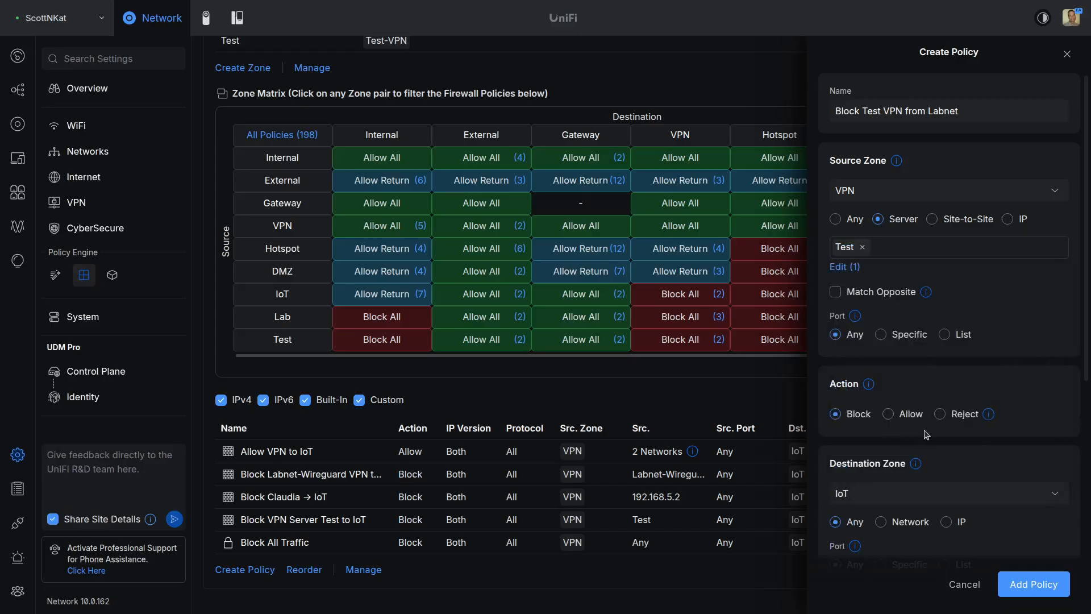
Step: Set the destination zone to Lab, save the policy, and close its details
{"action": "left_click", "coordinate": [962, 497]}
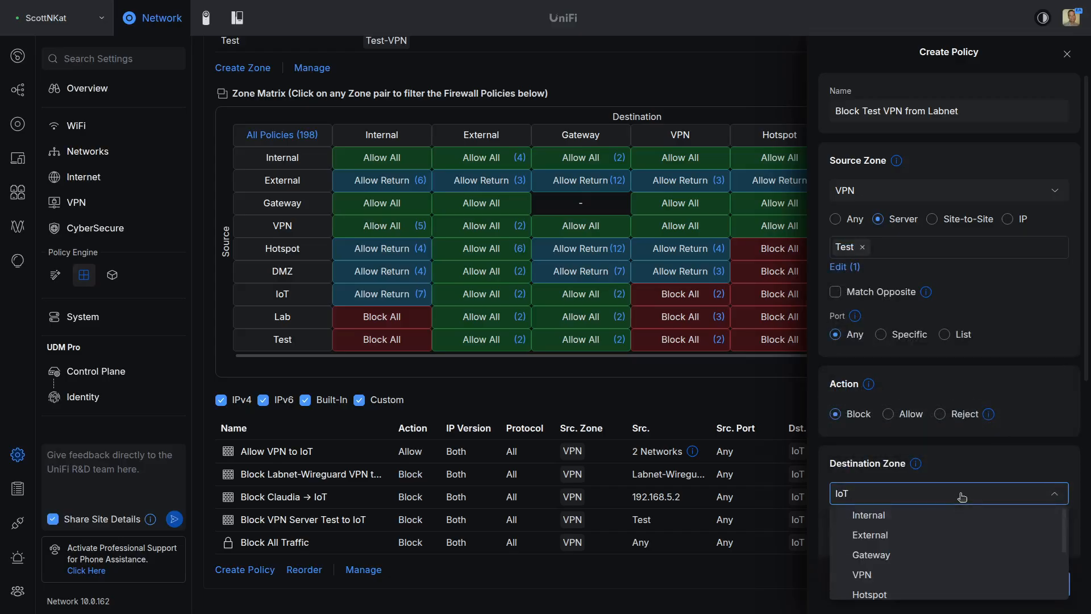
{"action": "scroll", "coordinate": [963, 510], "scroll_direction": "down", "scroll_amount": 3}
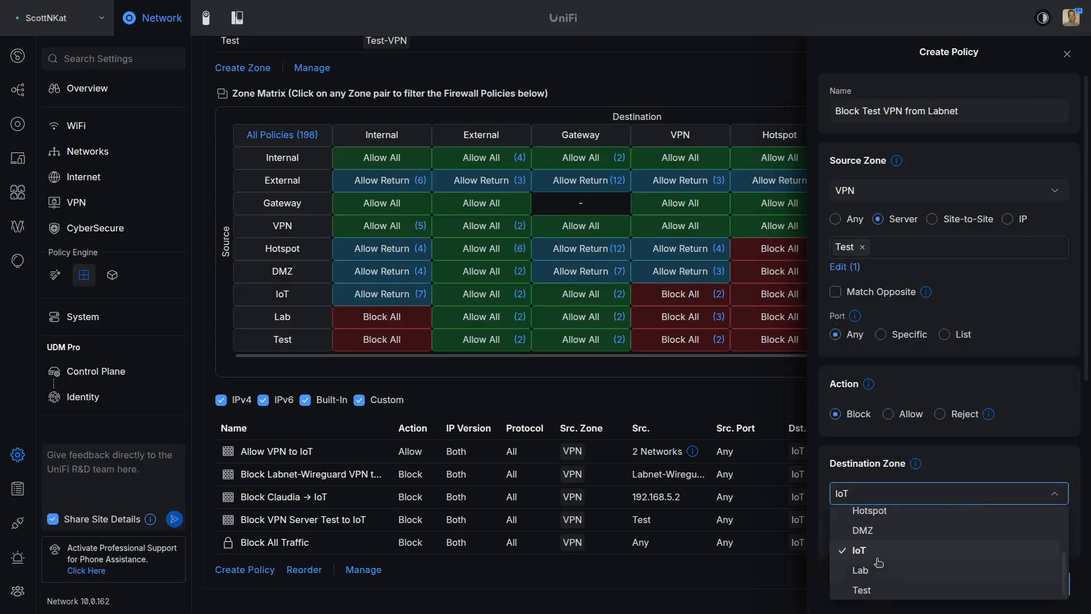
{"action": "left_click", "coordinate": [862, 571]}
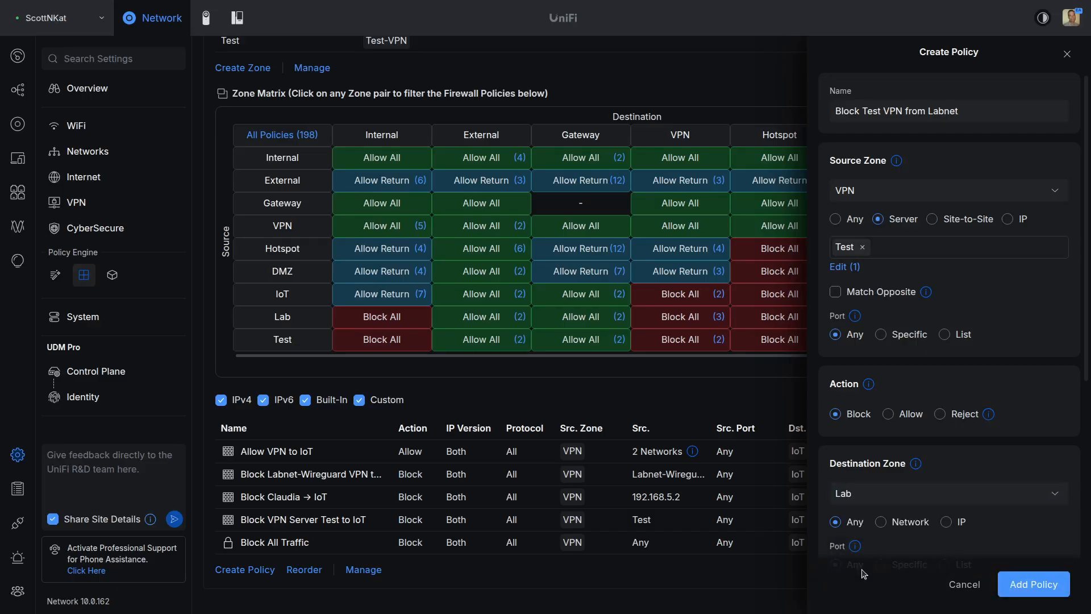
{"action": "left_click", "coordinate": [1018, 591]}
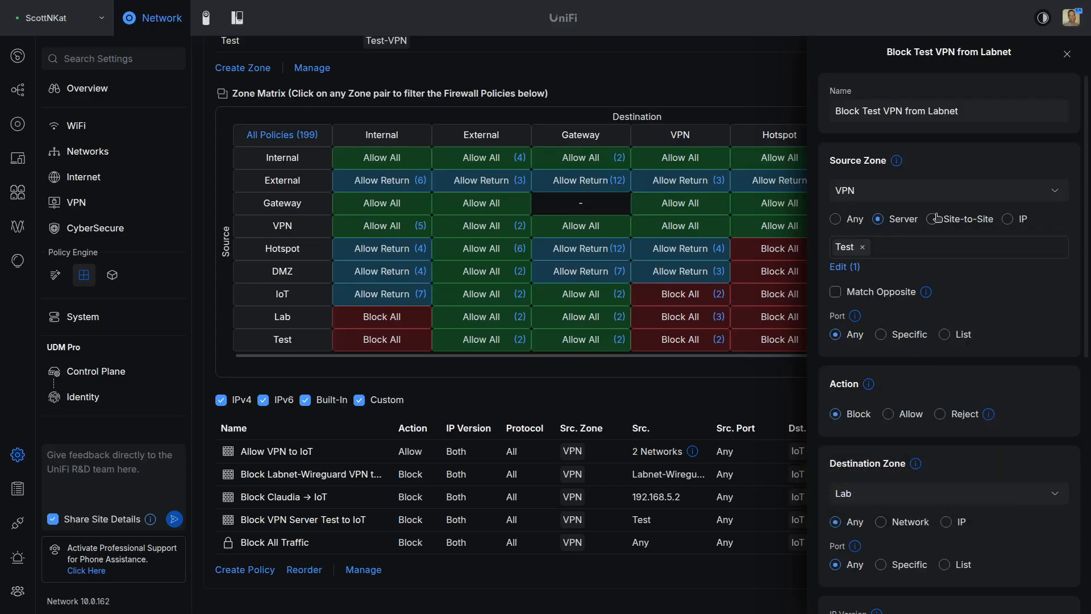
{"action": "left_click", "coordinate": [1076, 55]}
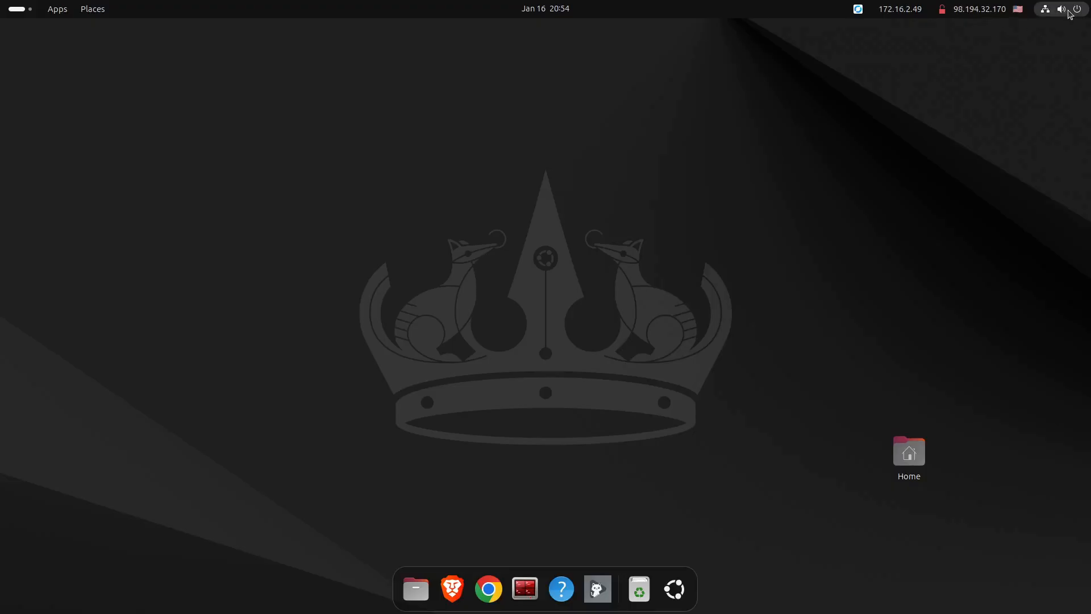
Step: Open Settings to the Network page and begin adding a new VPN connection
{"action": "left_click", "coordinate": [1071, 14]}
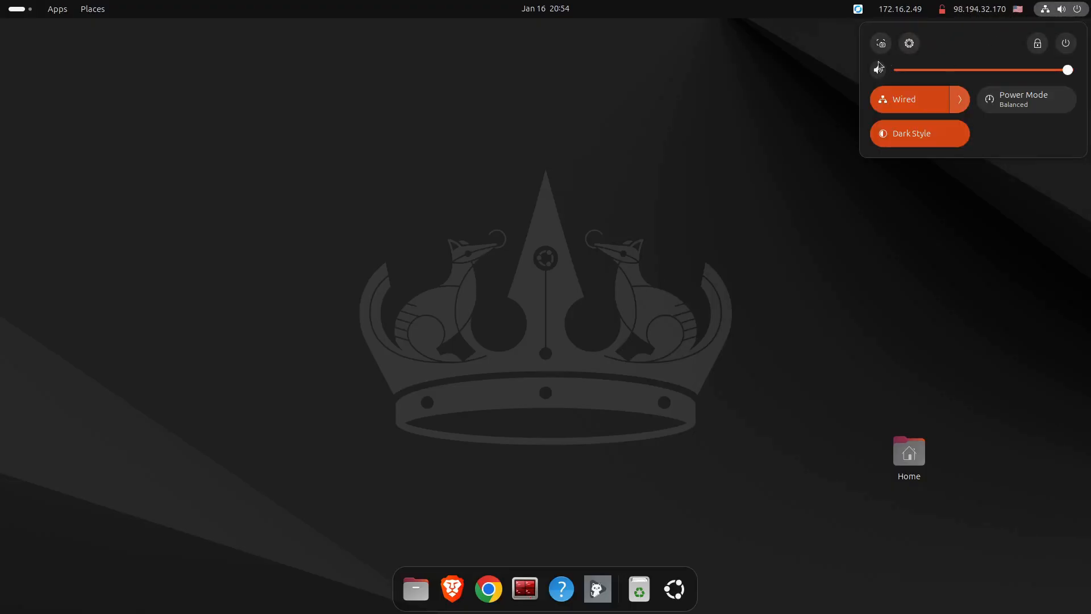
{"action": "left_click", "coordinate": [910, 50]}
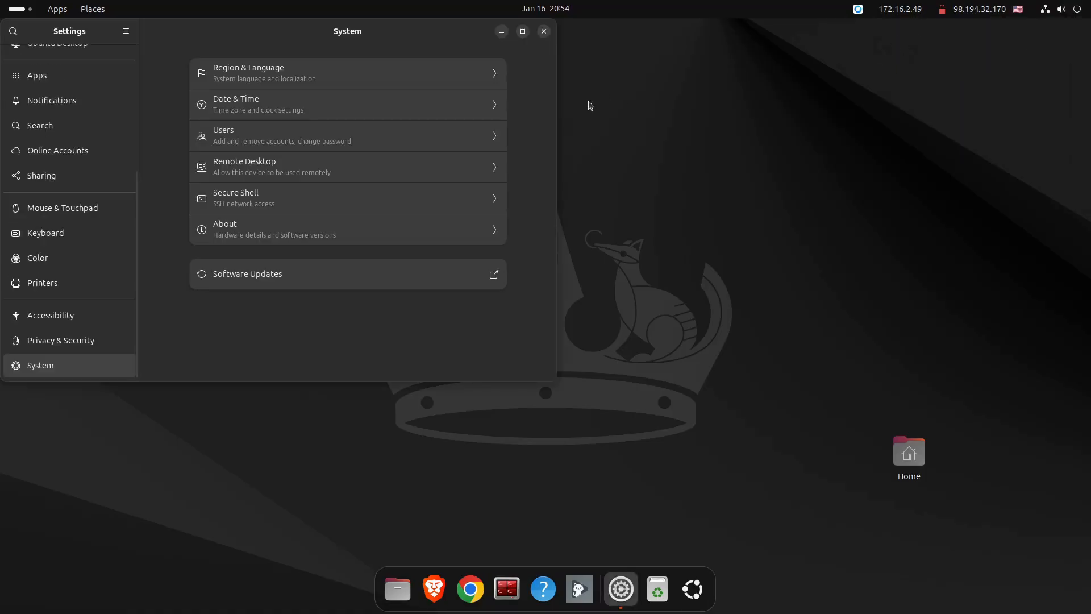
{"action": "left_click_drag", "start_coordinate": [406, 35], "coordinate": [596, 128]}
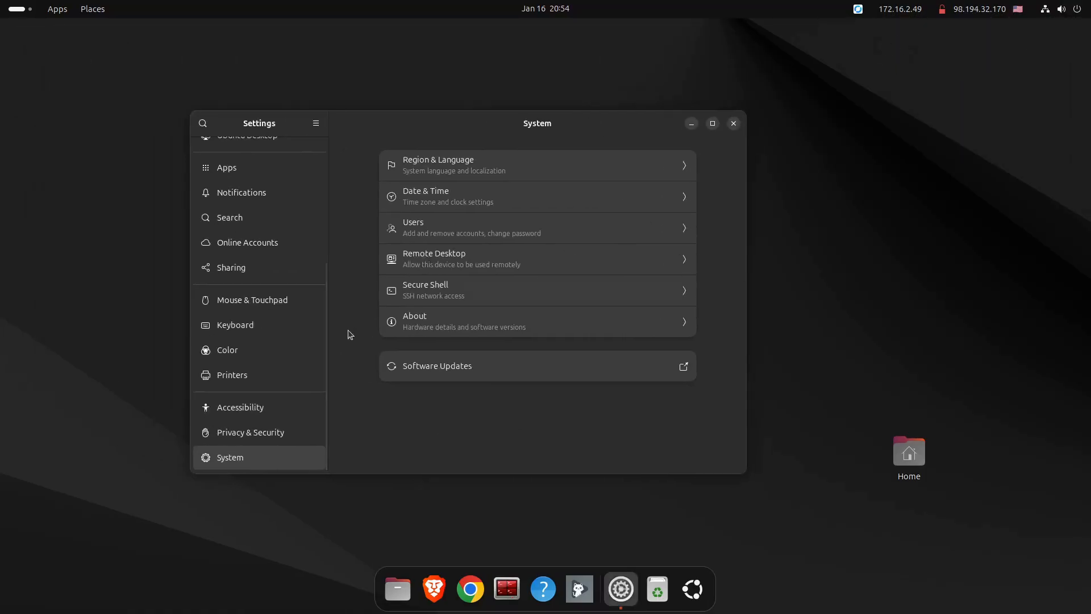
{"action": "scroll", "coordinate": [271, 356], "scroll_direction": "up", "scroll_amount": 7}
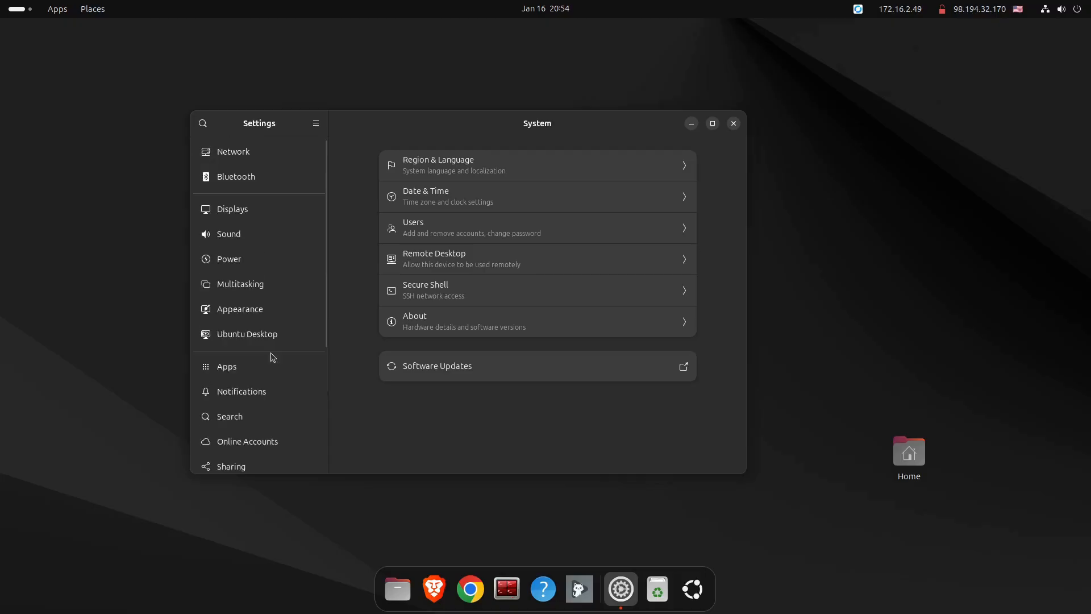
{"action": "left_click", "coordinate": [246, 156]}
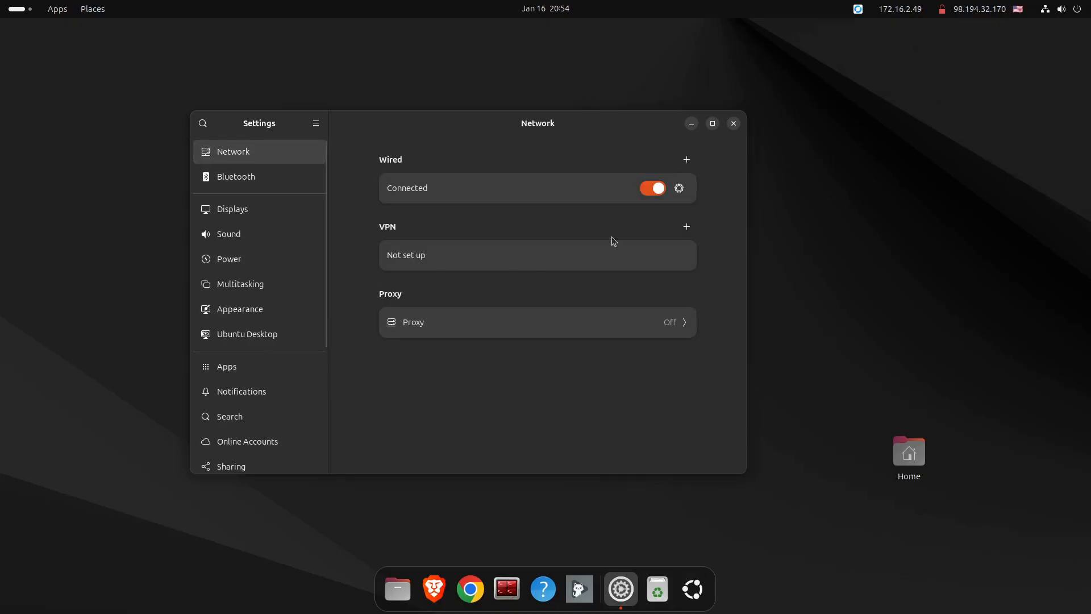
{"action": "left_click", "coordinate": [687, 227]}
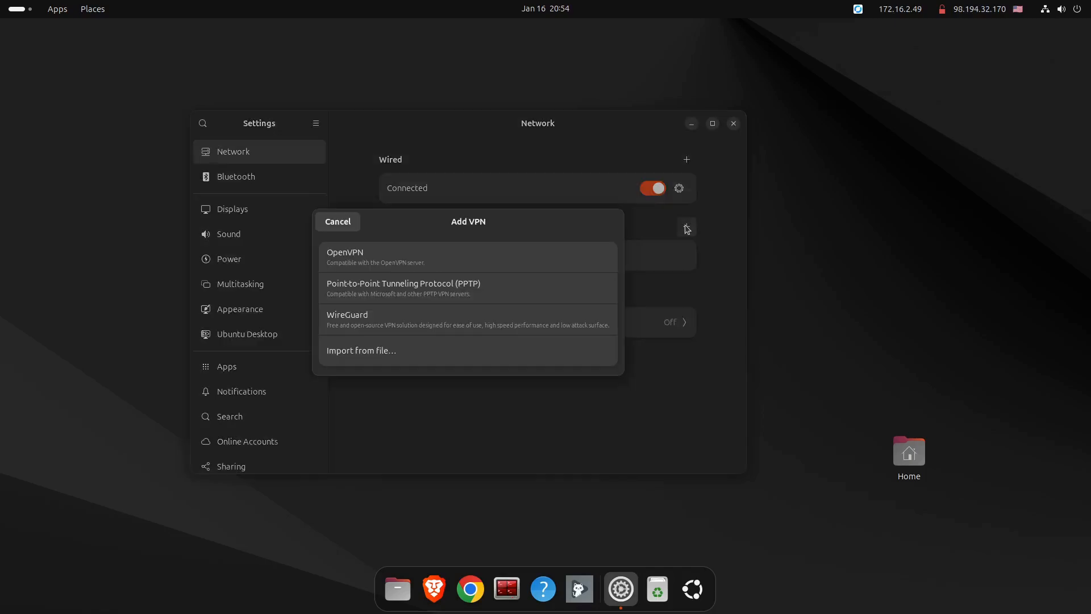
{"action": "left_click", "coordinate": [368, 352]}
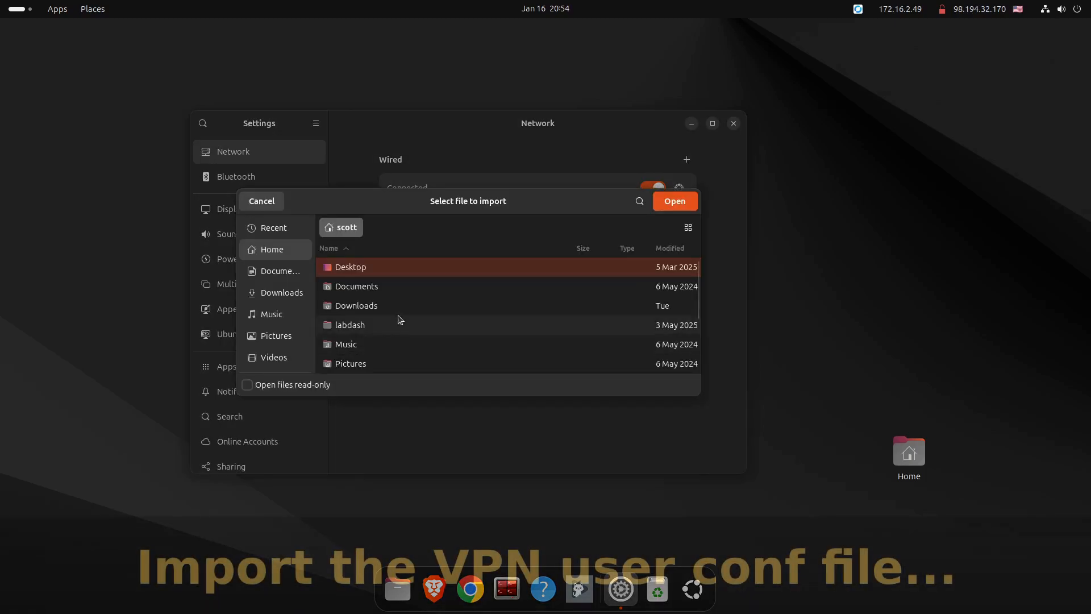
{"action": "scroll", "coordinate": [404, 305], "scroll_direction": "down", "scroll_amount": 5}
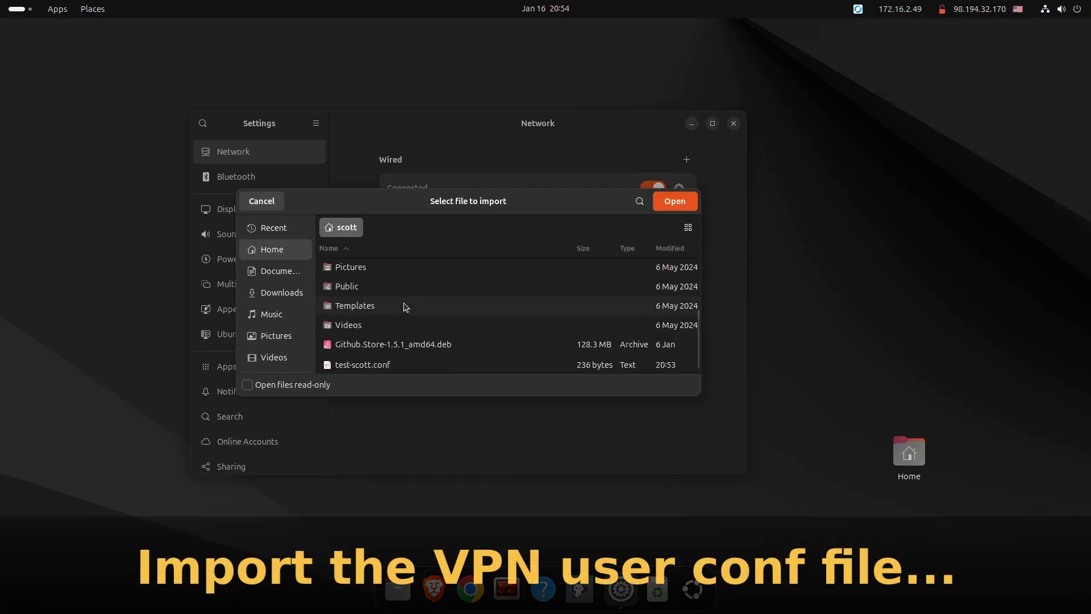
{"action": "left_click", "coordinate": [353, 367]}
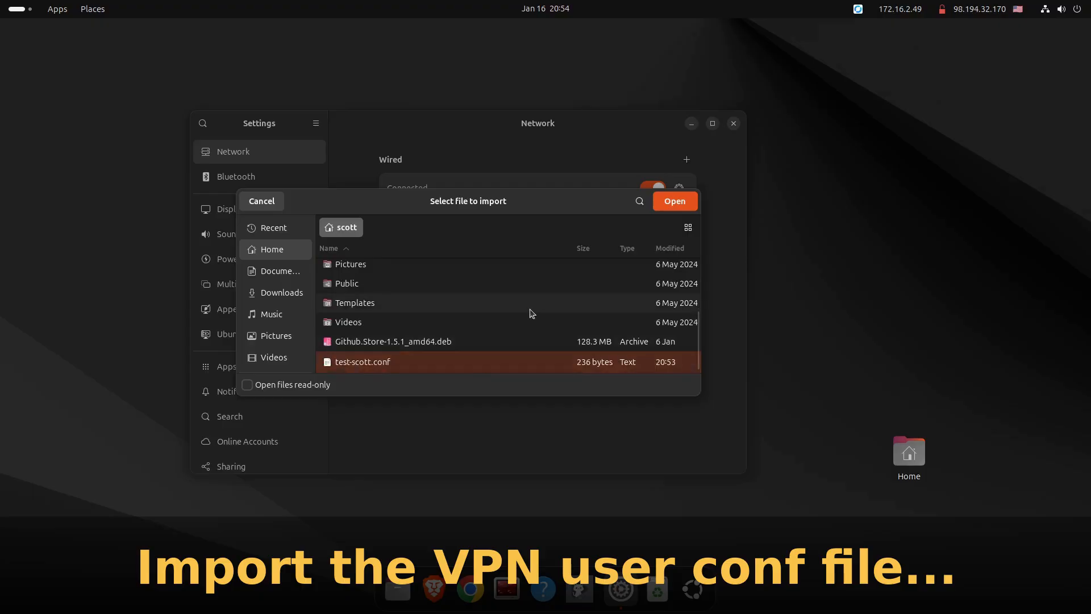
{"action": "left_click", "coordinate": [672, 203]}
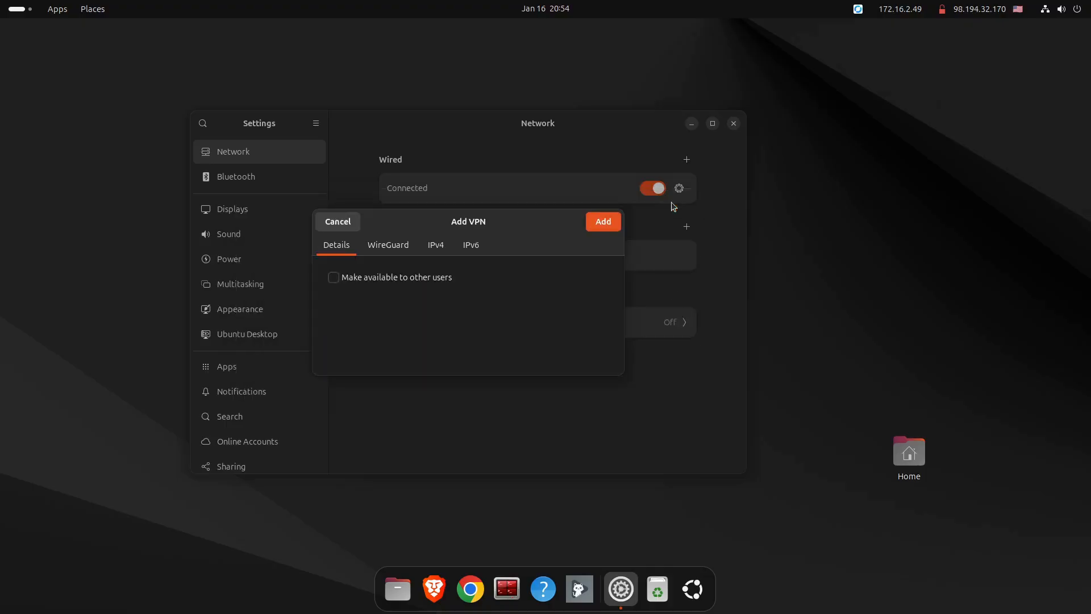
{"action": "left_click", "coordinate": [595, 223]}
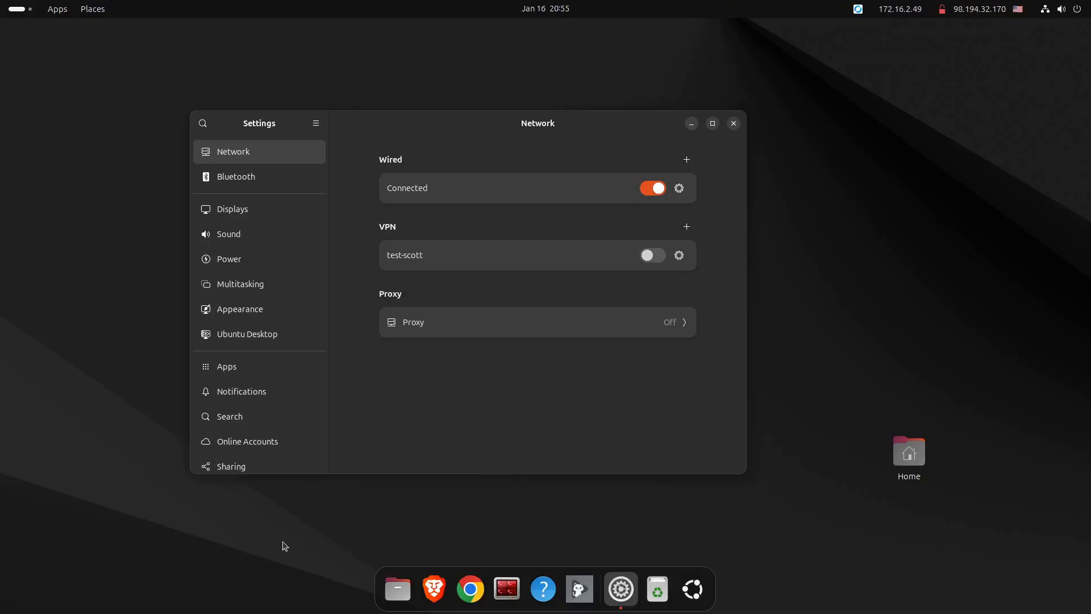
Step: Ping 172.16.0.100 in a terminal, suspend it with Ctrl+Z, and minimize the terminal
{"action": "left_click", "coordinate": [511, 589]}
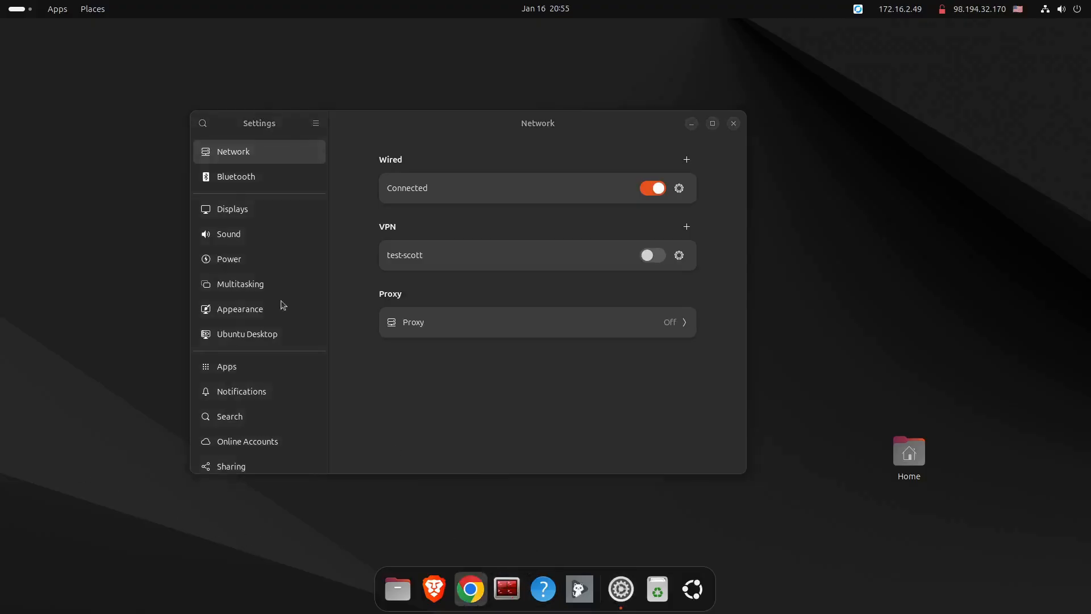
{"action": "left_click_drag", "start_coordinate": [183, 31], "coordinate": [236, 36]}
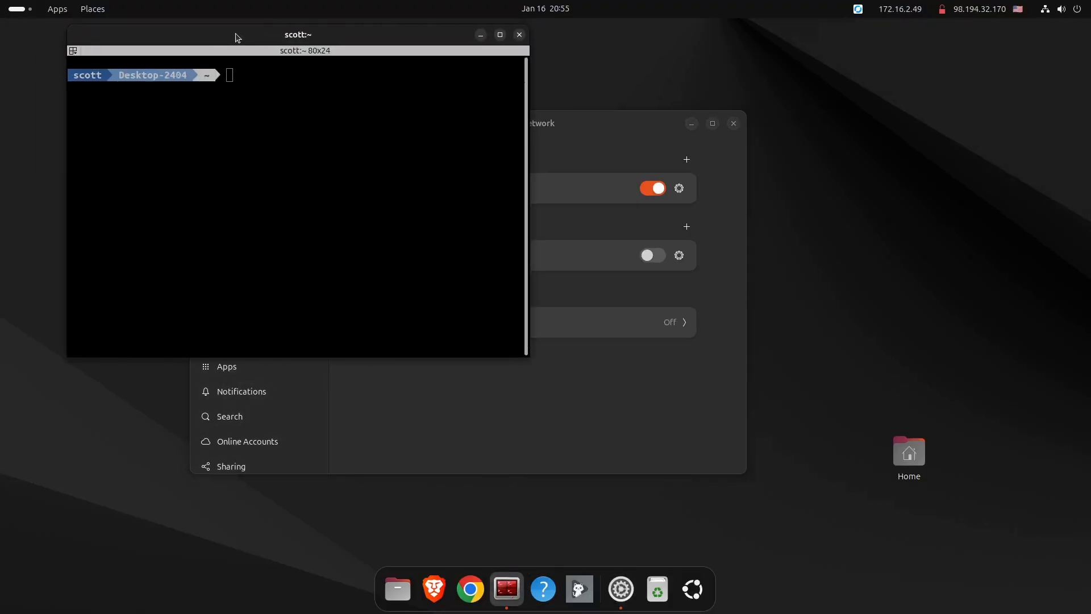
{"action": "type", "text": "pi"}
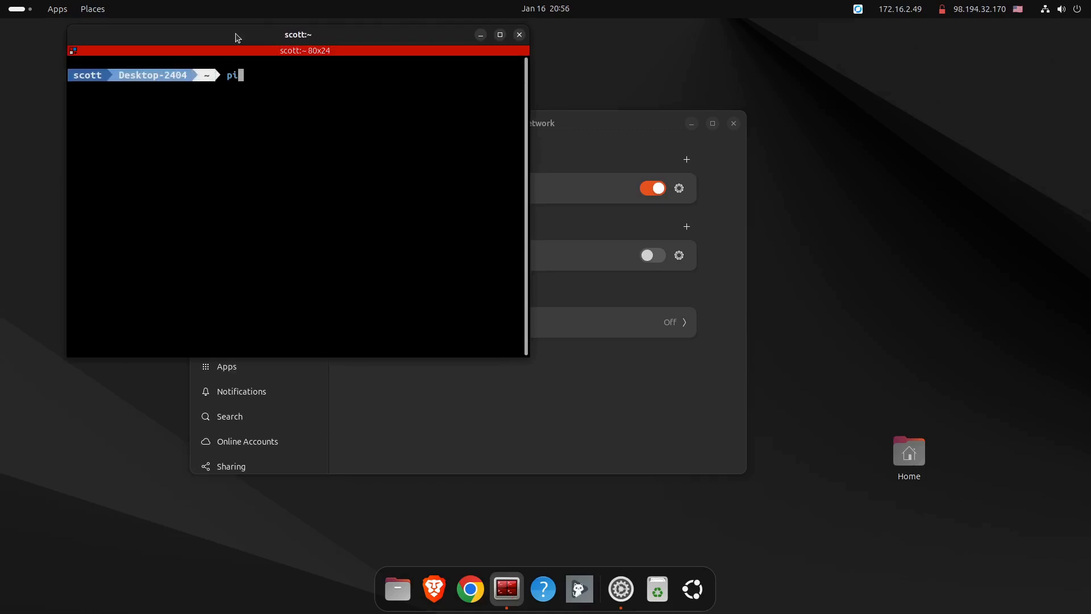
{"action": "type", "text": "ng 172.16.0.100"}
{"action": "key", "text": "Return"}
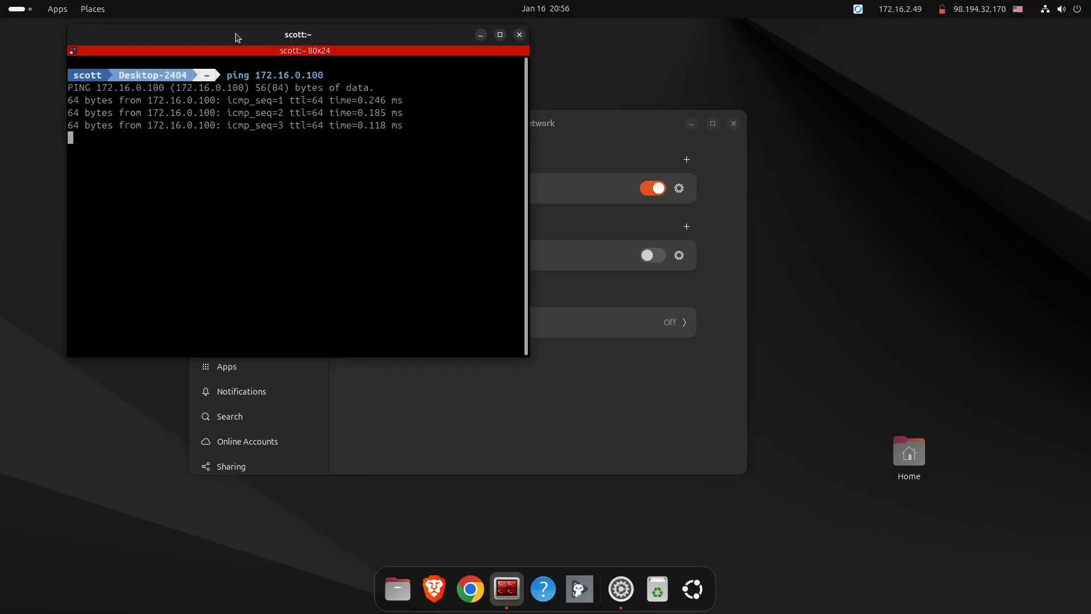
{"action": "key", "text": "ctrl+z"}
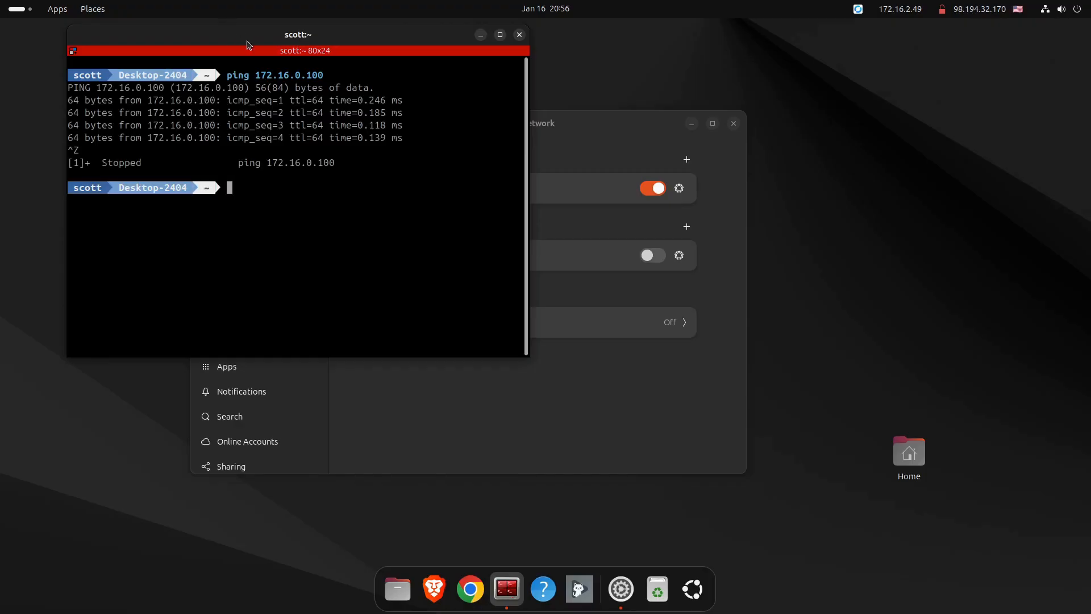
{"action": "left_click", "coordinate": [481, 34]}
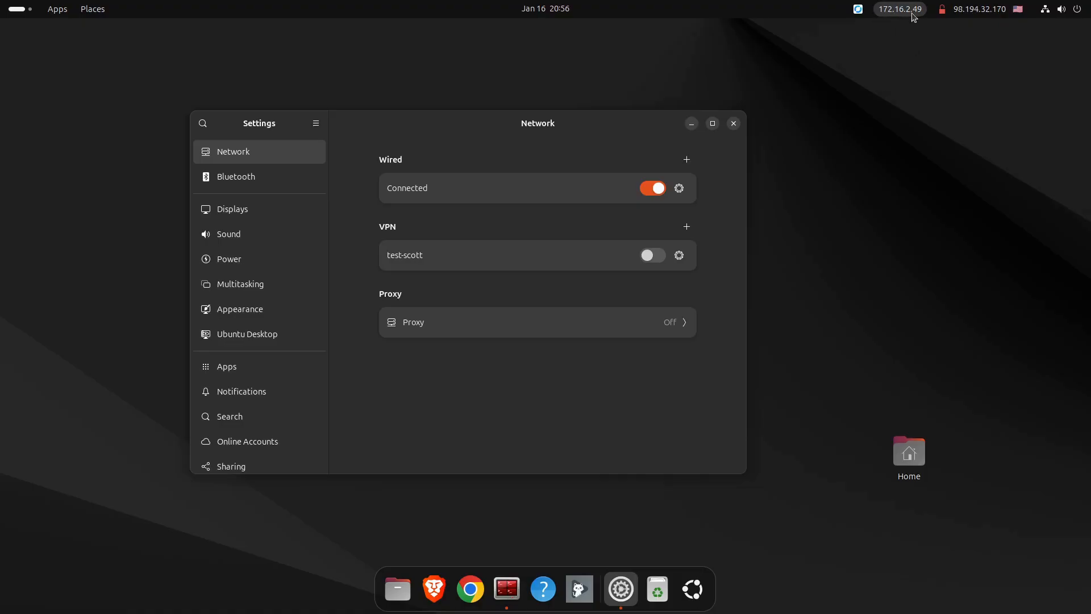
Step: Switch on the test-scott VPN toggle on the Network page
{"action": "left_click", "coordinate": [661, 257]}
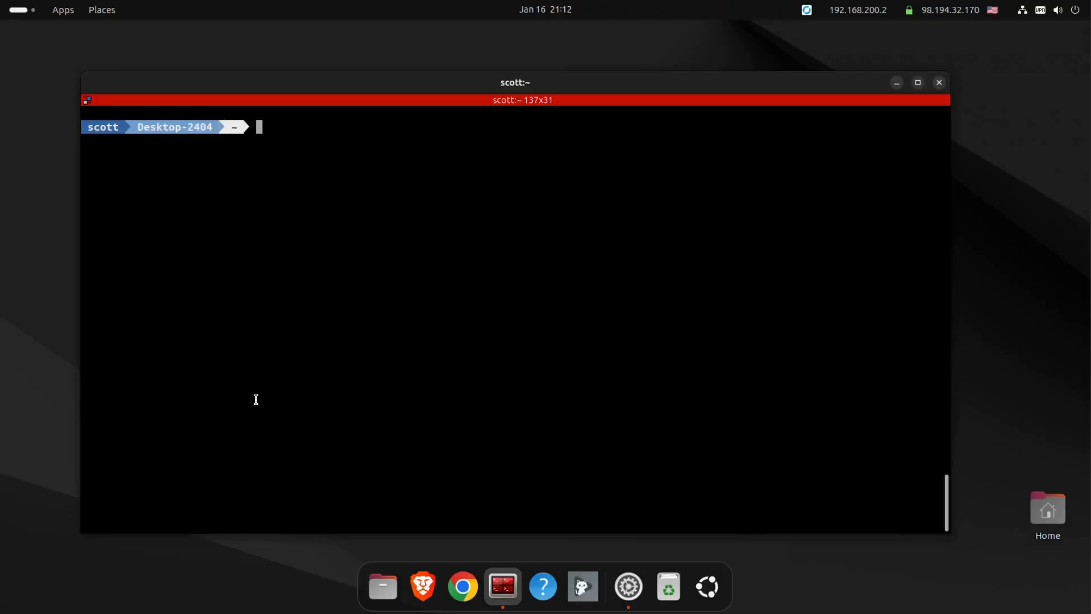
Step: Log into the test server 192.168.100.182 over SSH and list its network interfaces with ifconfig
{"action": "type", "text": "ssh 192.168.100.182"}
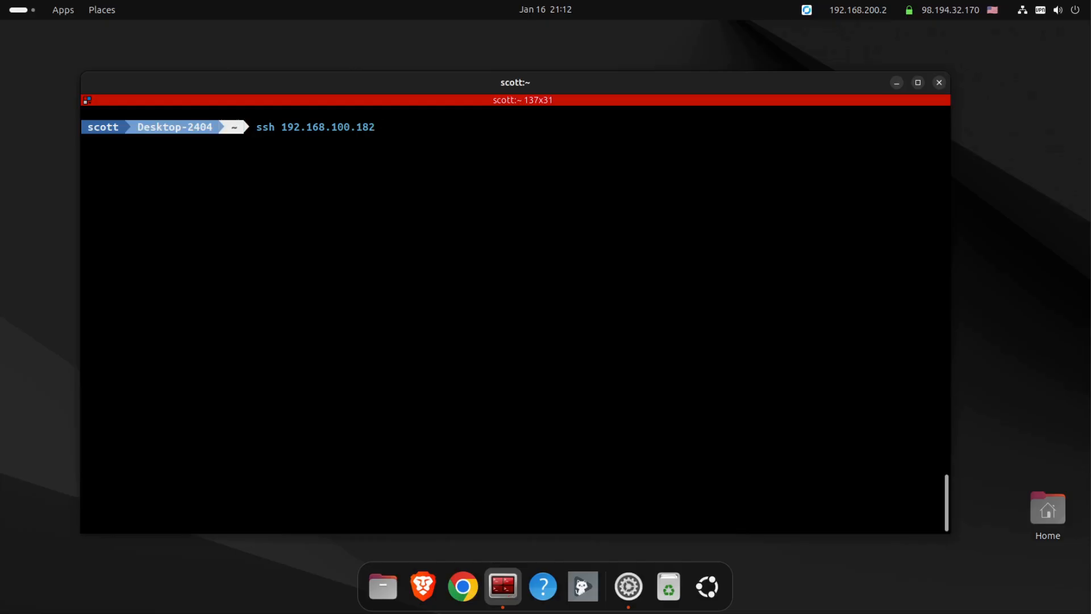
{"action": "key", "text": "Return"}
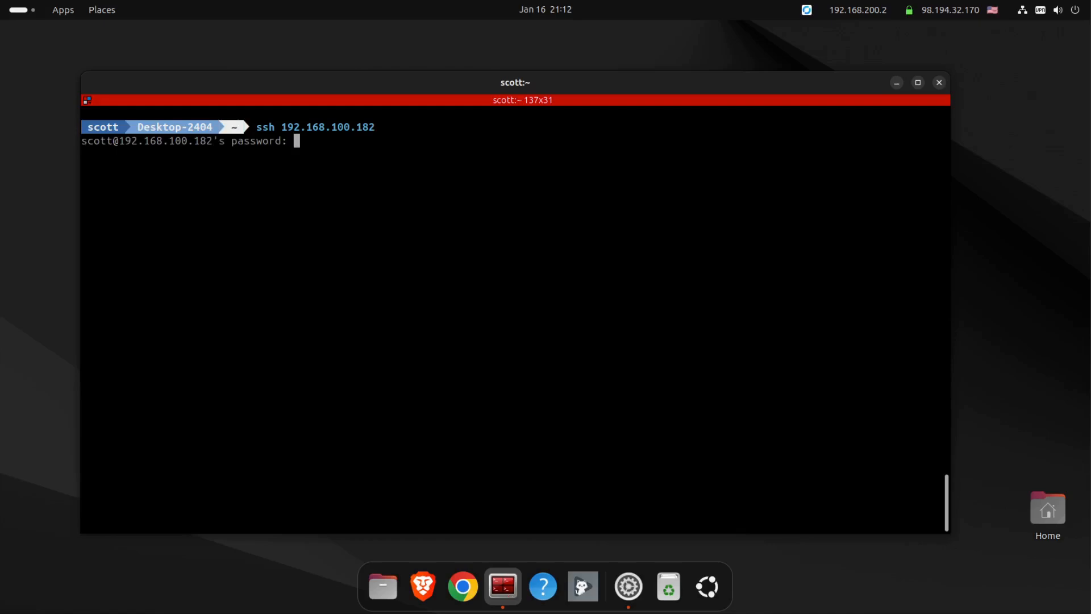
{"action": "key", "text": "Return"}
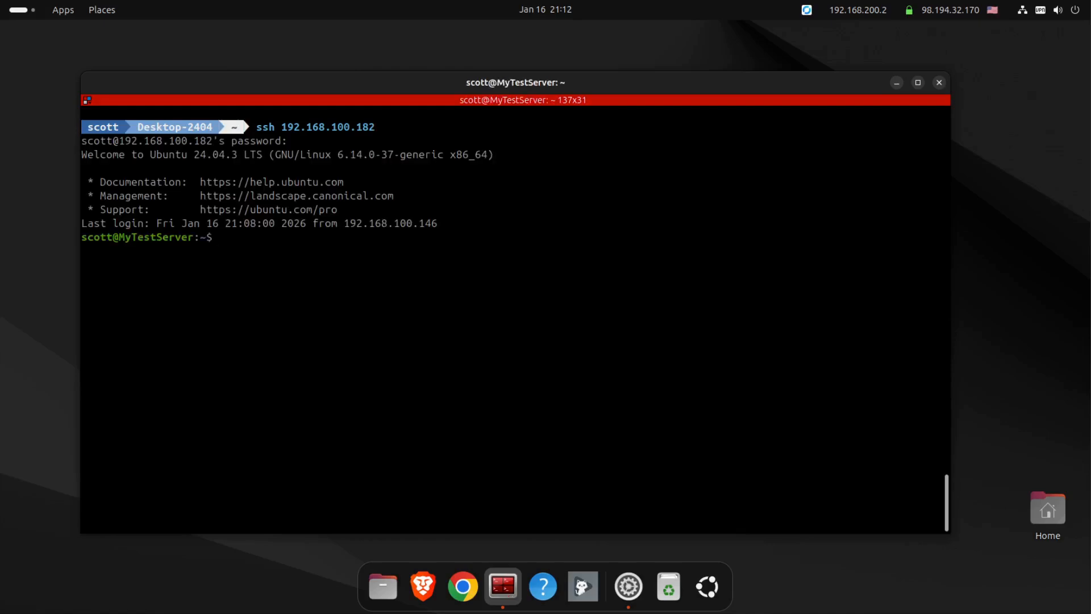
{"action": "type", "text": "ifconfig"}
{"action": "key", "text": "Return"}
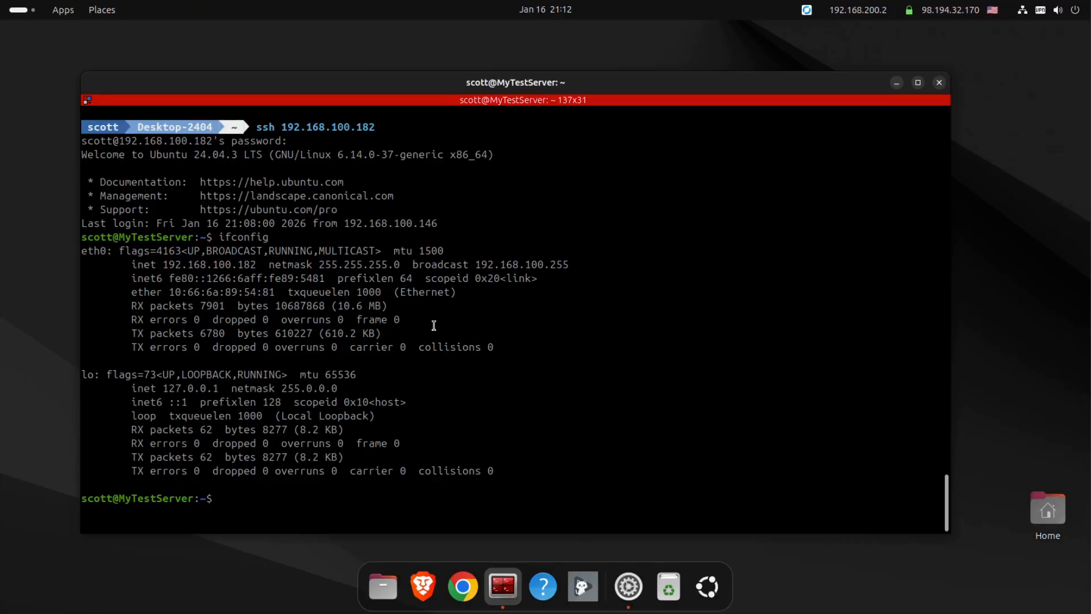
Step: Ping the gateway 192.168.100.1 from the test server, then exit the session
{"action": "key", "text": "ctrl+l"}
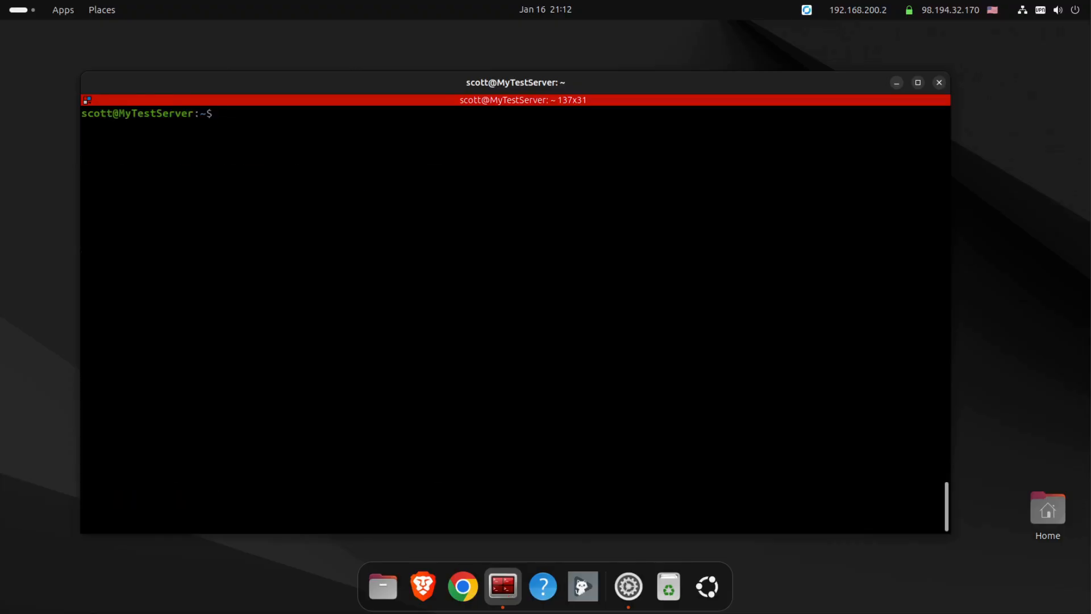
{"action": "type", "text": "ping 192.168.100.1"}
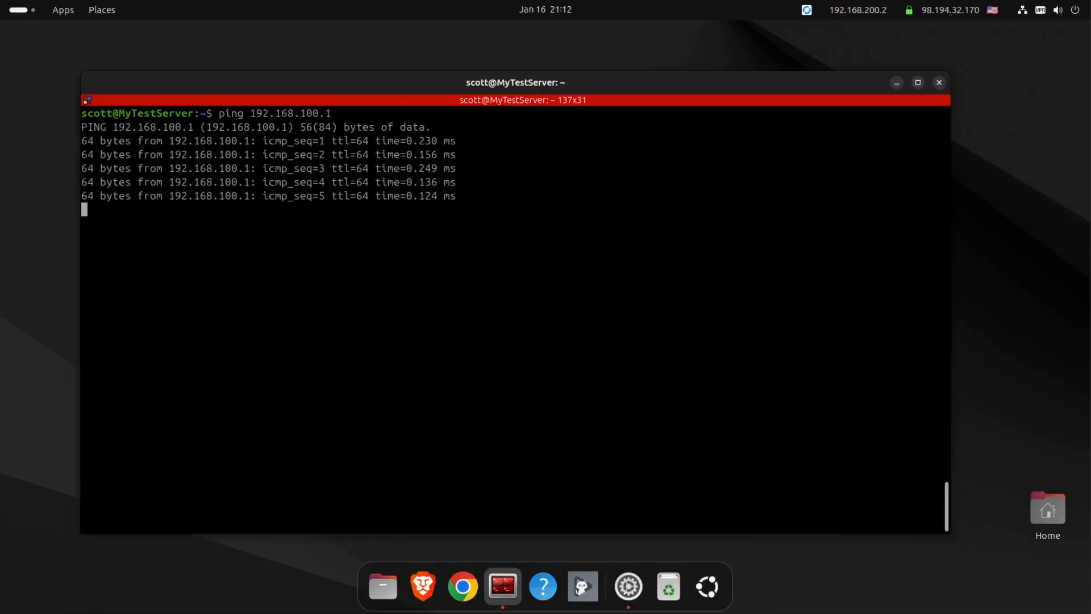
{"action": "key", "text": "ctrl+z"}
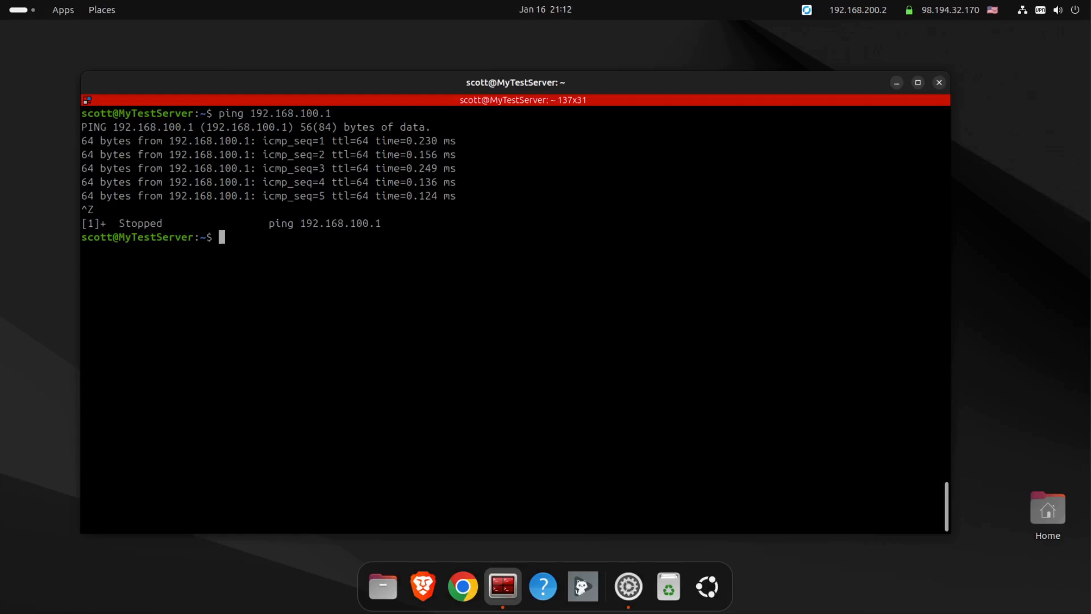
{"action": "key", "text": "Up"}
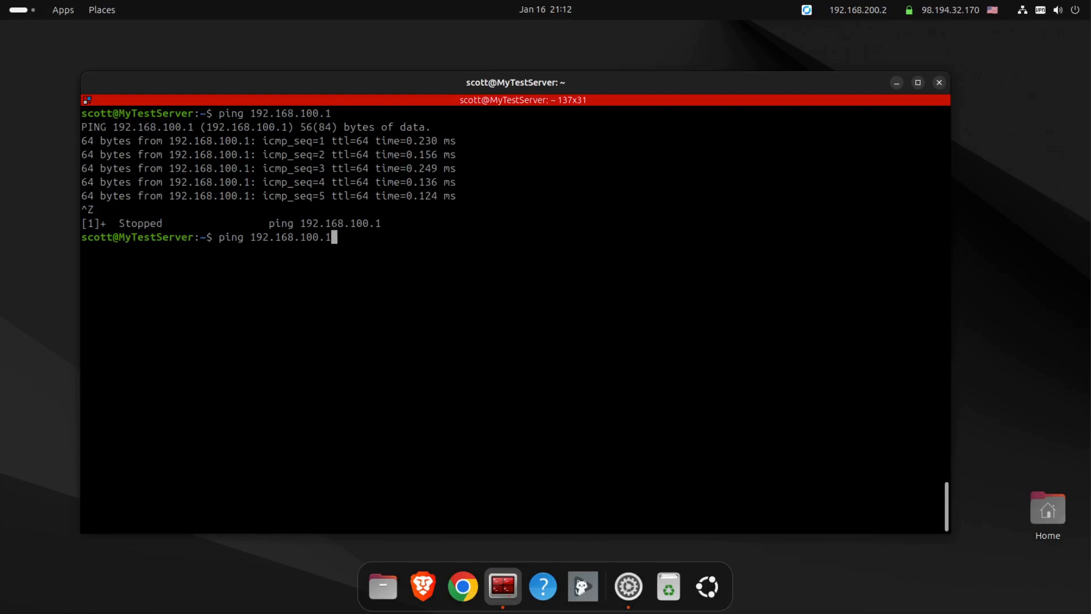
{"action": "key", "text": "BackSpace"}
{"action": "key", "text": "BackSpace"}
{"action": "key", "text": "BackSpace"}
{"action": "key", "text": "BackSpace"}
{"action": "key", "text": "BackSpace"}
{"action": "key", "text": "BackSpace"}
{"action": "key", "text": "BackSpace"}
{"action": "key", "text": "BackSpace"}
{"action": "key", "text": "BackSpace"}
{"action": "key", "text": "BackSpace"}
{"action": "key", "text": "BackSpace"}
{"action": "key", "text": "BackSpace"}
{"action": "key", "text": "BackSpace"}
{"action": "key", "text": "BackSpace"}
{"action": "key", "text": "BackSpace"}
{"action": "key", "text": "BackSpace"}
{"action": "key", "text": "BackSpace"}
{"action": "key", "text": "BackSpace"}
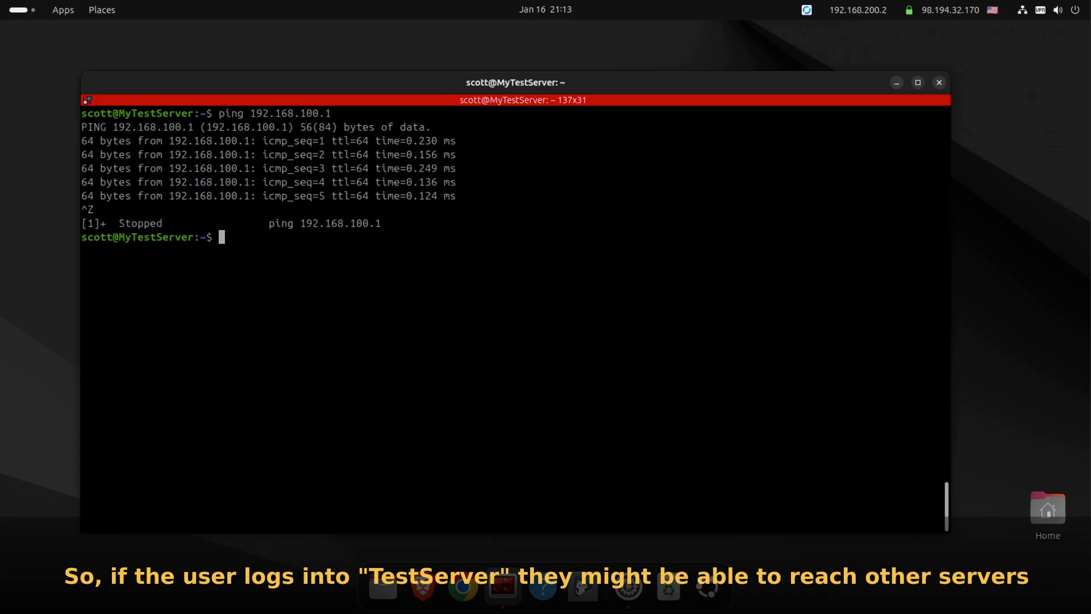
{"action": "type", "text": "exit"}
{"action": "key", "text": "Return"}
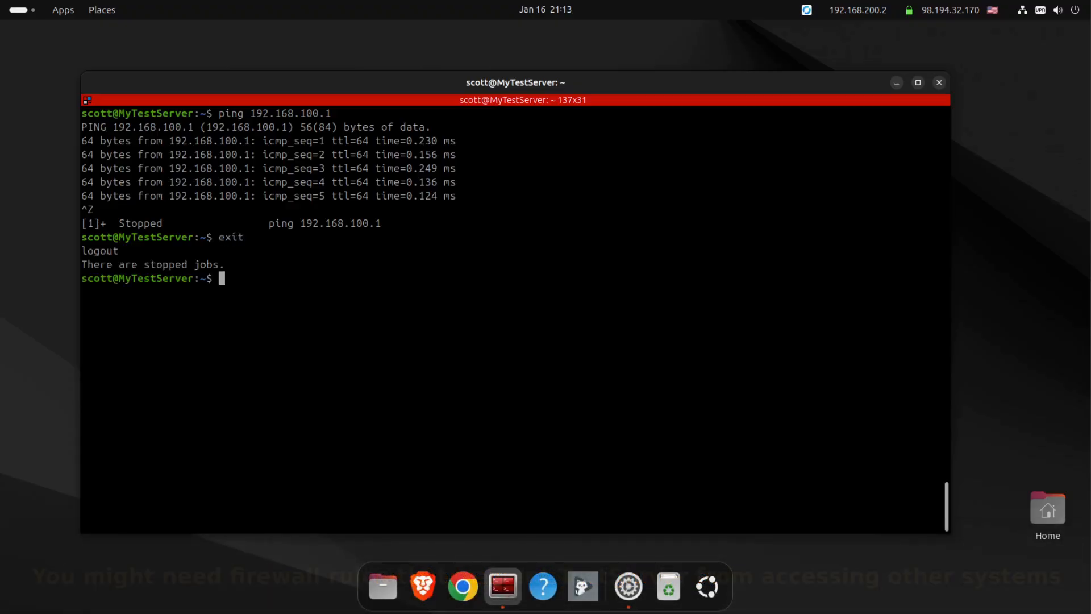
Step: Close the SSH session and ping 172.16.0.100, which gets no replies
{"action": "type", "text": "exit"}
{"action": "key", "text": "Return"}
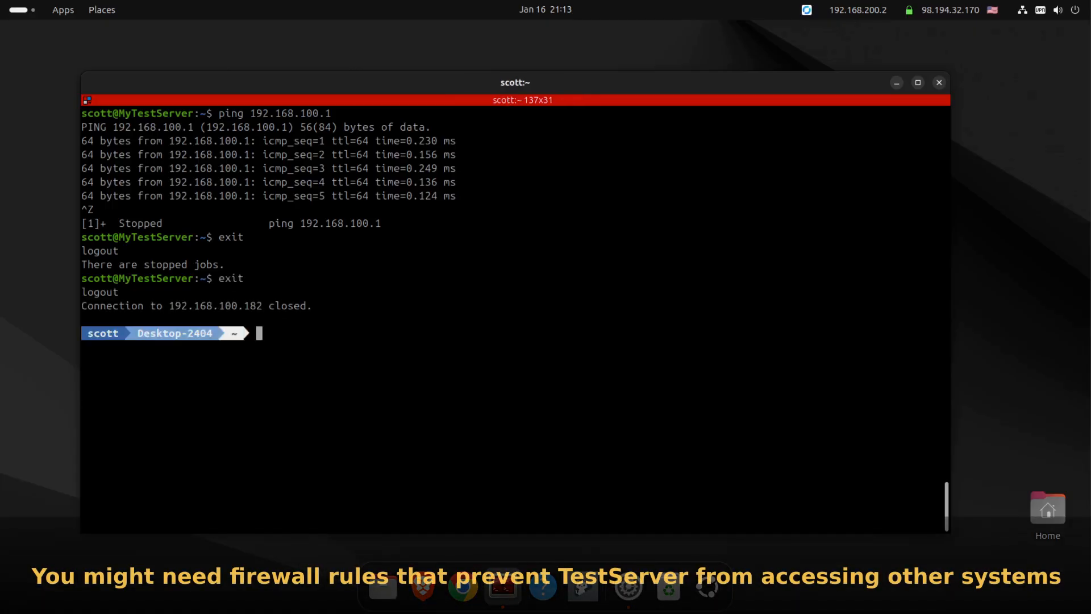
{"action": "key", "text": "ctrl+l"}
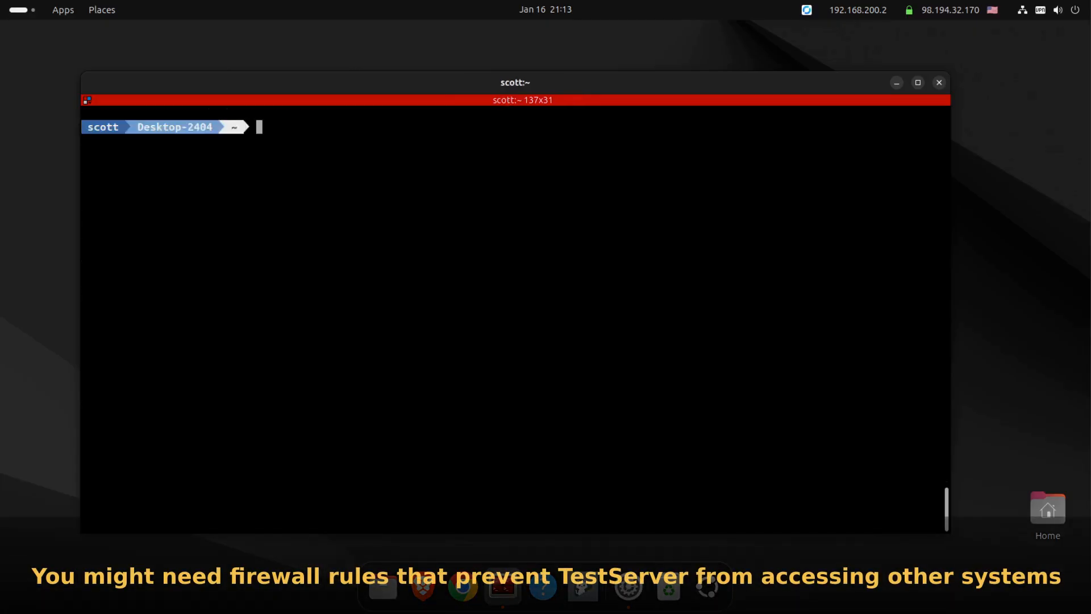
{"action": "type", "text": "pin"}
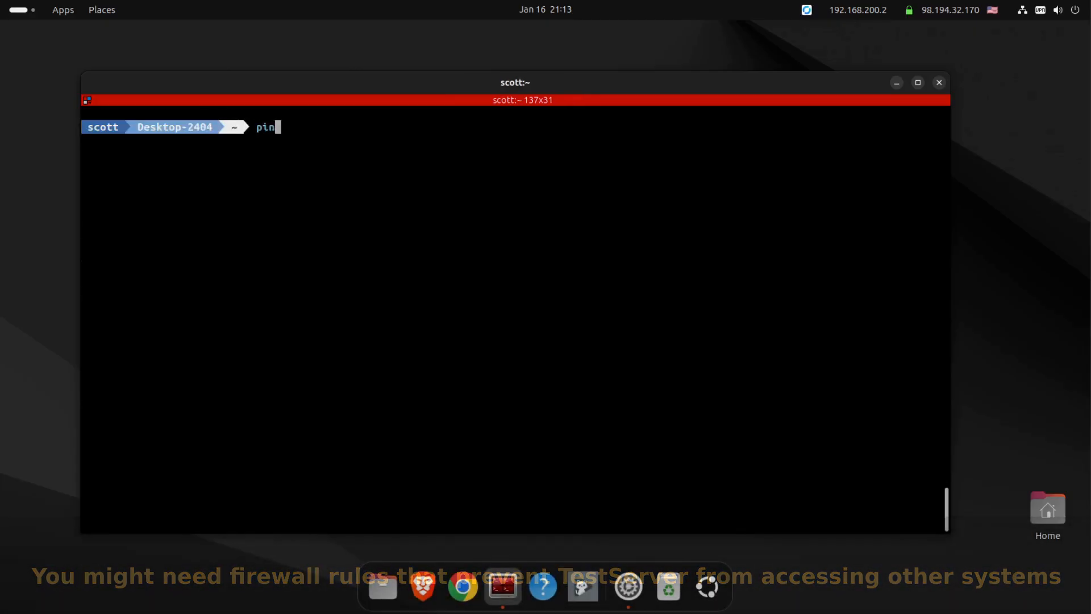
{"action": "type", "text": "g 1"}
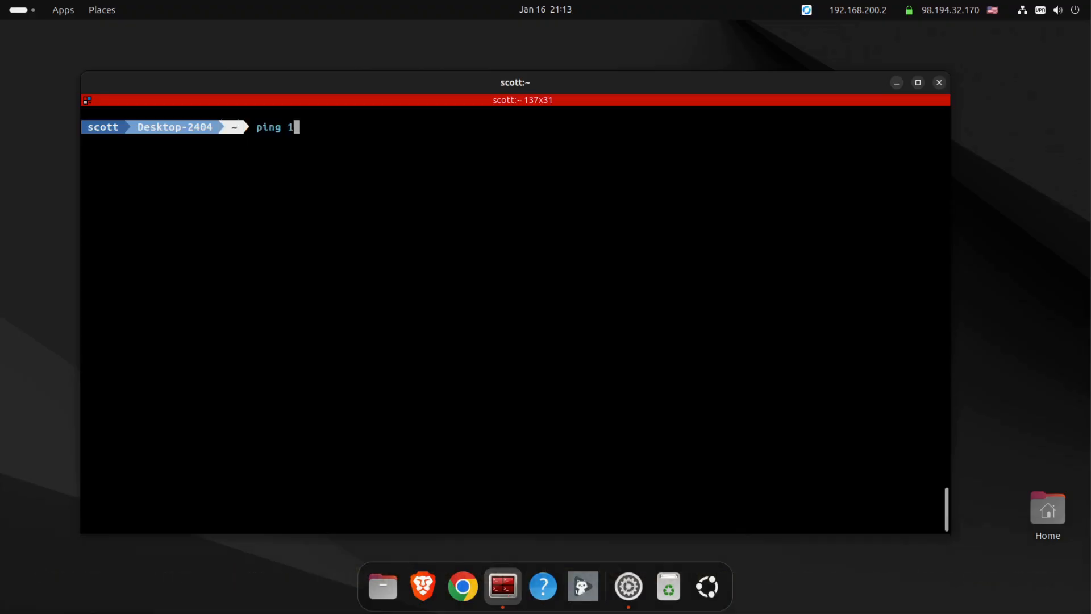
{"action": "type", "text": "72.16.0.100"}
{"action": "key", "text": "Return"}
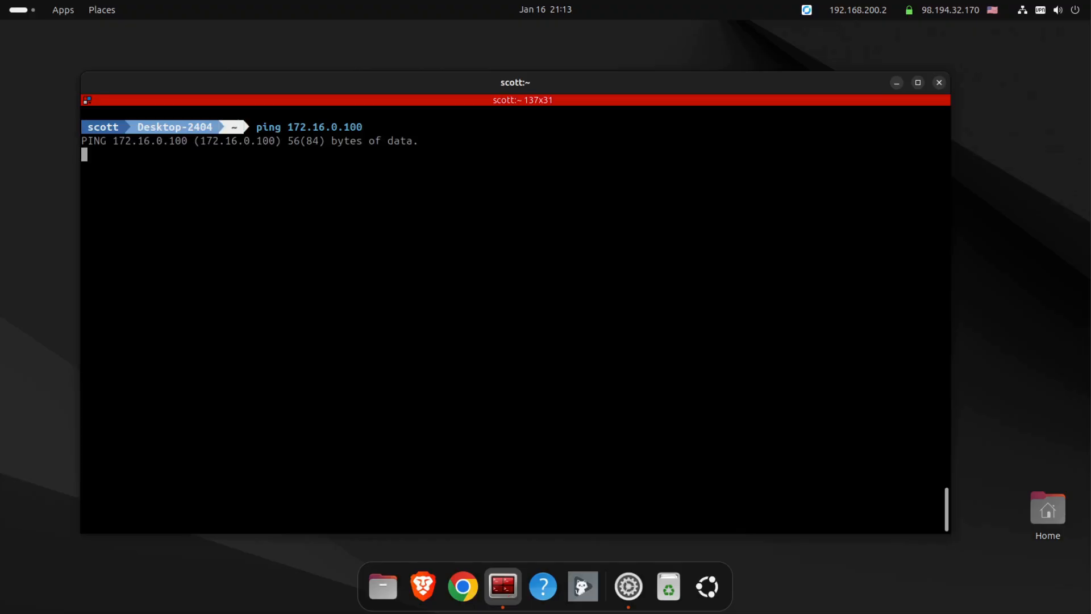
{"action": "key", "text": "ctrl+z"}
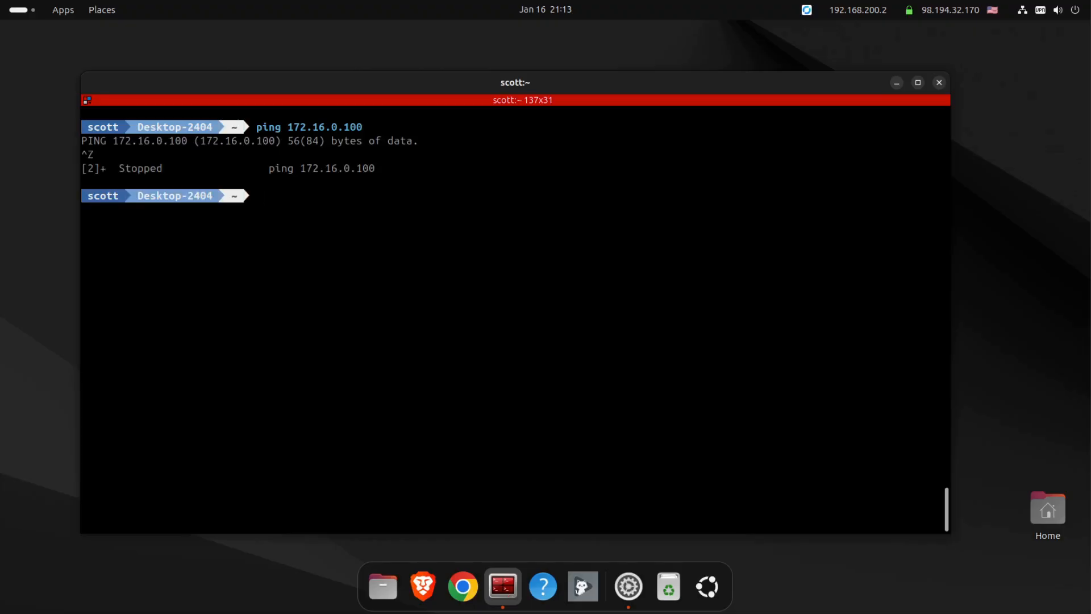
Step: Ping 192.168.30.30 and stop it, showing all 4 packets lost
{"action": "key", "text": "Up"}
{"action": "key", "text": "BackSpace"}
{"action": "key", "text": "BackSpace"}
{"action": "key", "text": "BackSpace"}
{"action": "key", "text": "BackSpace"}
{"action": "key", "text": "BackSpace"}
{"action": "key", "text": "BackSpace"}
{"action": "key", "text": "BackSpace"}
{"action": "key", "text": "BackSpace"}
{"action": "key", "text": "BackSpace"}
{"action": "key", "text": "BackSpace"}
{"action": "key", "text": "BackSpace"}
{"action": "key", "text": "BackSpace"}
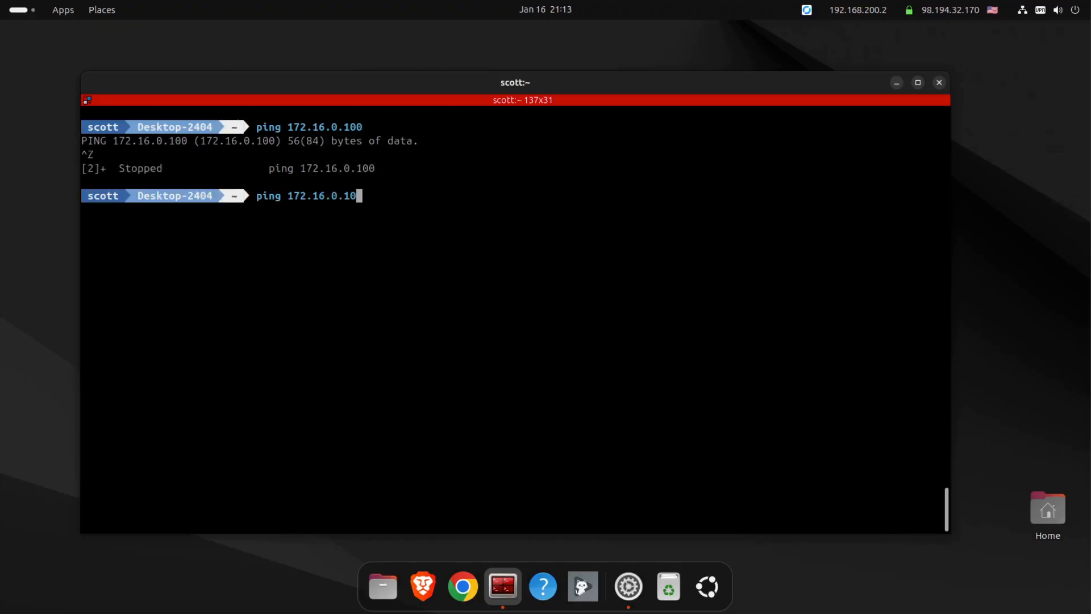
{"action": "type", "text": "192.168.30.30"}
{"action": "key", "text": "Return"}
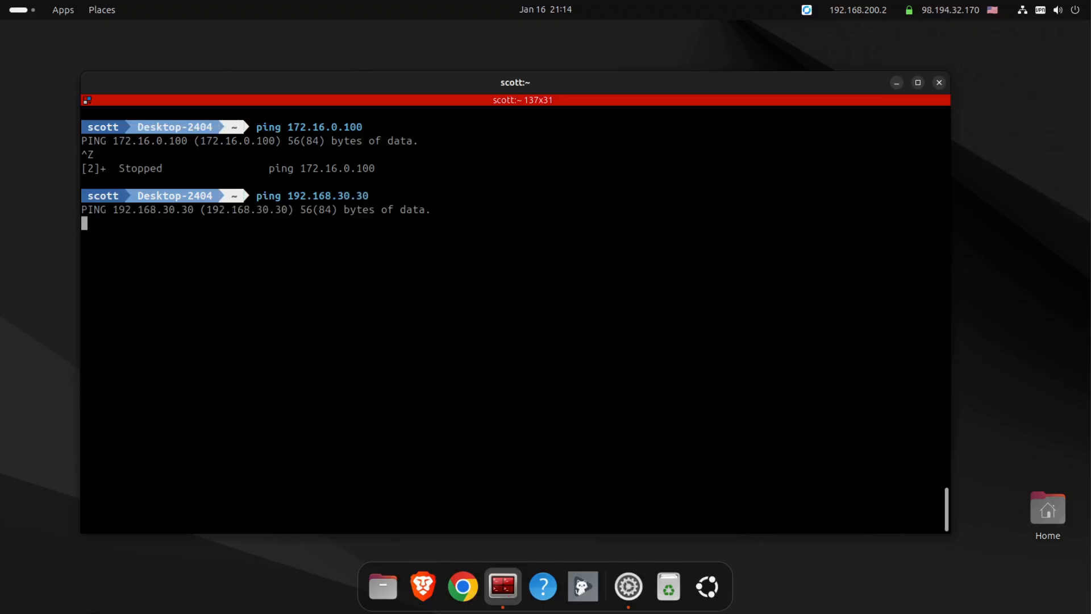
{"action": "key", "text": "ctrl+c"}
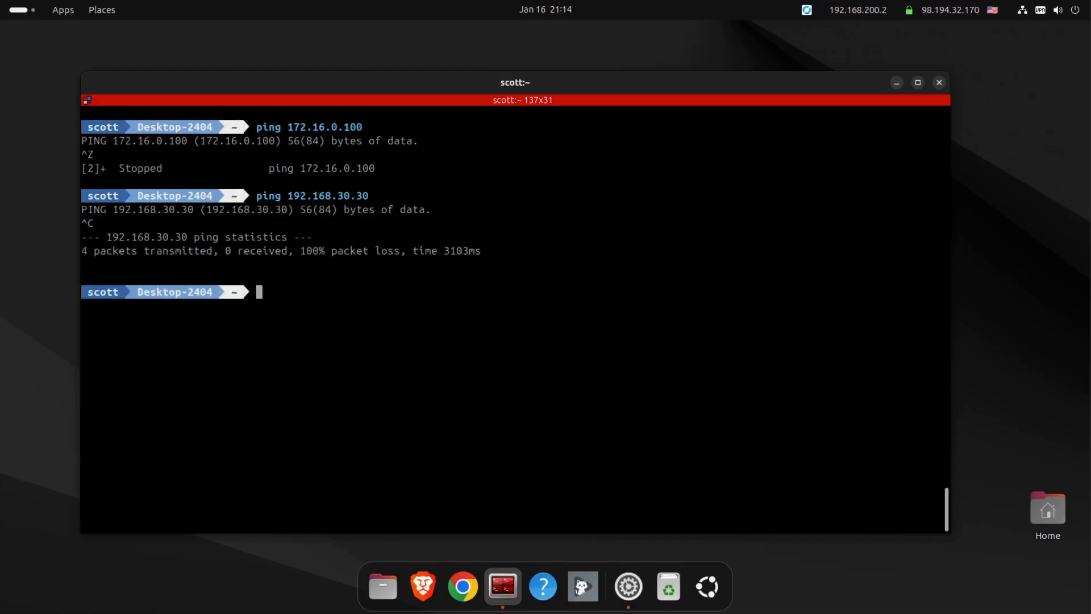
Step: Start a ping to 192.168.80.20, correcting a mistyped address
{"action": "key", "text": "Up"}
{"action": "key", "text": "BackSpace"}
{"action": "key", "text": "BackSpace"}
{"action": "key", "text": "BackSpace"}
{"action": "key", "text": "BackSpace"}
{"action": "key", "text": "BackSpace"}
{"action": "key", "text": "BackSpace"}
{"action": "key", "text": "BackSpace"}
{"action": "key", "text": "BackSpace"}
{"action": "key", "text": "BackSpace"}
{"action": "type", "text": "168.60.20"}
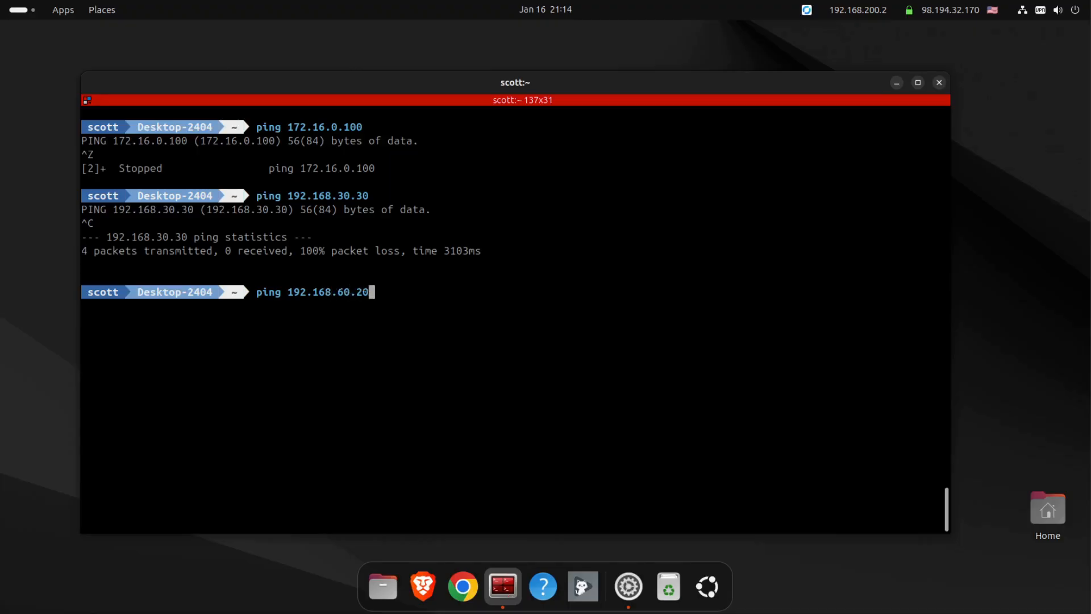
{"action": "key", "text": "BackSpace"}
{"action": "key", "text": "BackSpace"}
{"action": "key", "text": "BackSpace"}
{"action": "key", "text": "BackSpace"}
{"action": "key", "text": "BackSpace"}
{"action": "type", "text": "80.20"}
{"action": "key", "text": "Return"}
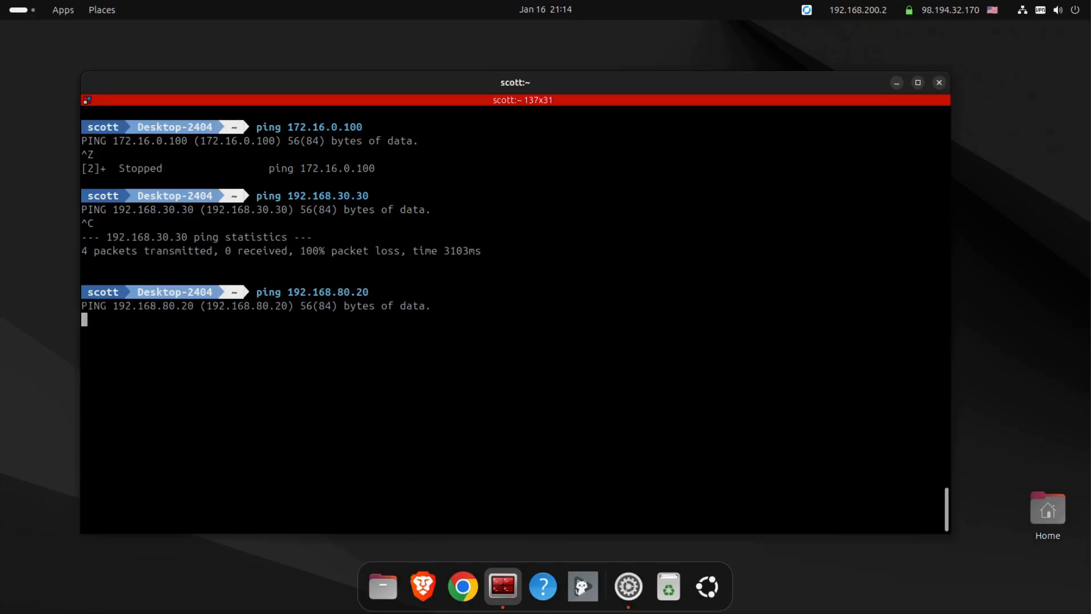